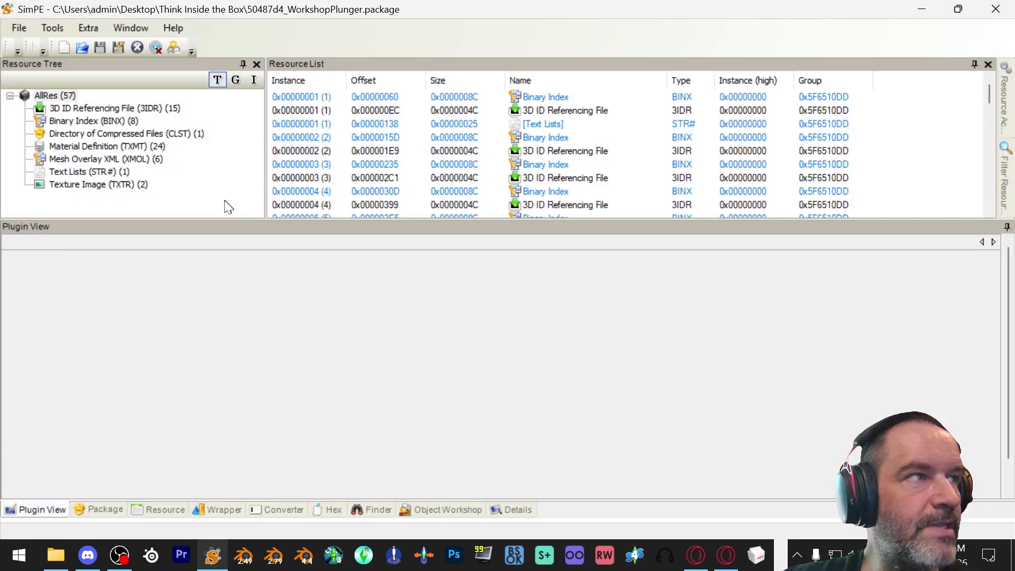
List the Mesh Overlay XML resources sorted by instance and open the one with instance 0x00000801
click(144, 159)
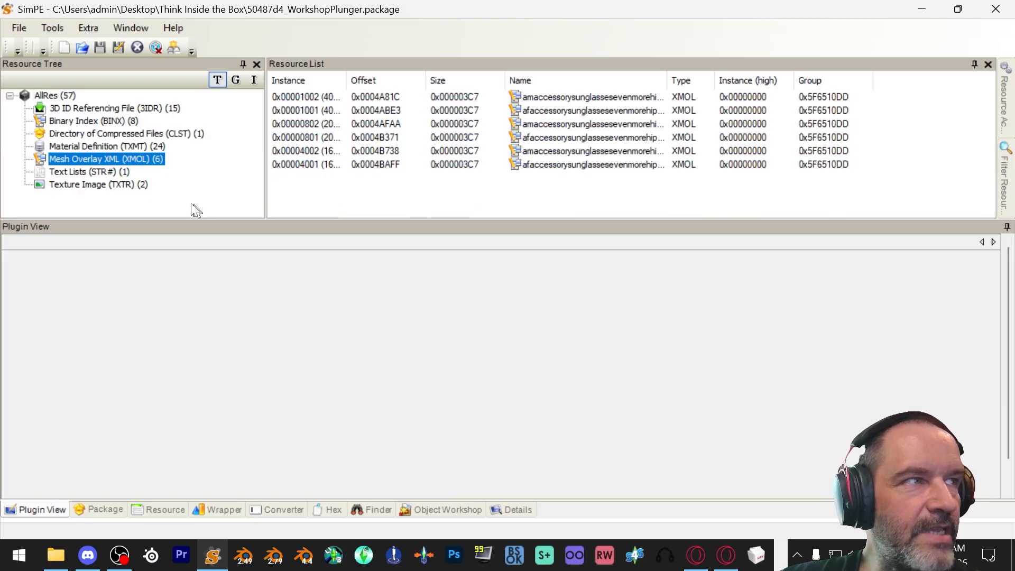
click(314, 83)
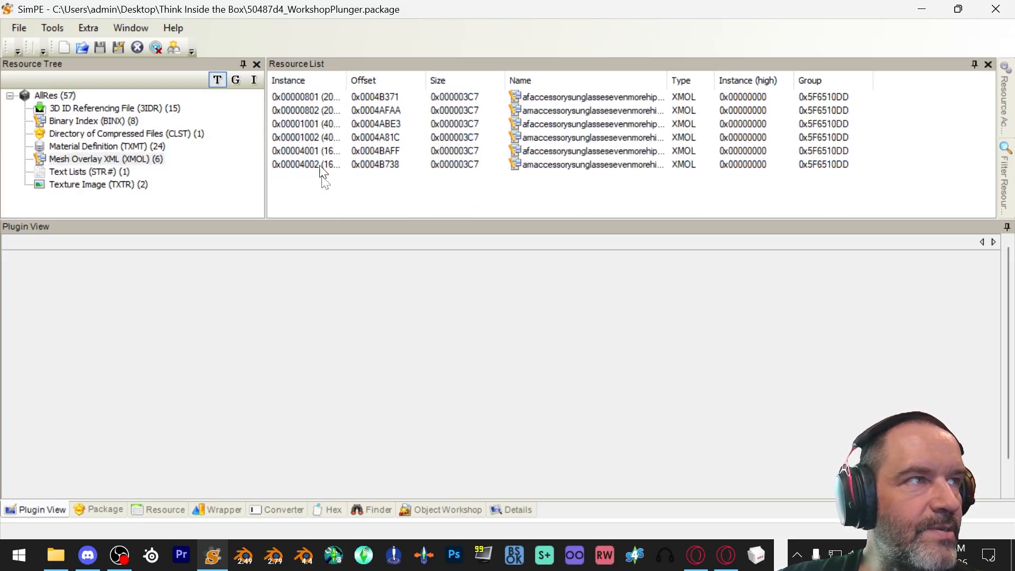
click(304, 96)
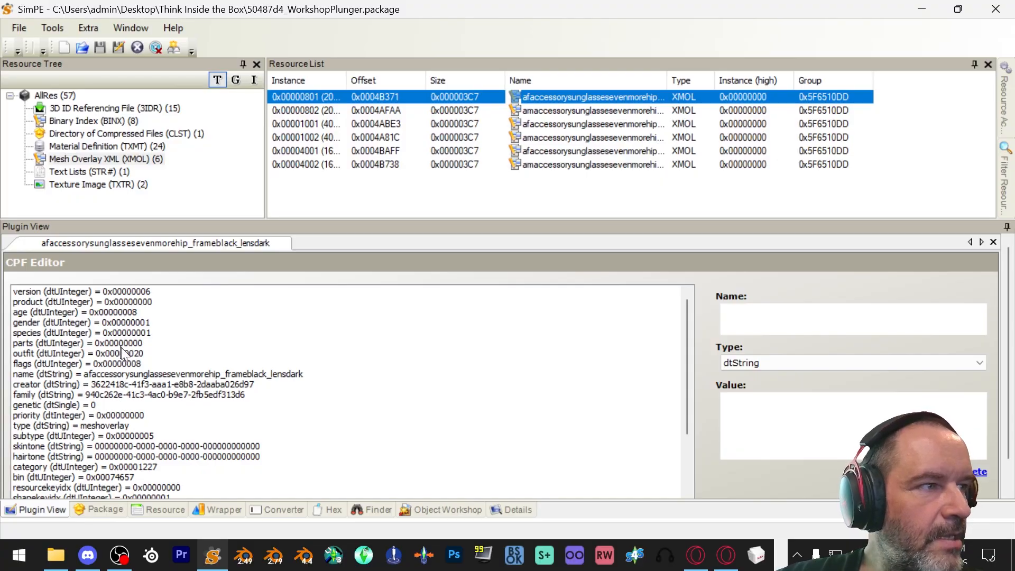
Set the flags value of Mesh Overlay XML resource 0x00000801 to 0x00000001, copy the value, and commit the change
click(124, 368)
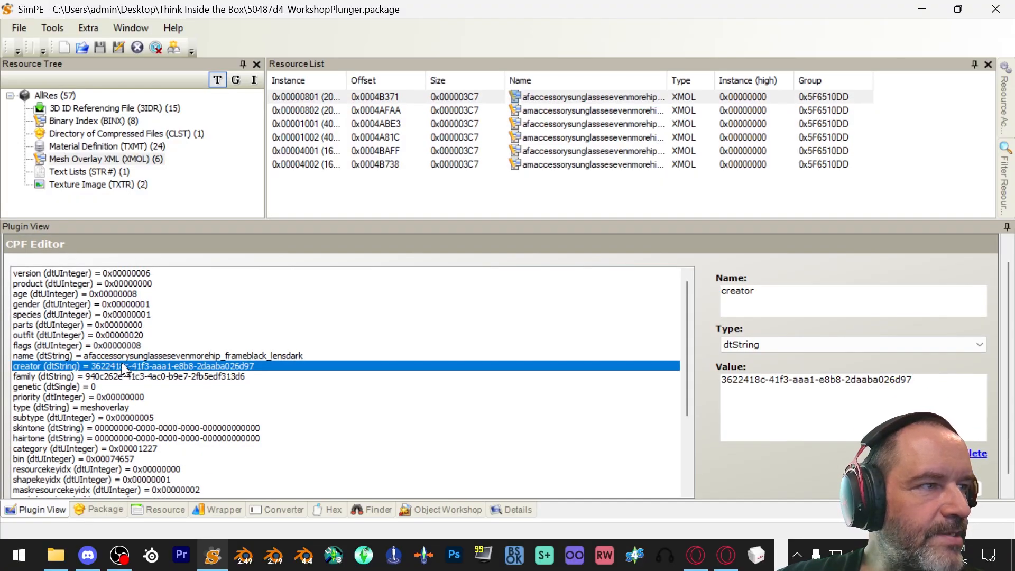
click(124, 345)
click(841, 387)
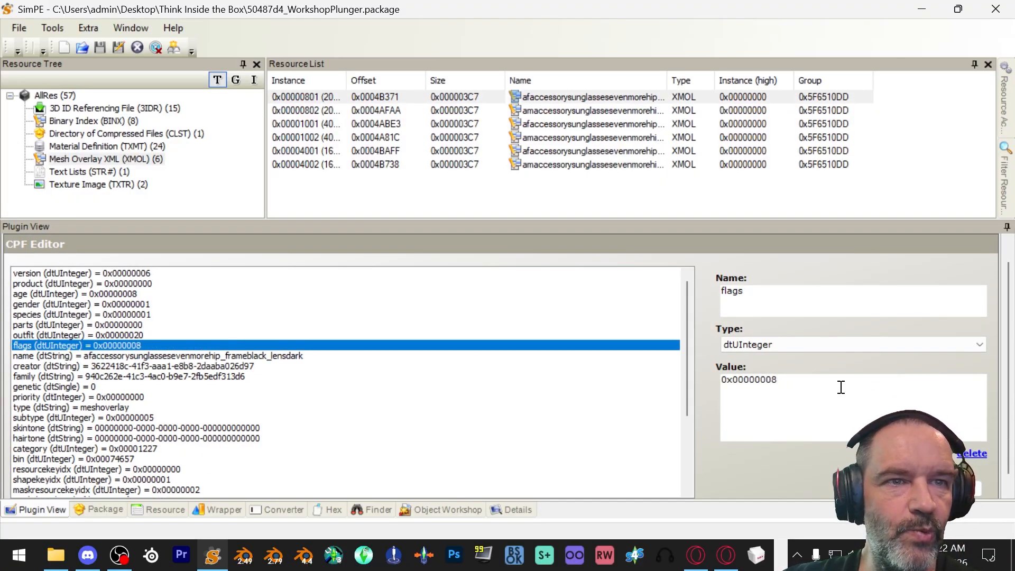
key(BackSpace)
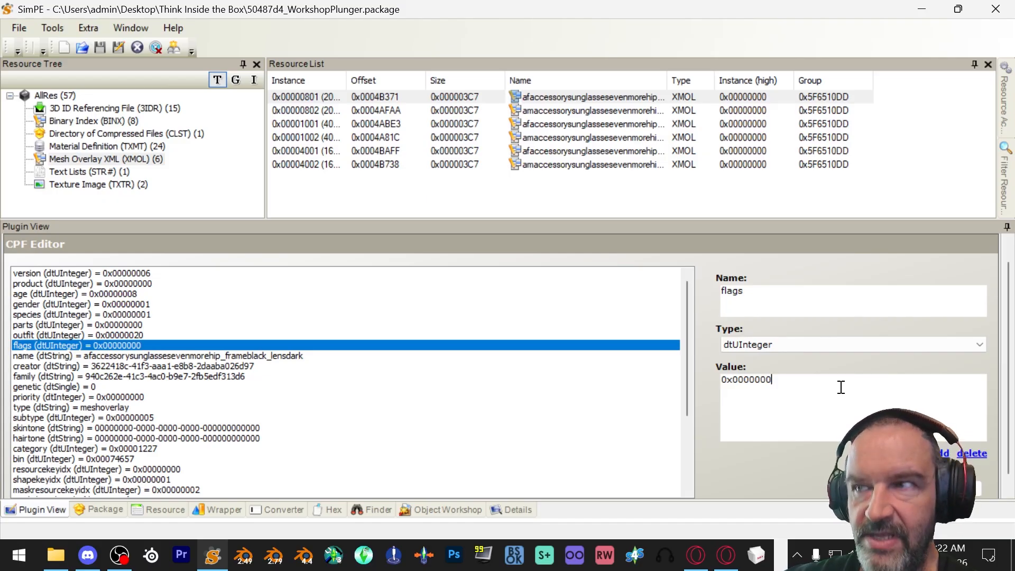
text(1)
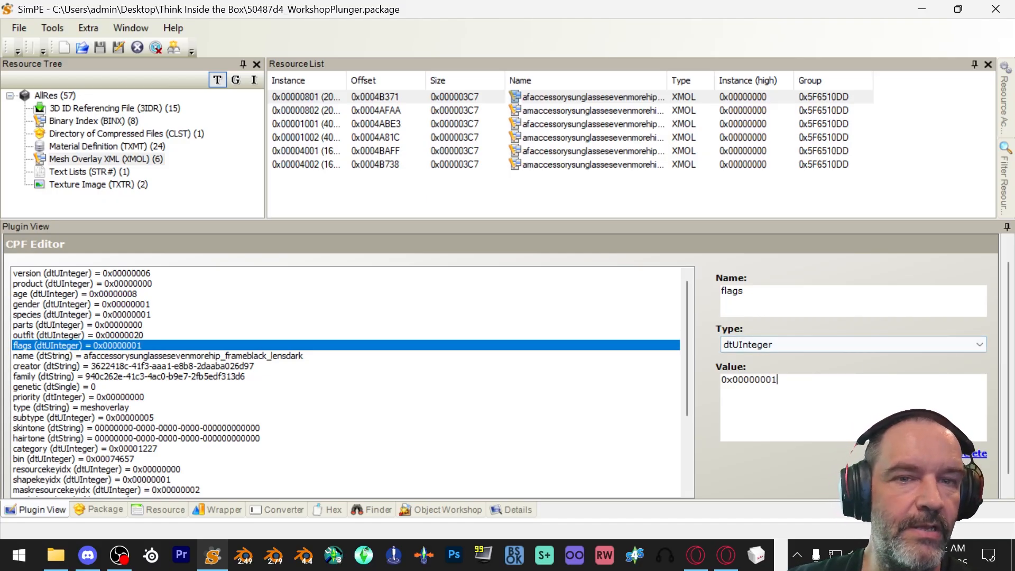
double_click(828, 380)
key(ctrl+c)
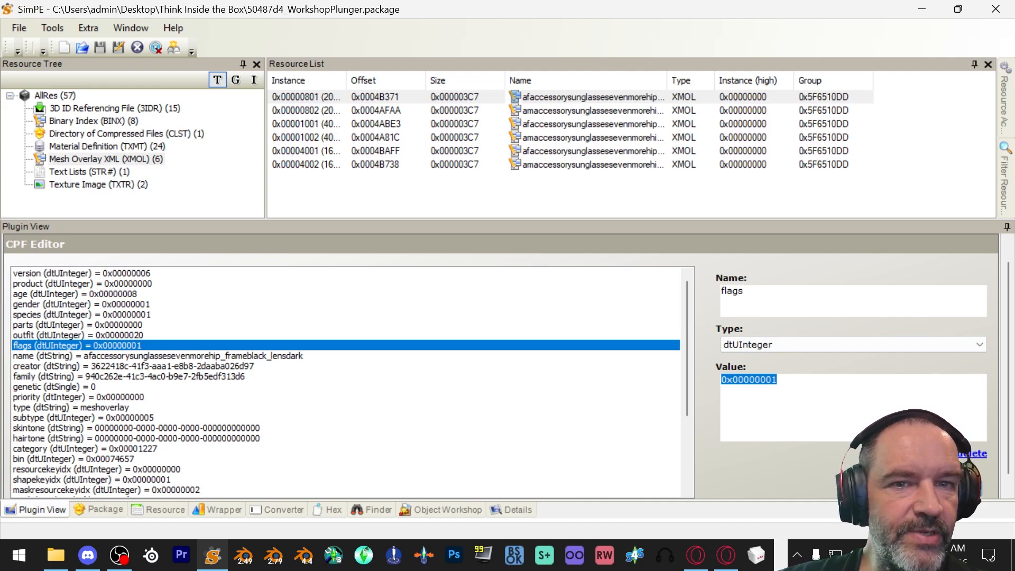
click(981, 490)
click(550, 322)
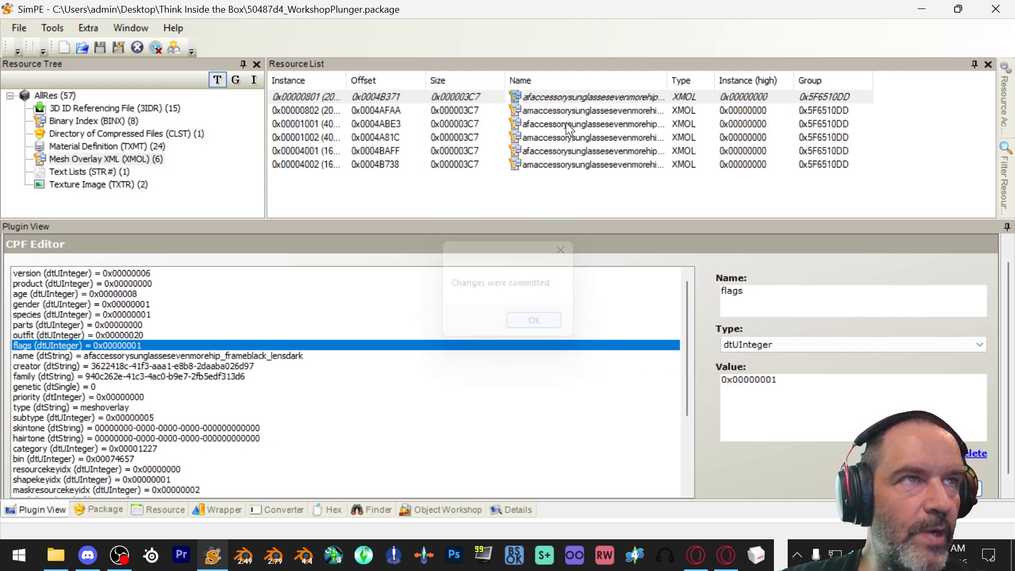
Set the flags value of Mesh Overlay XML resource 0x00000802 to 0x00000001 and commit the change
click(593, 111)
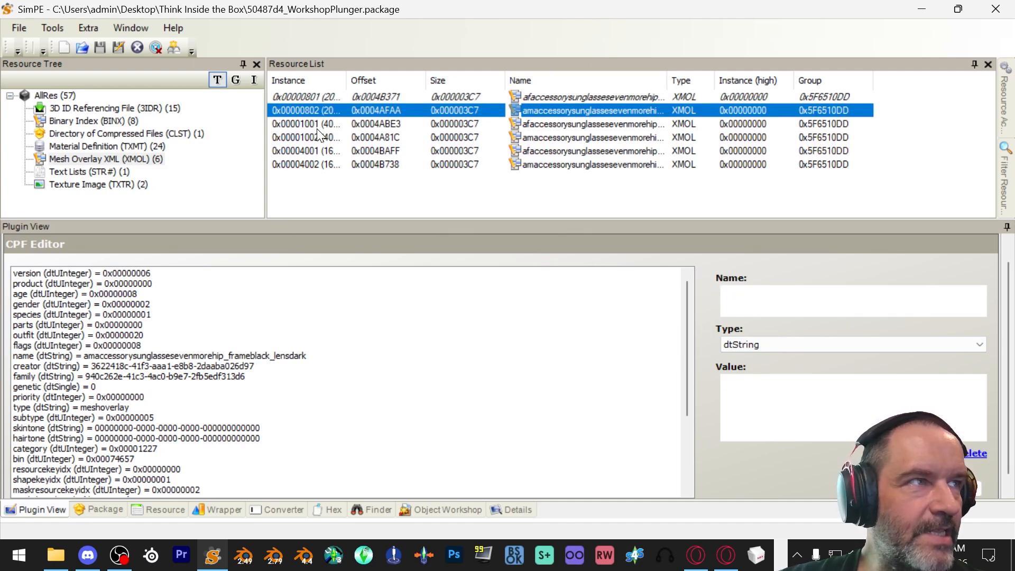
click(93, 344)
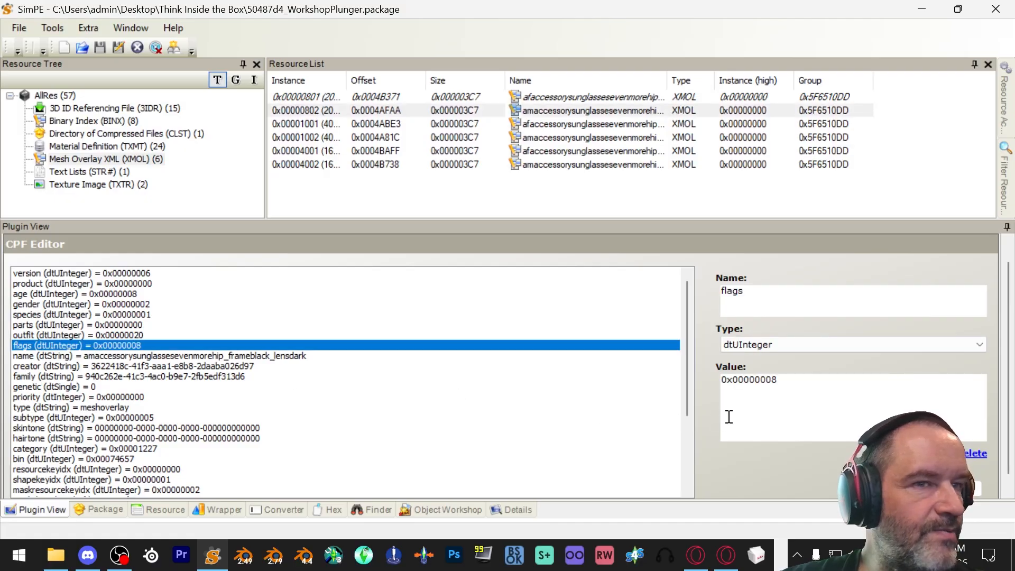
double_click(728, 415)
key(ctrl+v)
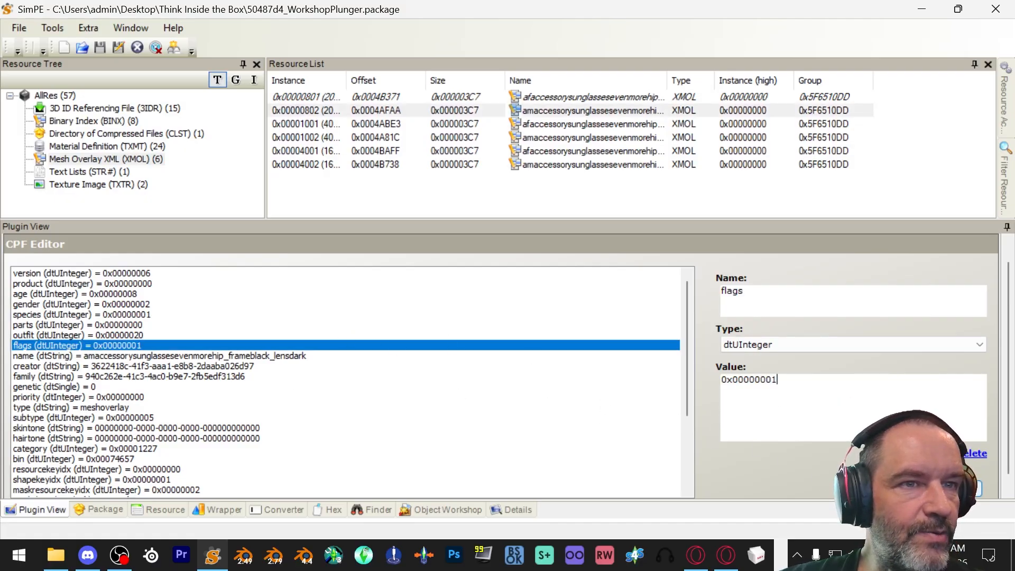
click(958, 488)
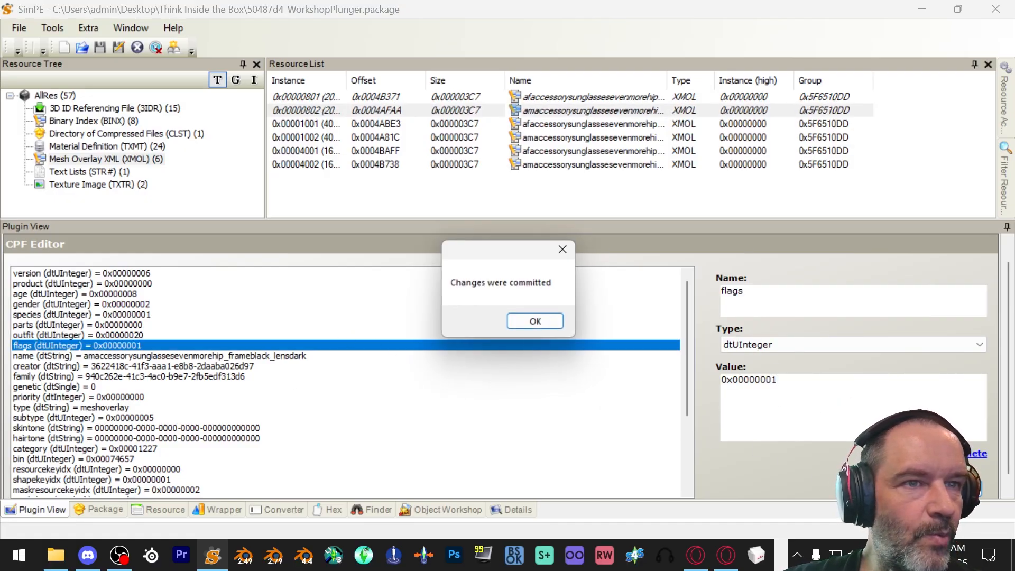
click(535, 321)
Set the flags value of Mesh Overlay XML resource 0x00001001 to 0x00000001 and commit the change
click(608, 125)
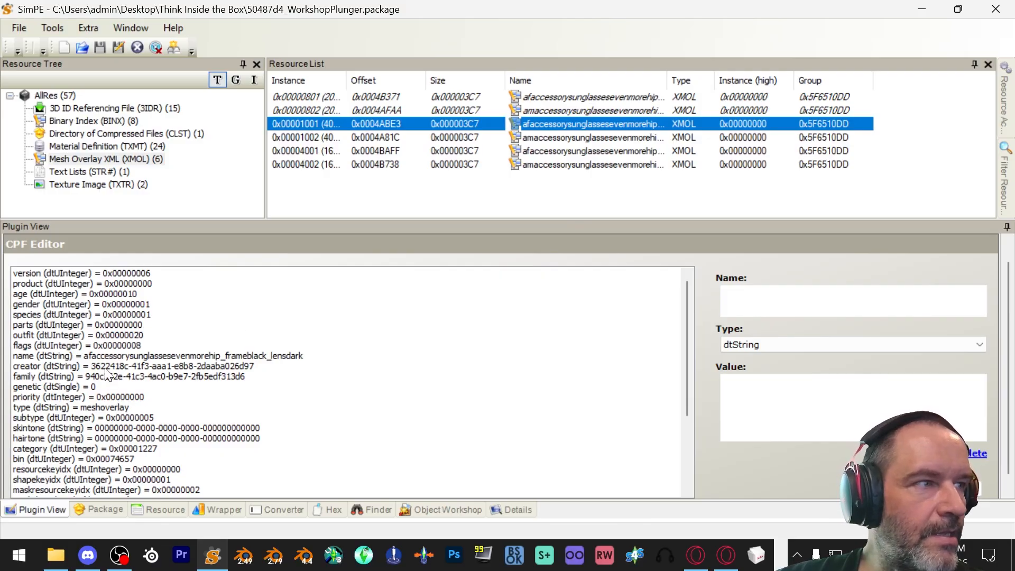
click(120, 343)
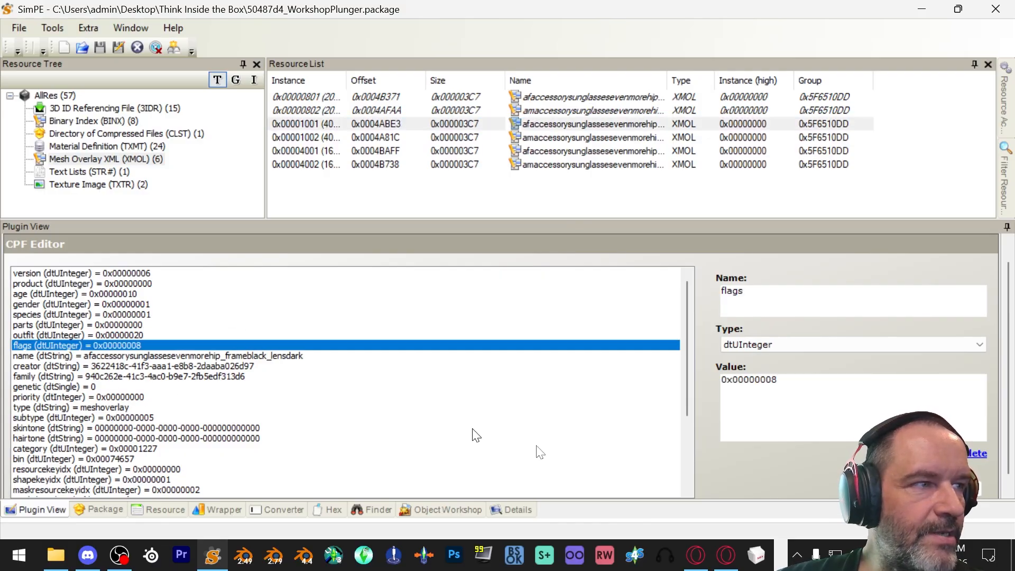
click(809, 429)
key(ctrl+a)
text(0x00000001)
click(958, 487)
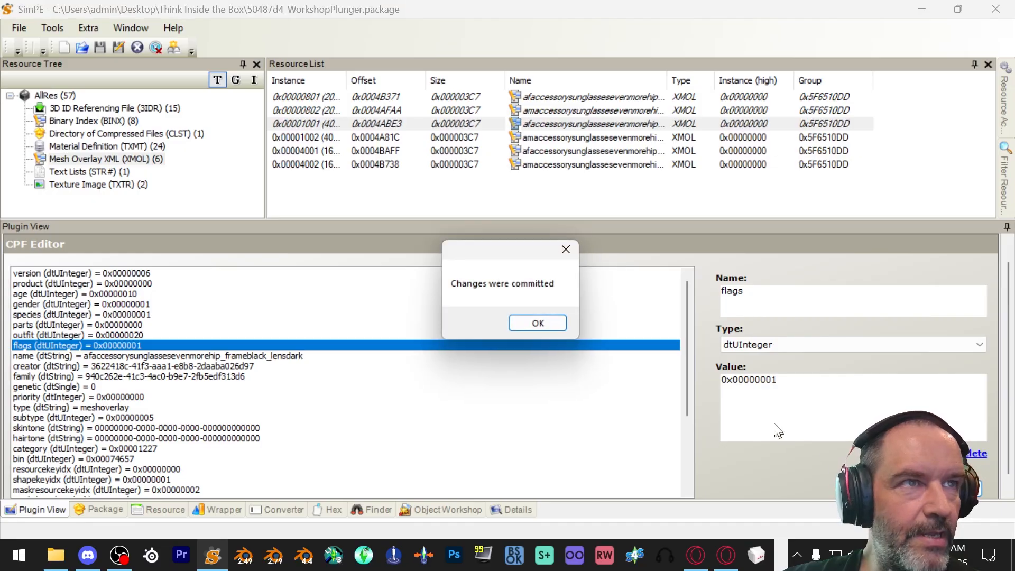
click(538, 323)
Set the flags value of Mesh Overlay XML resource 0x00001002 to 0x00000001 and commit the change
click(613, 138)
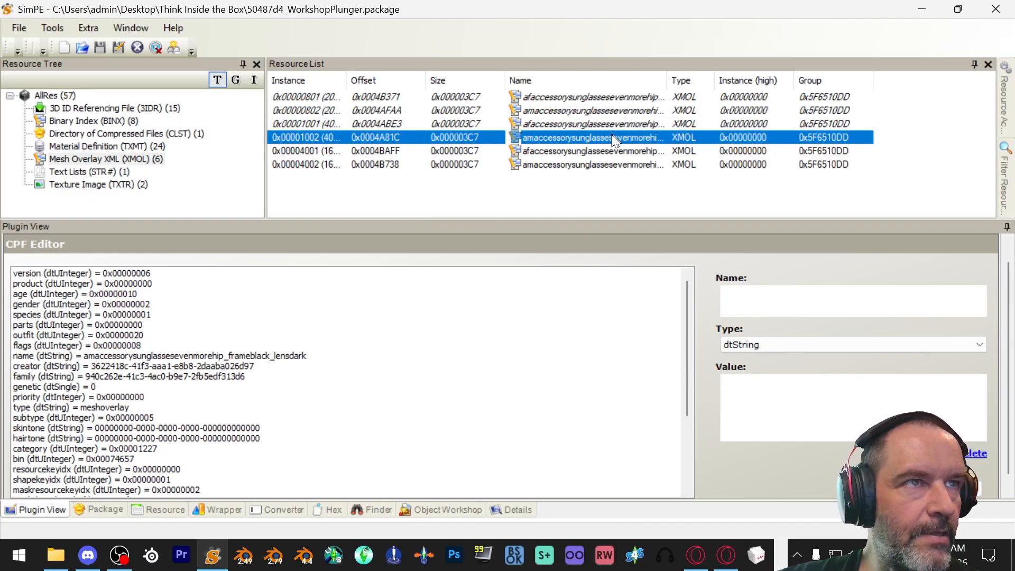
click(157, 344)
click(723, 424)
key(ctrl+a)
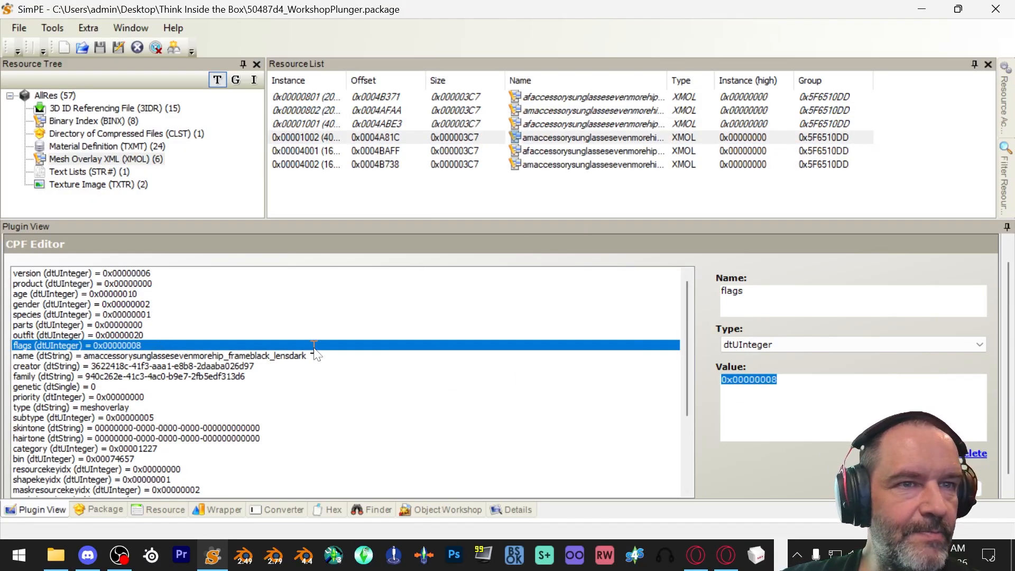
text(0x00000001)
click(958, 488)
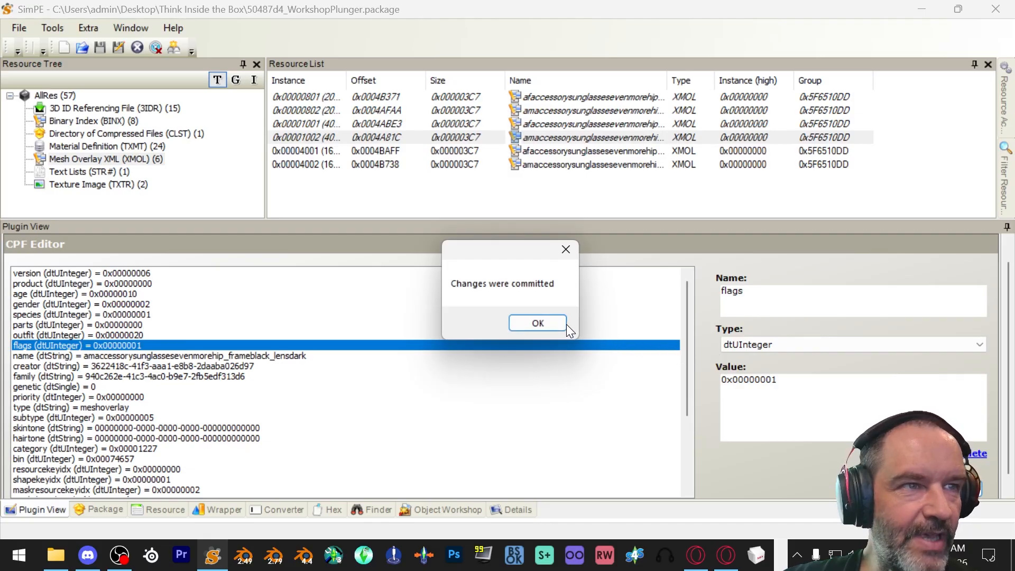
click(538, 323)
Set the flags value of Mesh Overlay XML resource 0x00004001 to 0x00000001 and commit the change
click(625, 154)
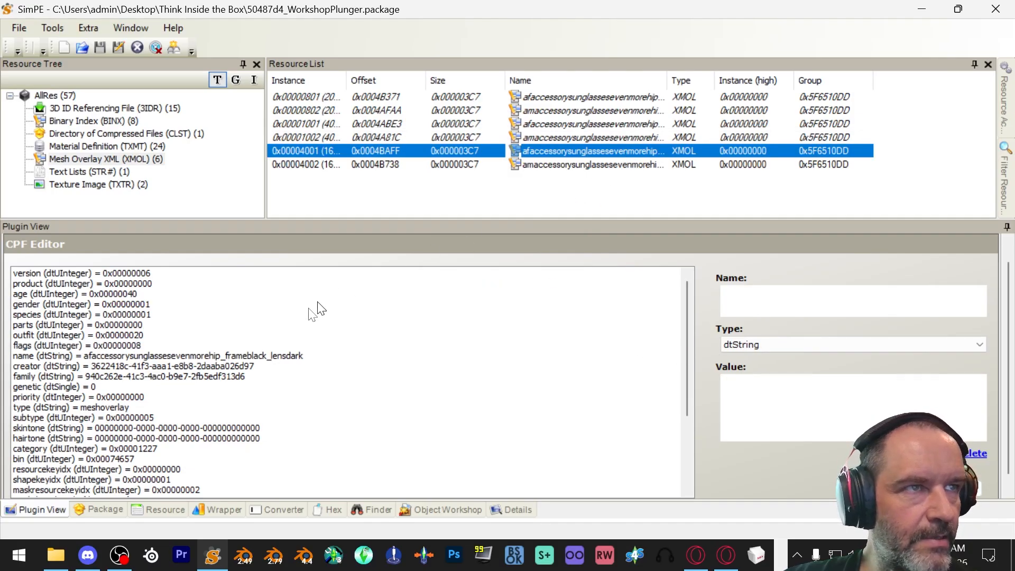
click(200, 345)
drag(840, 417, 355, 358)
text(0x00000001)
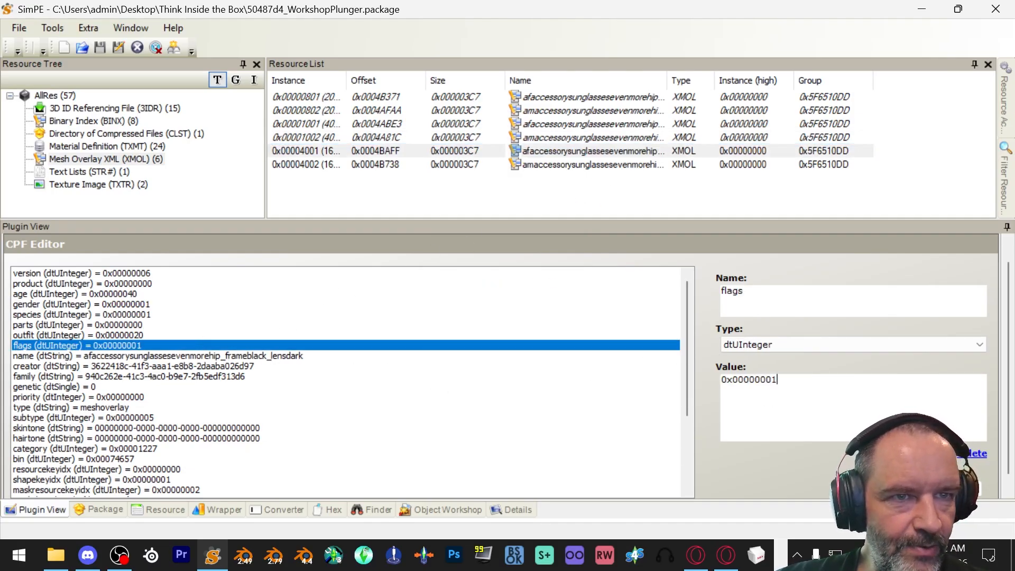
click(958, 487)
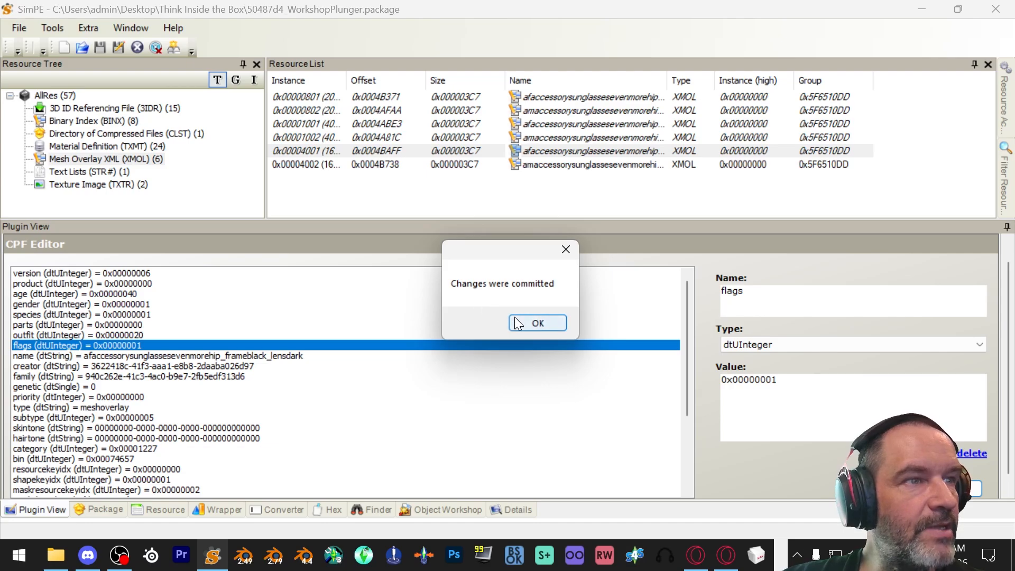
click(537, 323)
Set the flags value of Mesh Overlay XML resource 0x00004002 to 0x00000001 and commit the change
click(614, 165)
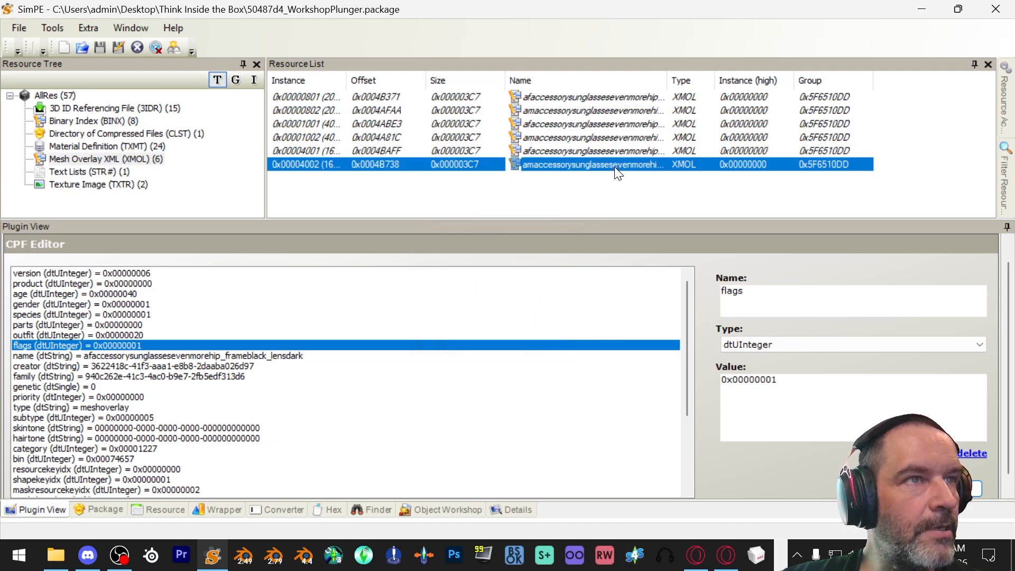
click(156, 344)
drag(782, 438, 521, 423)
text(0x00000001)
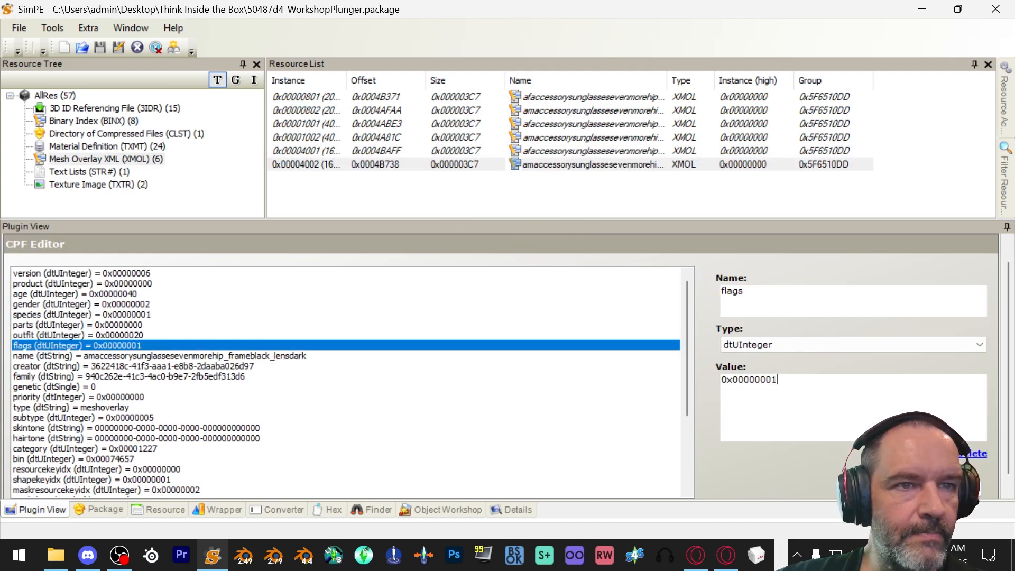
click(957, 488)
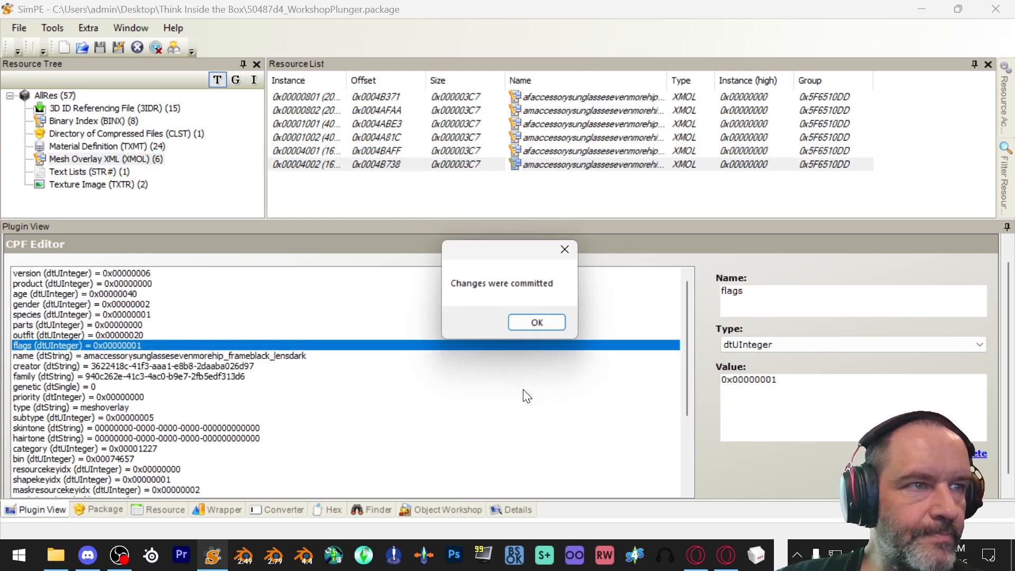
click(531, 321)
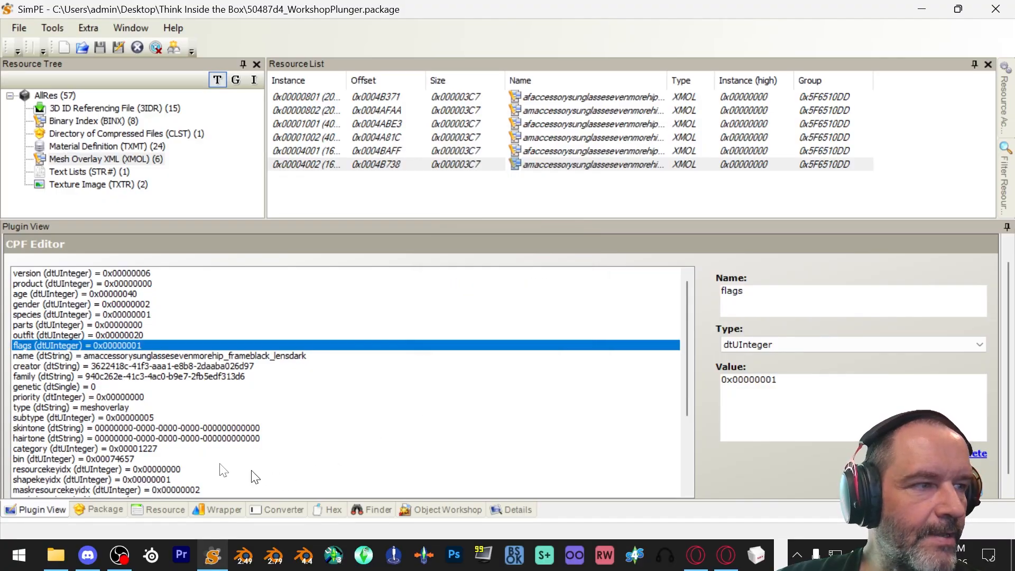
Show the resource information of Mesh Overlay XML resource 0x00004002 and select its entire group value
click(162, 510)
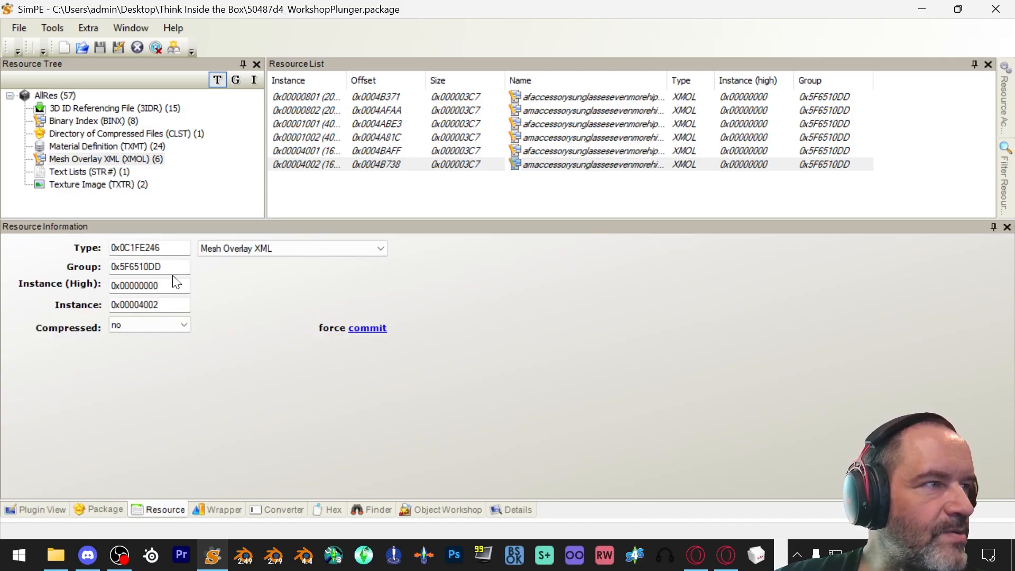
drag(177, 268, 73, 257)
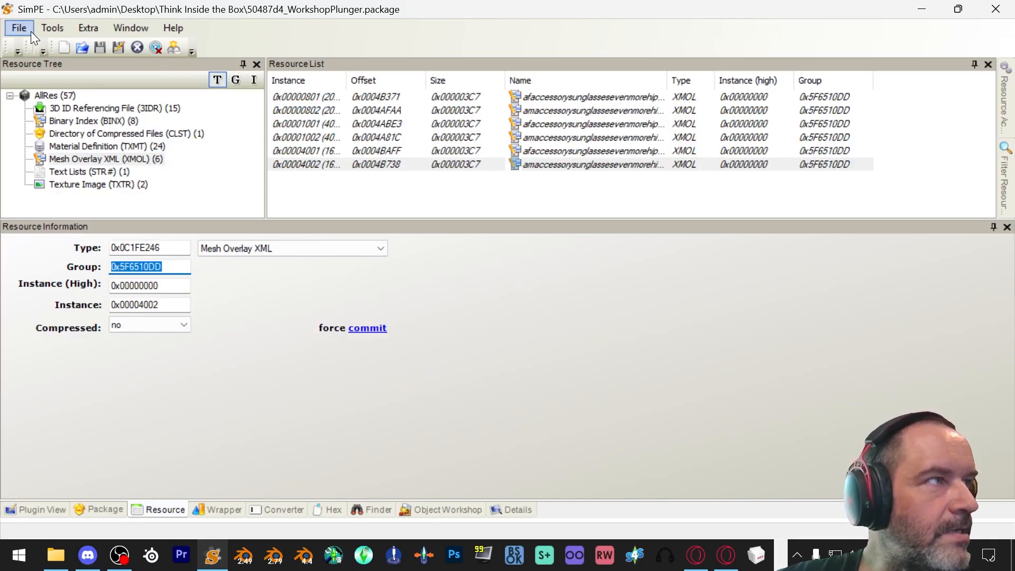
click(493, 166)
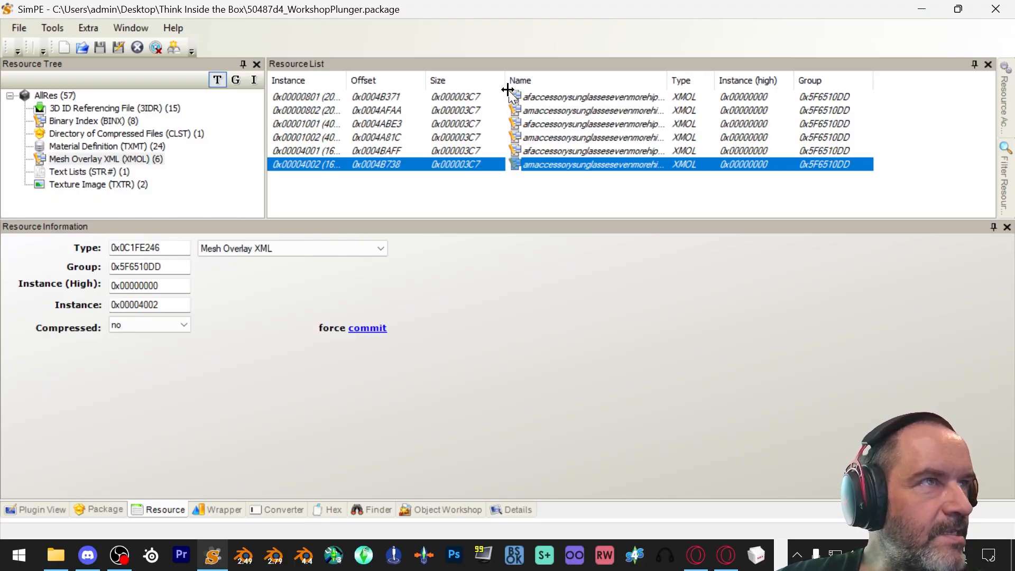
right_click(474, 160)
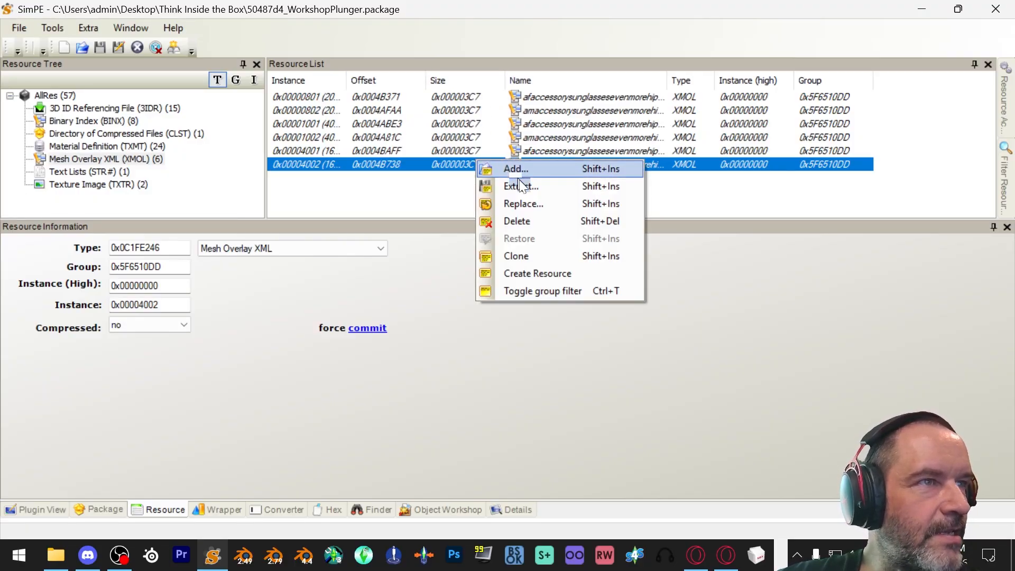
click(538, 171)
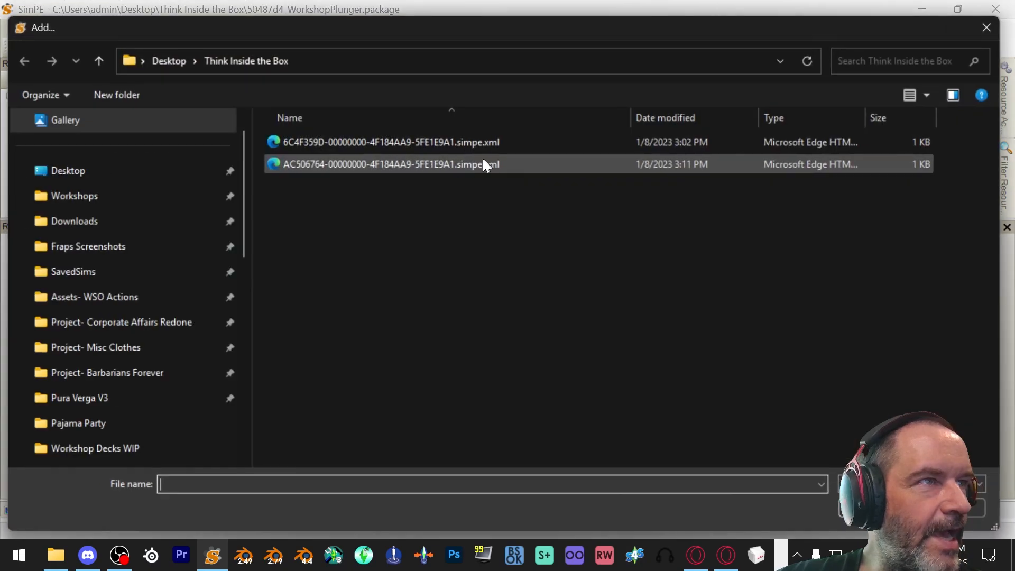
drag(568, 223, 450, 195)
drag(571, 217, 467, 136)
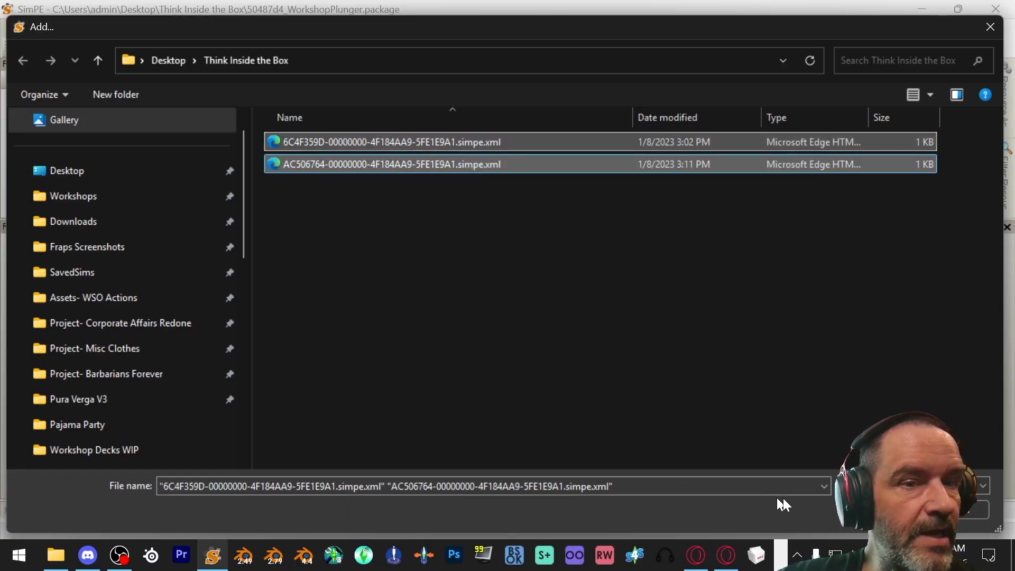
click(899, 509)
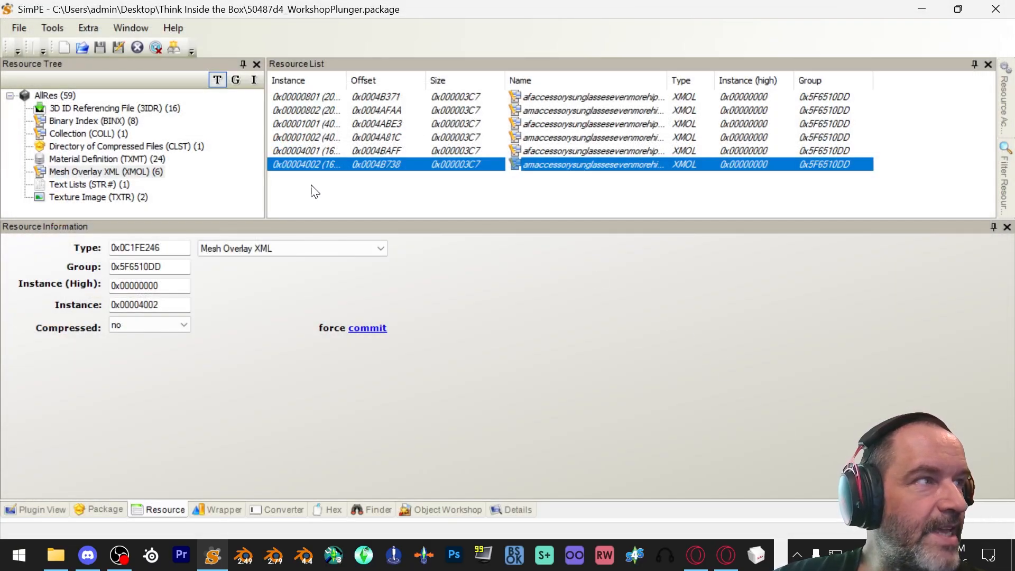
Set the instance of the package's Collection resource to 0x5F6510DD
click(123, 134)
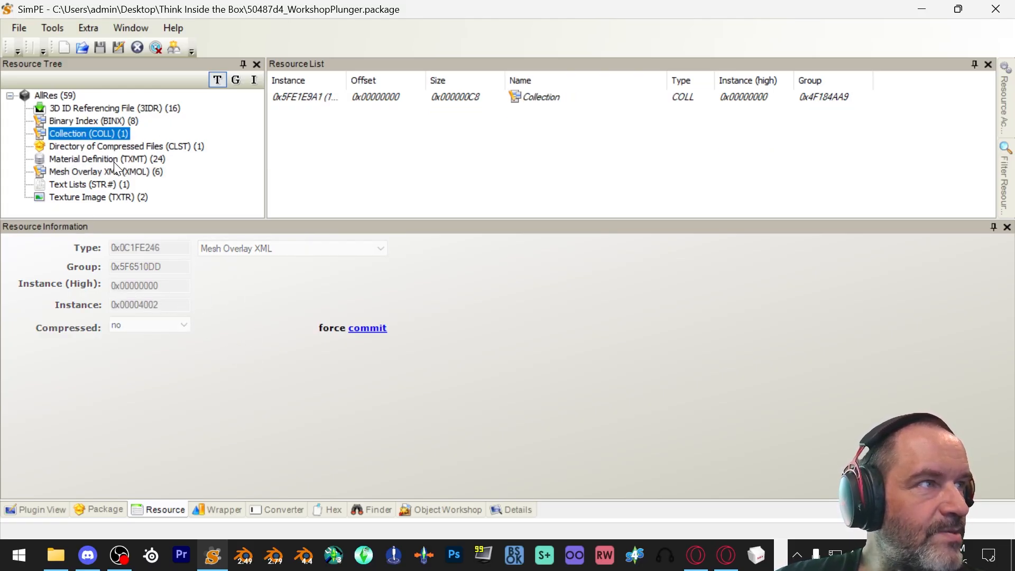
click(344, 98)
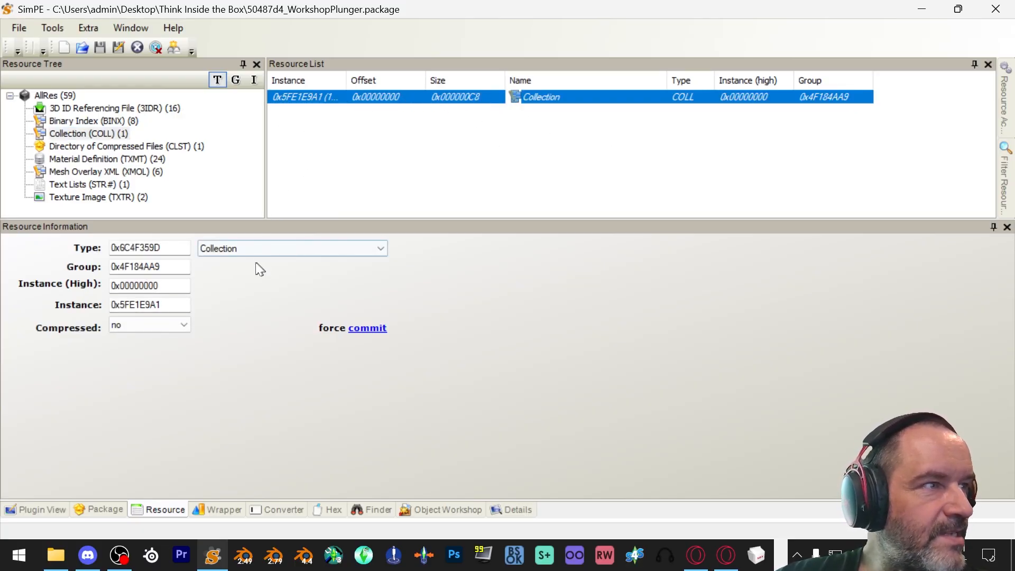
drag(178, 307, 77, 288)
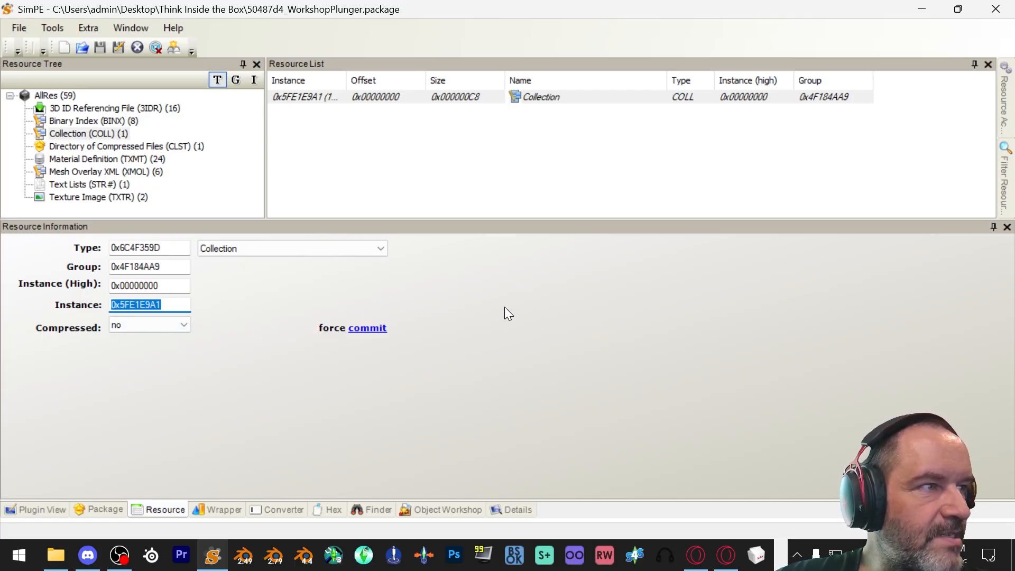
text(0x5F6510DD)
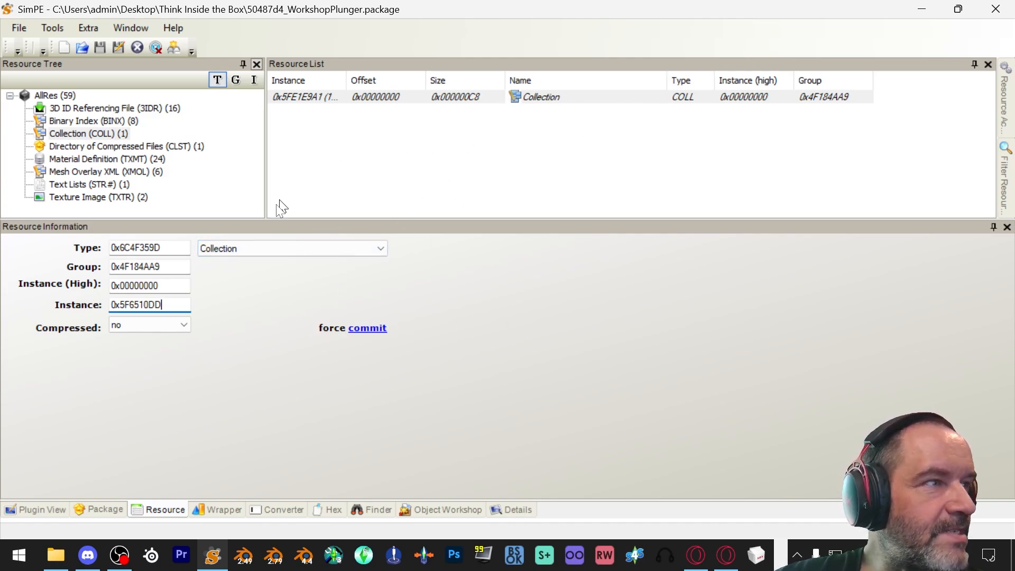
Set the instance of the 3D ID Referencing File in group 0x4F184AA9 to 0x5F6510DD
click(165, 109)
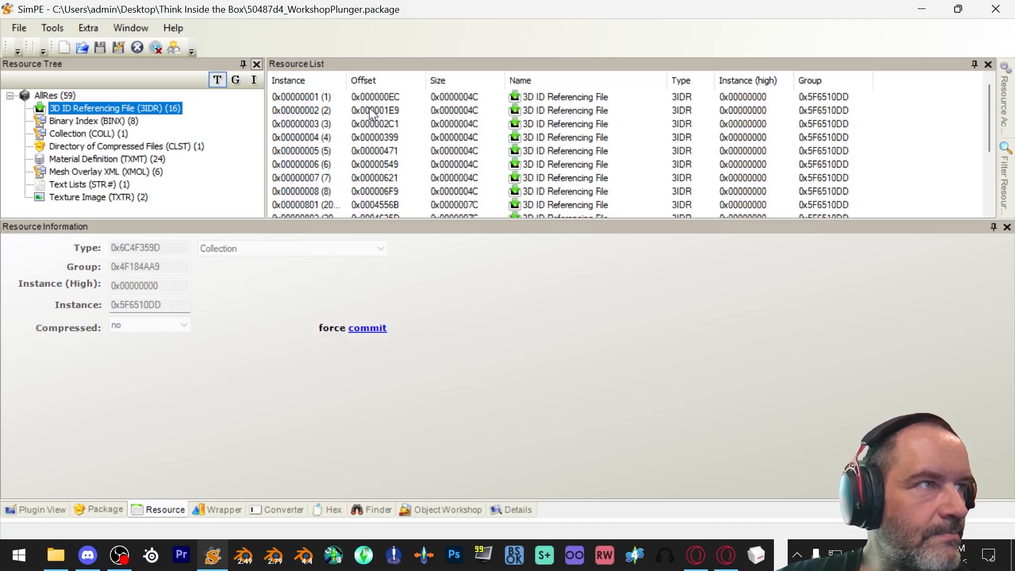
scroll(369, 106, down, 3)
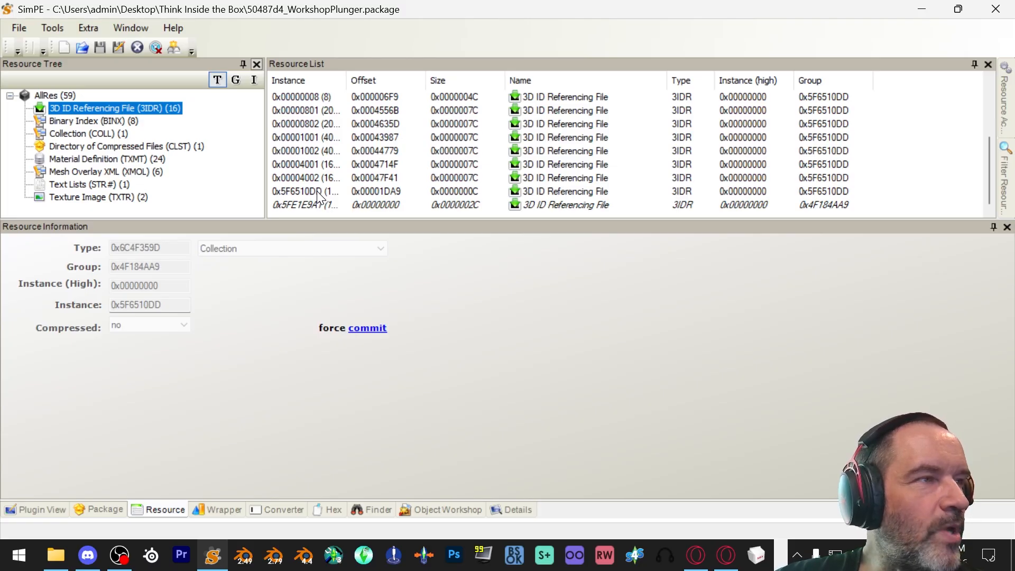
click(316, 205)
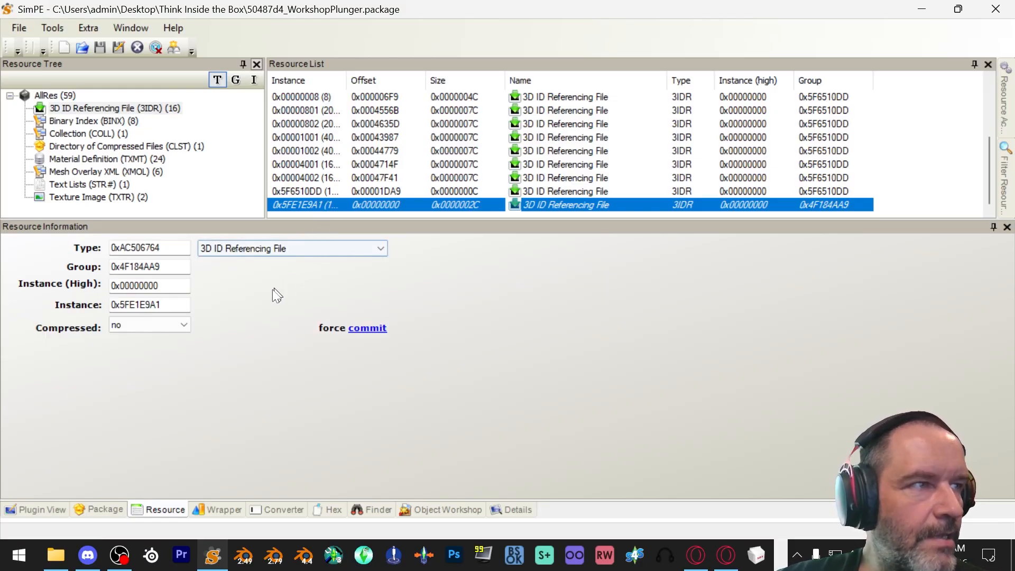
drag(187, 305, 3, 280)
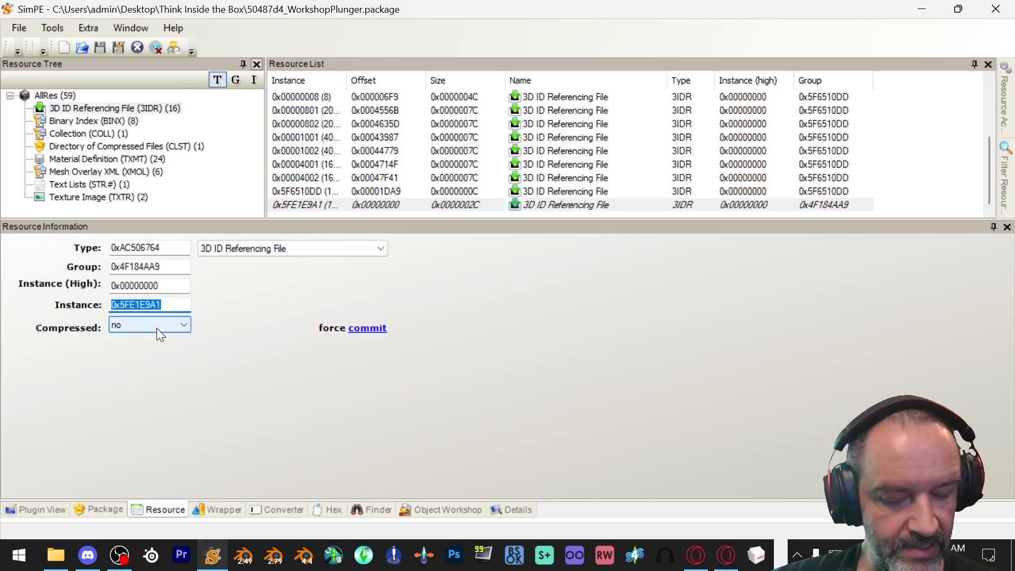
text(0x5F6510DD)
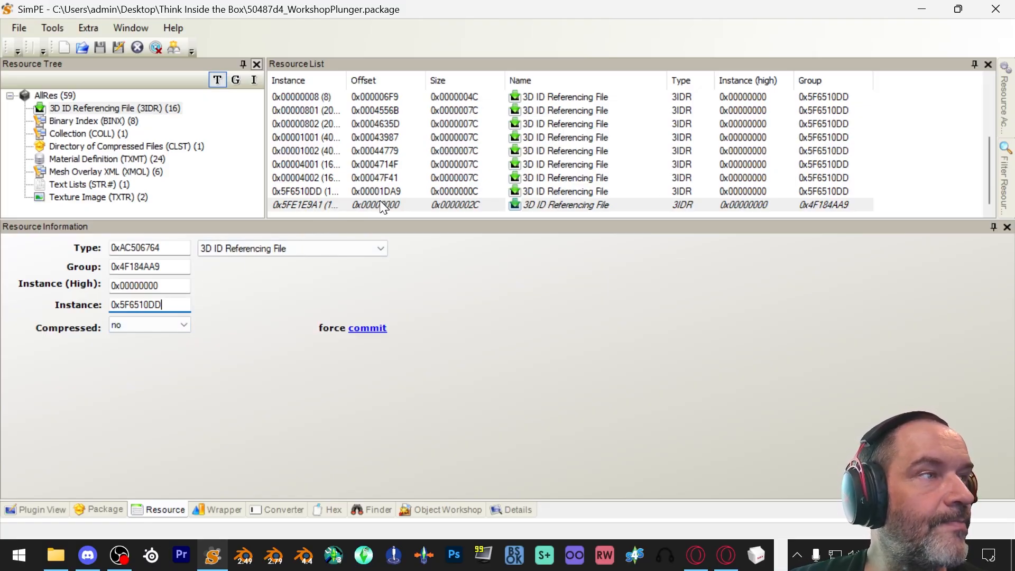
Delete the 3D ID Referencing File whose group and instance are both 0x5F6510DD
click(344, 191)
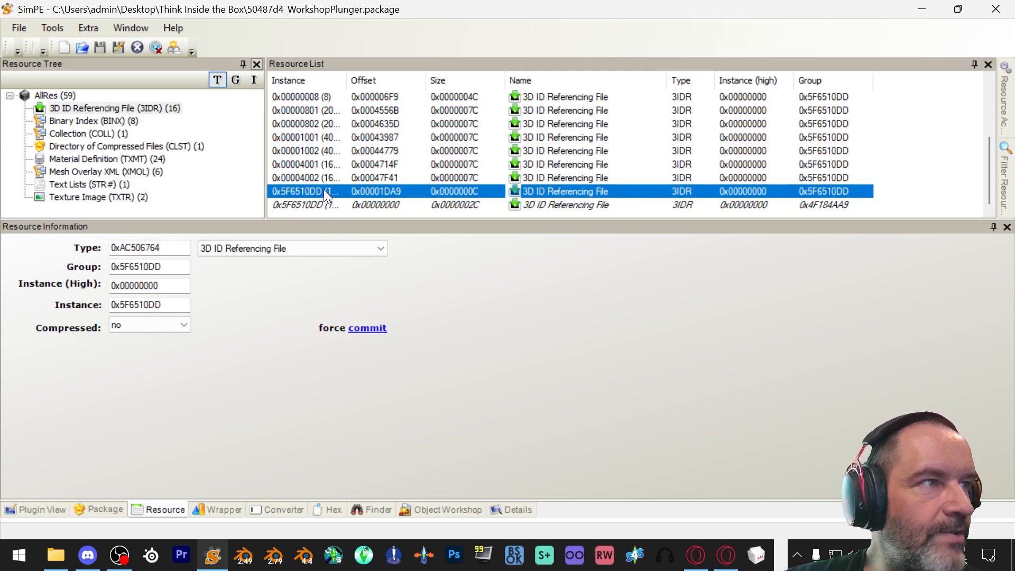
right_click(324, 191)
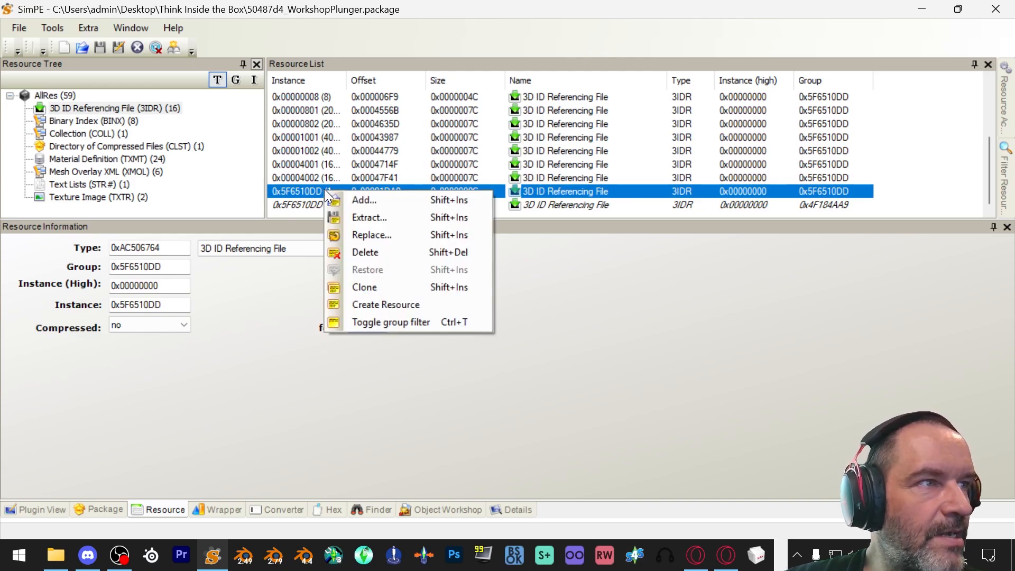
click(359, 251)
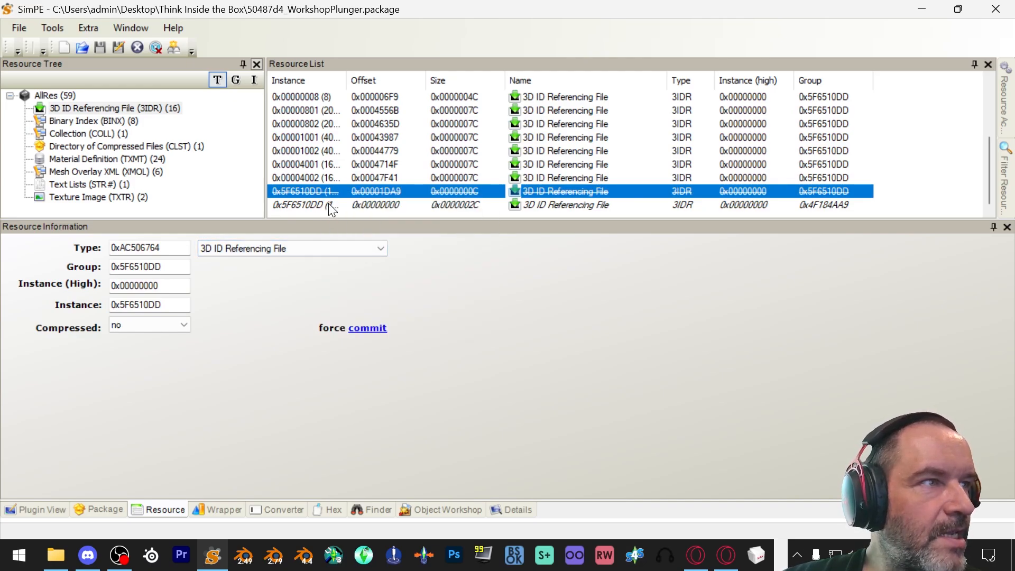
Set the Text Lists reference's group to 0x5F6510DD in the 3D ID Referencing File of group 0x4F184AA9, commit it and save the package
click(328, 204)
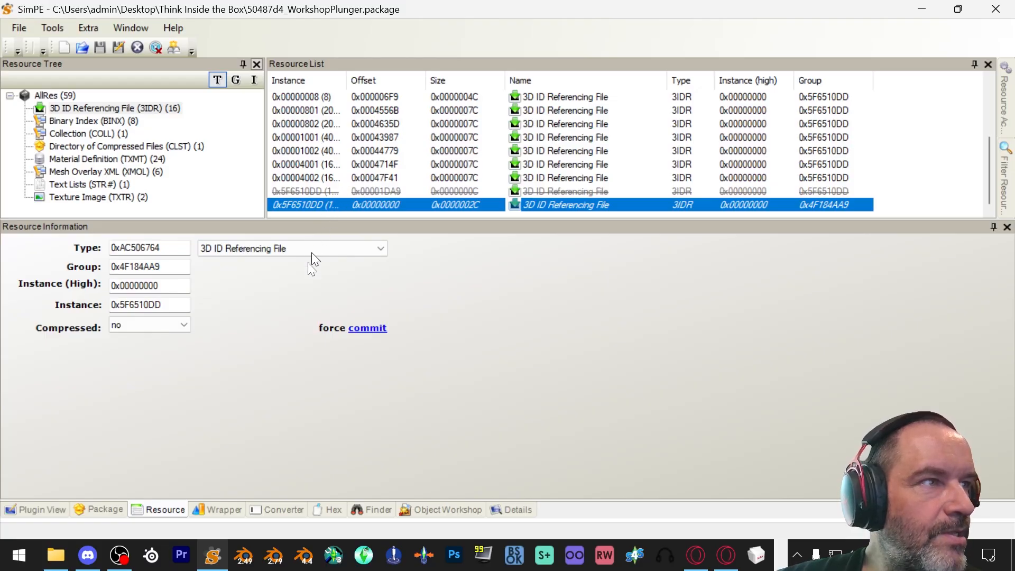
click(46, 509)
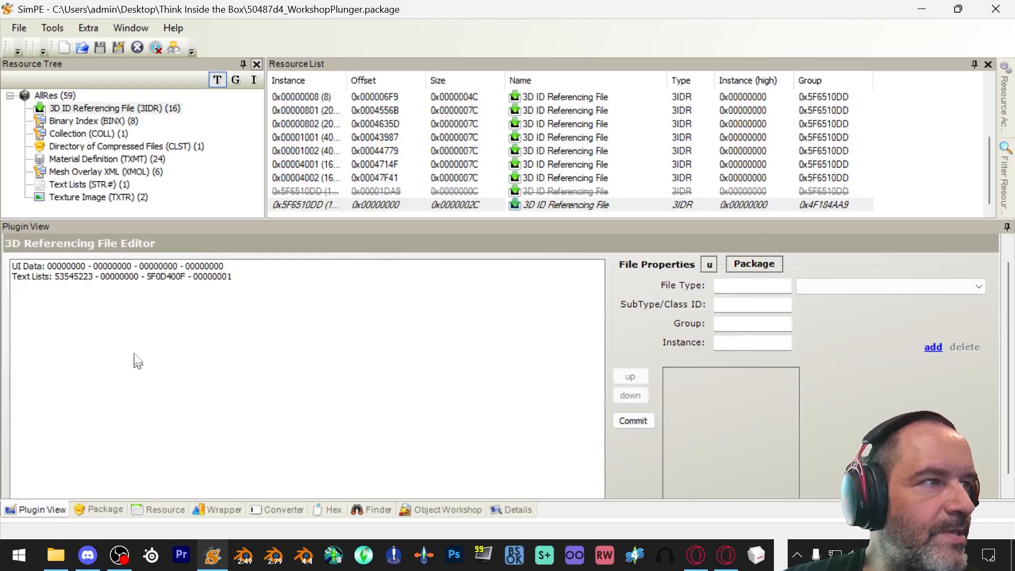
click(69, 276)
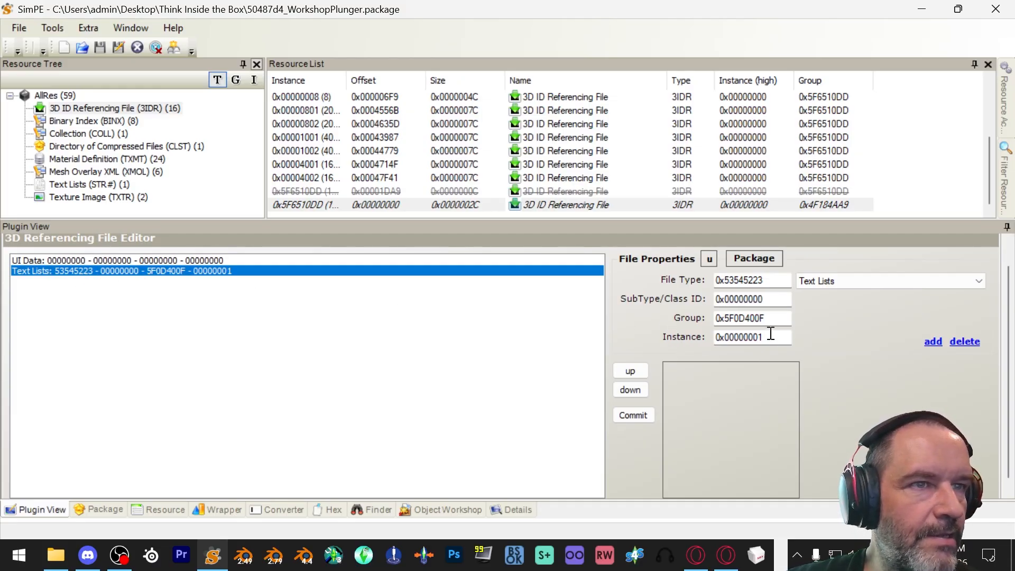
double_click(771, 318)
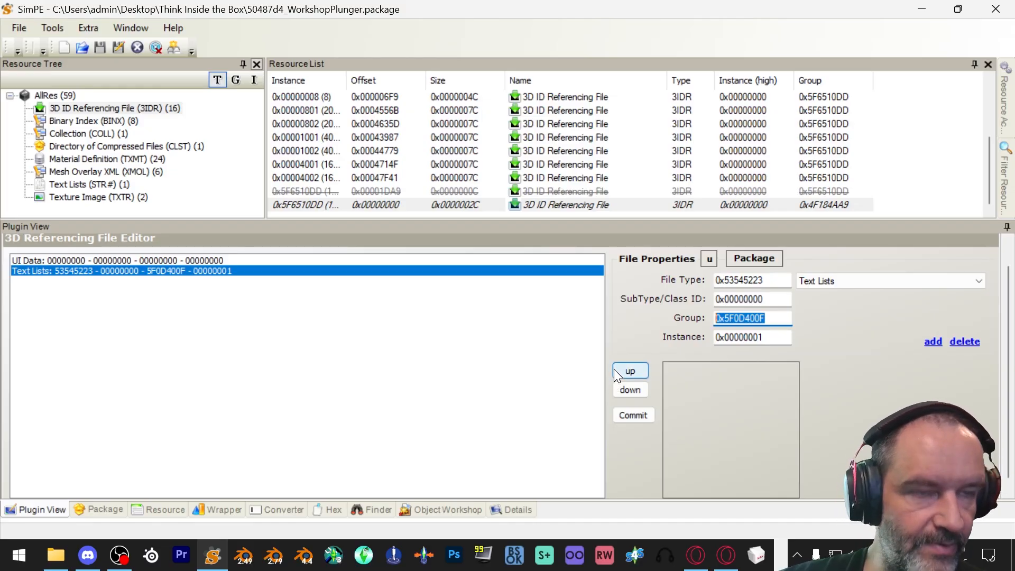
text(0x5F6510DD)
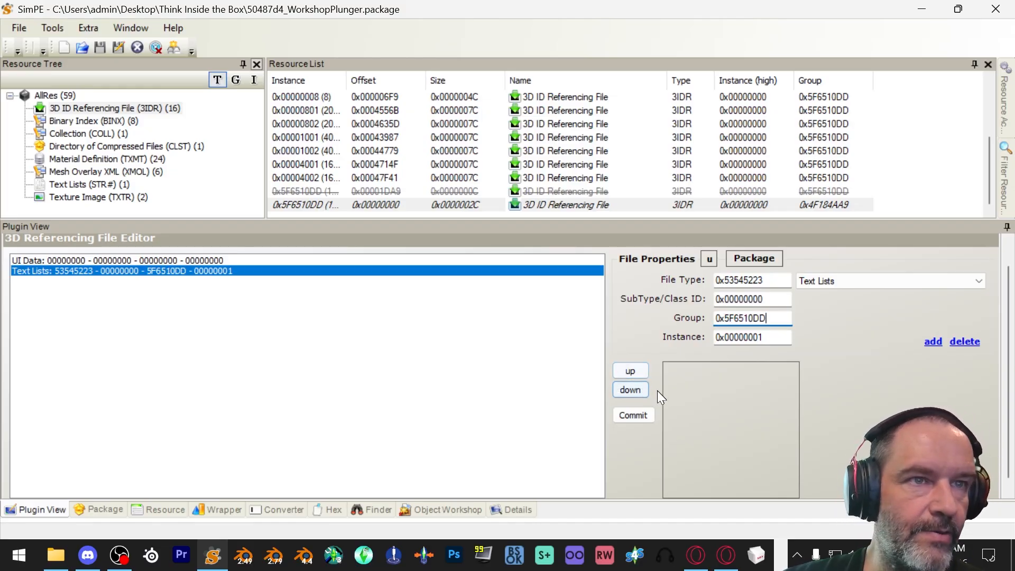
click(642, 414)
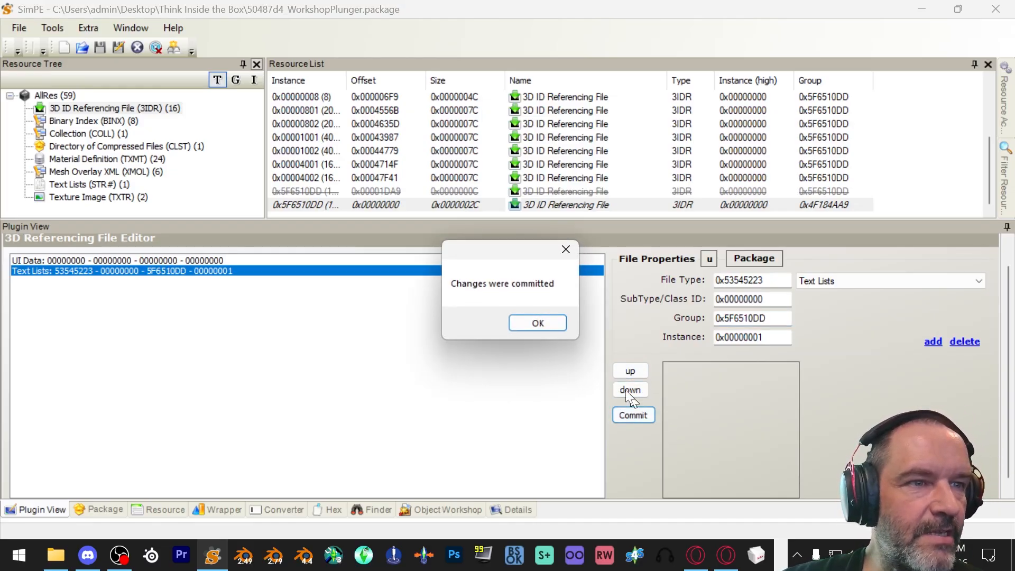
click(537, 321)
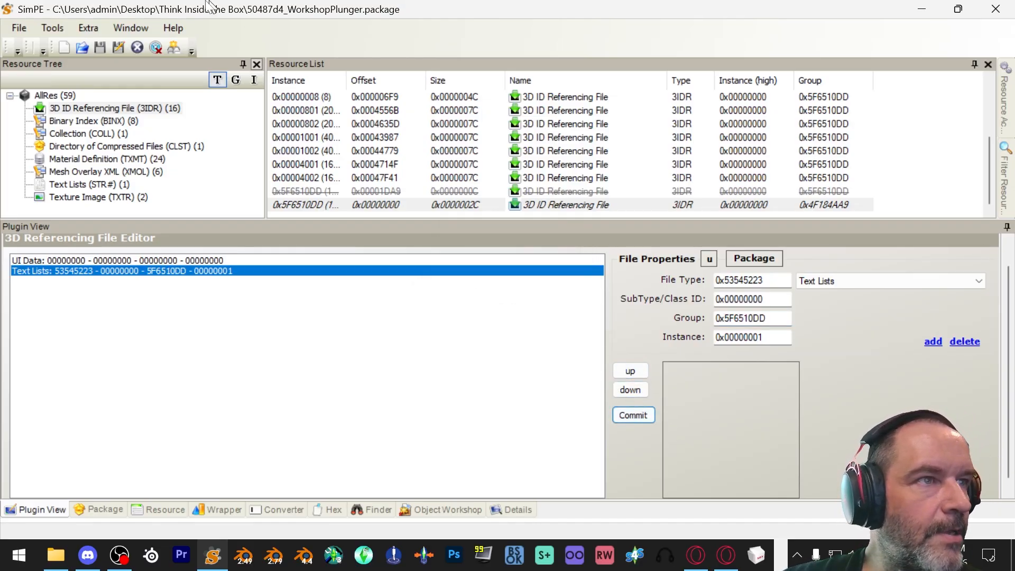
click(8, 29)
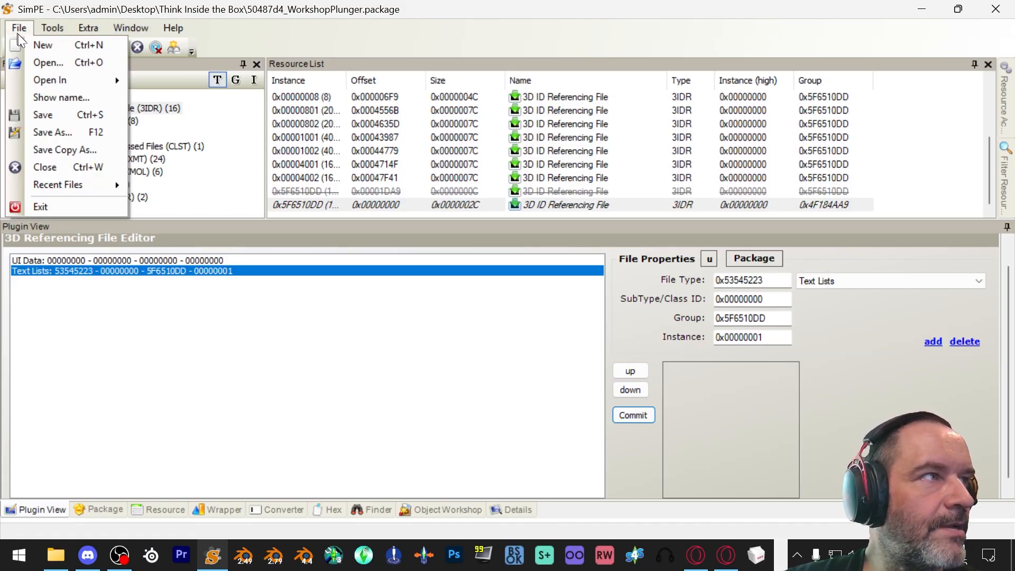
click(49, 117)
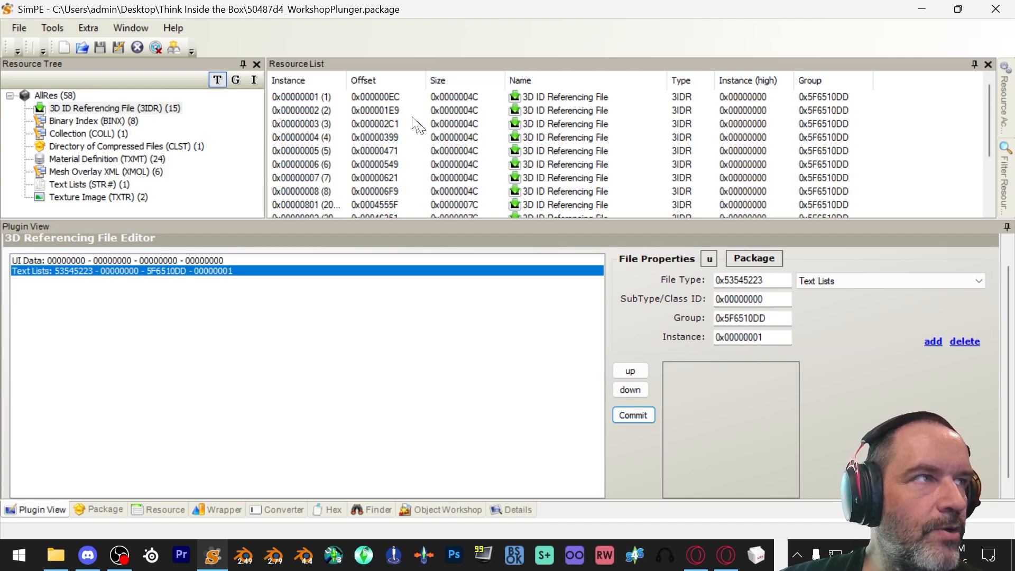
In 3D ID Referencing File 0x00000001, replace the Collection reference of group 0FFEFEFE with the package's own Collection 6C4F359D - 00000000 - 4F184AA9 - 5F6510DD
click(354, 95)
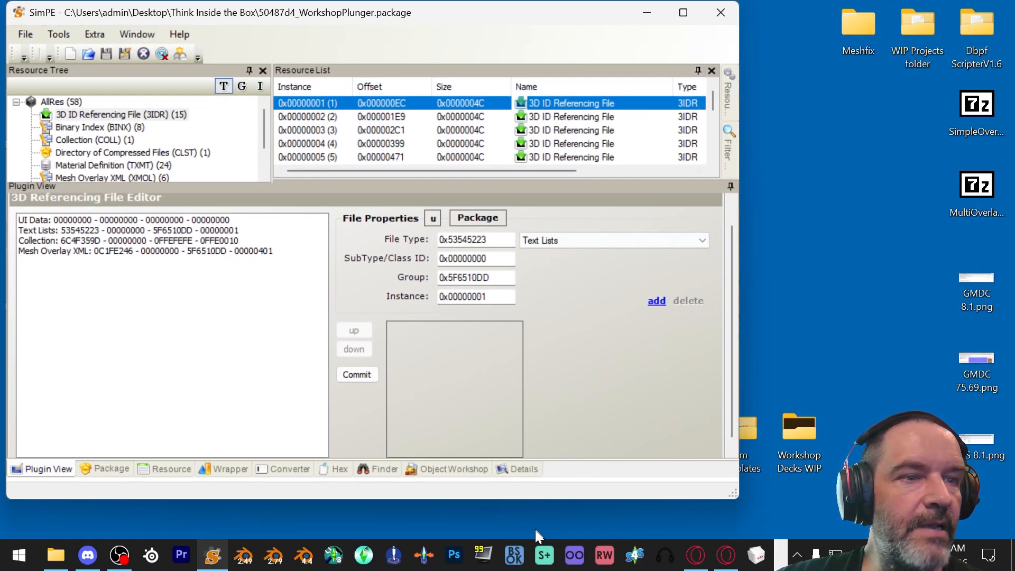
drag(535, 499, 531, 539)
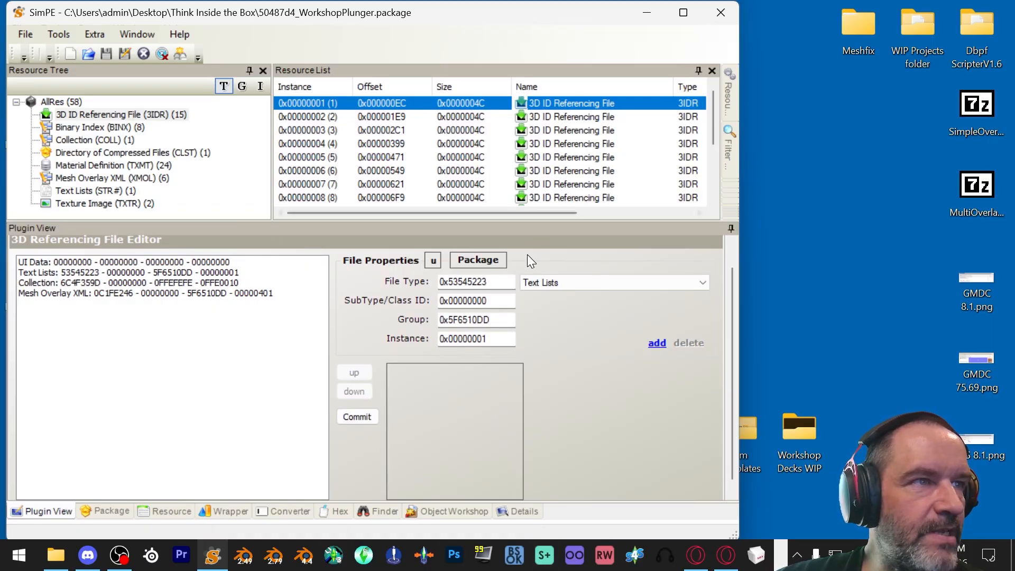
click(478, 260)
drag(390, 101, 795, 90)
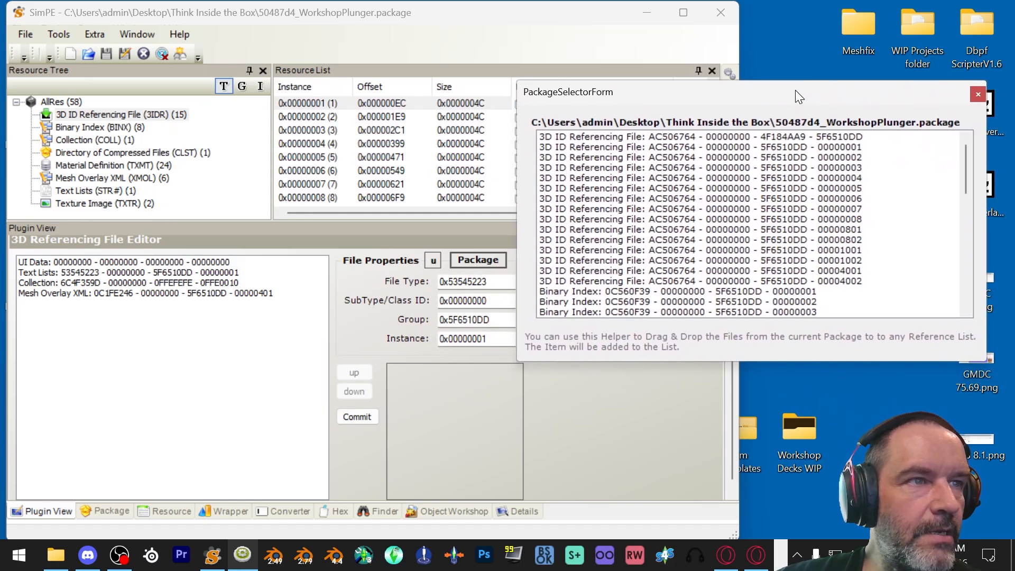
scroll(794, 165, down, 4)
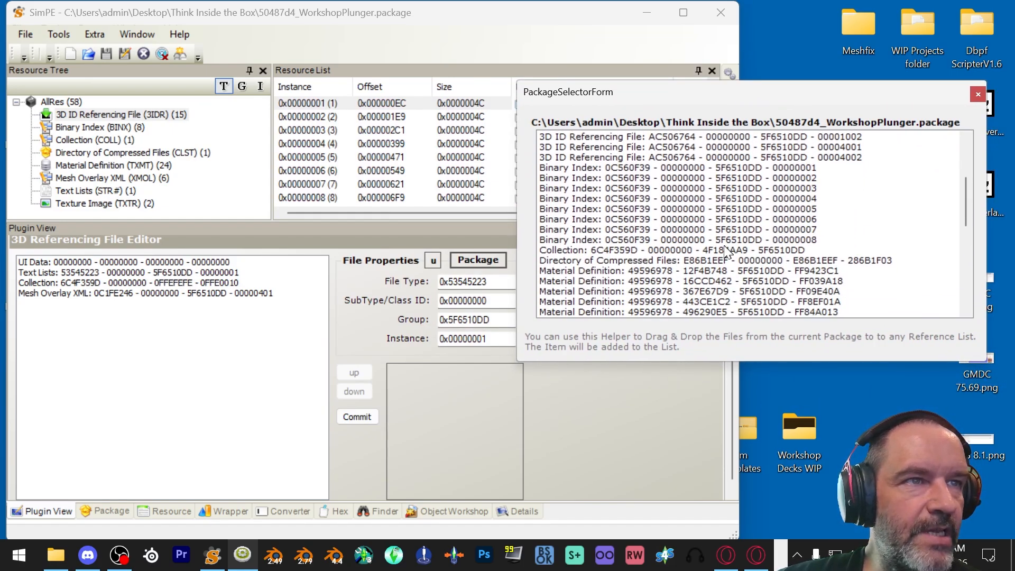
click(704, 252)
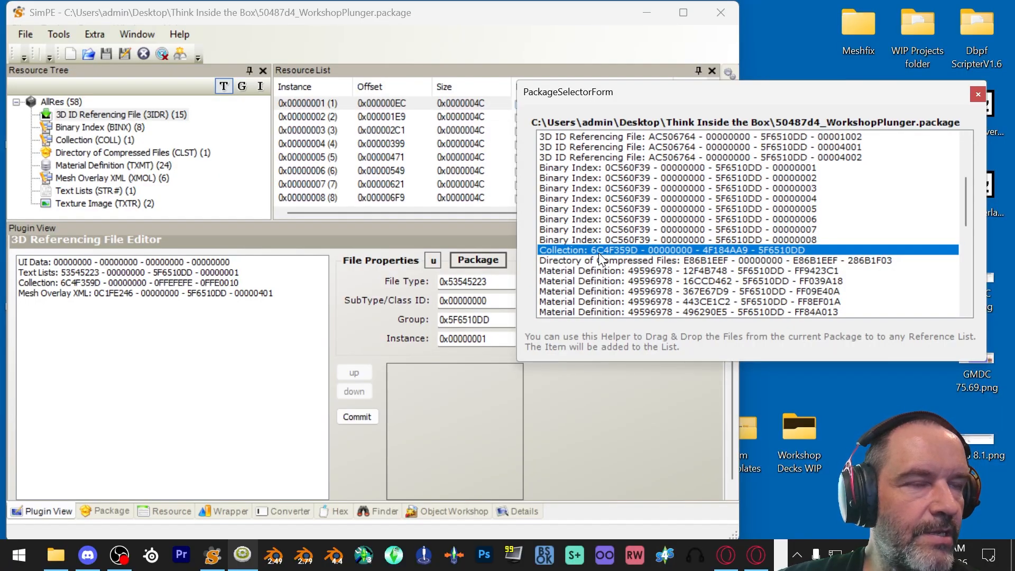
drag(599, 252, 206, 320)
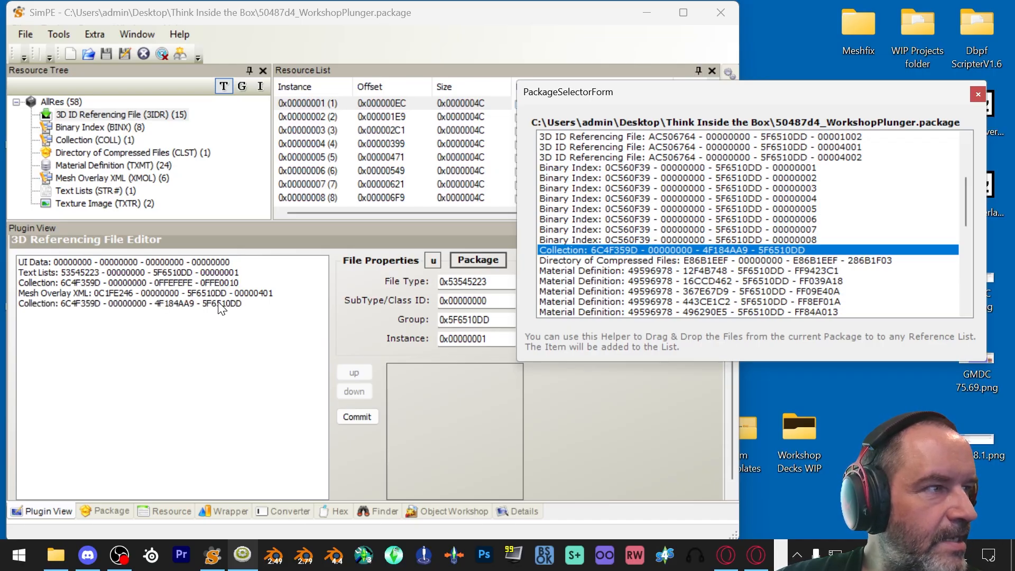
click(228, 284)
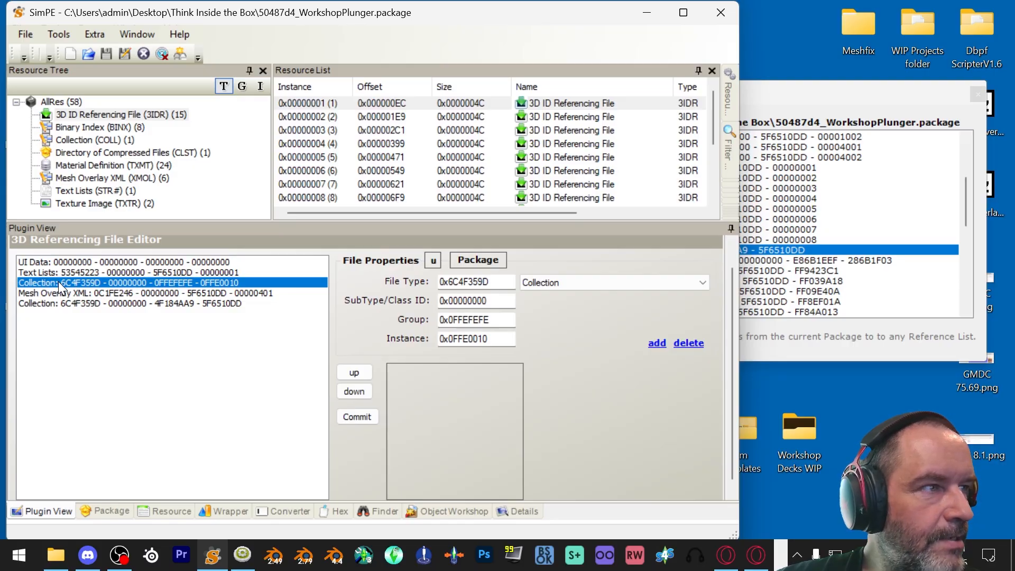
click(676, 343)
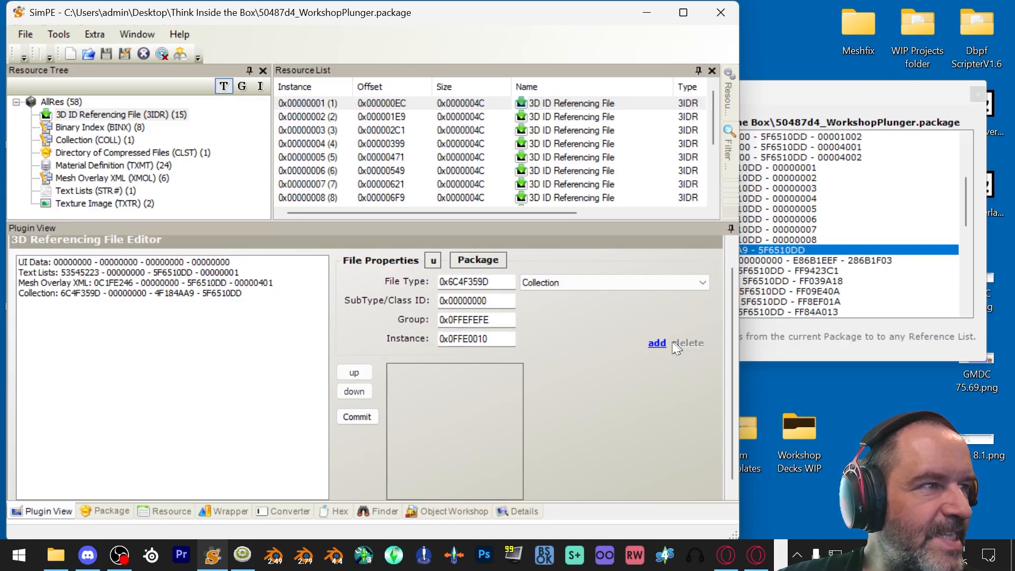
Move the new Collection reference above the Mesh Overlay XML reference in 3D ID Referencing File 0x00000001 and commit the change
click(217, 293)
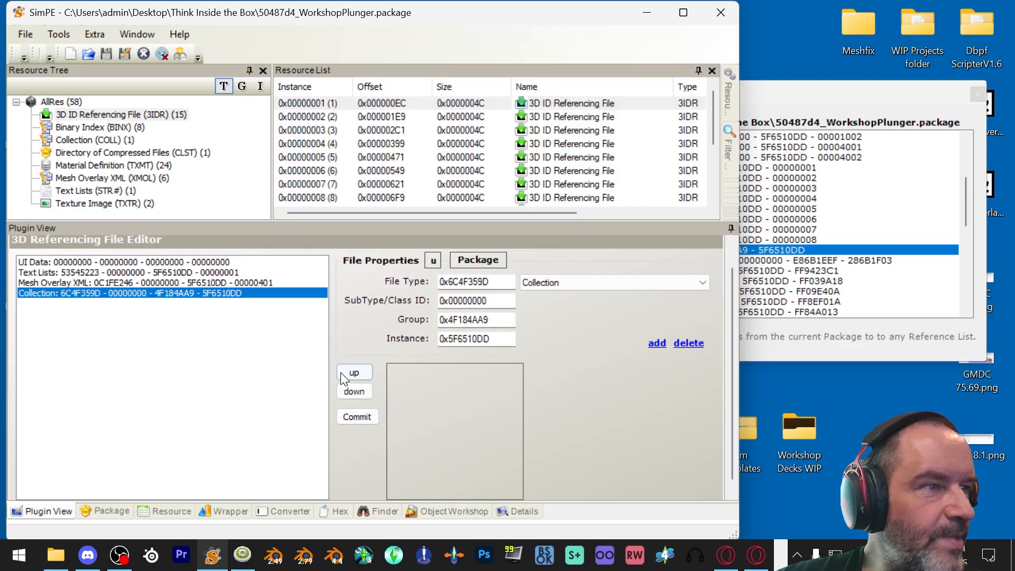
click(349, 373)
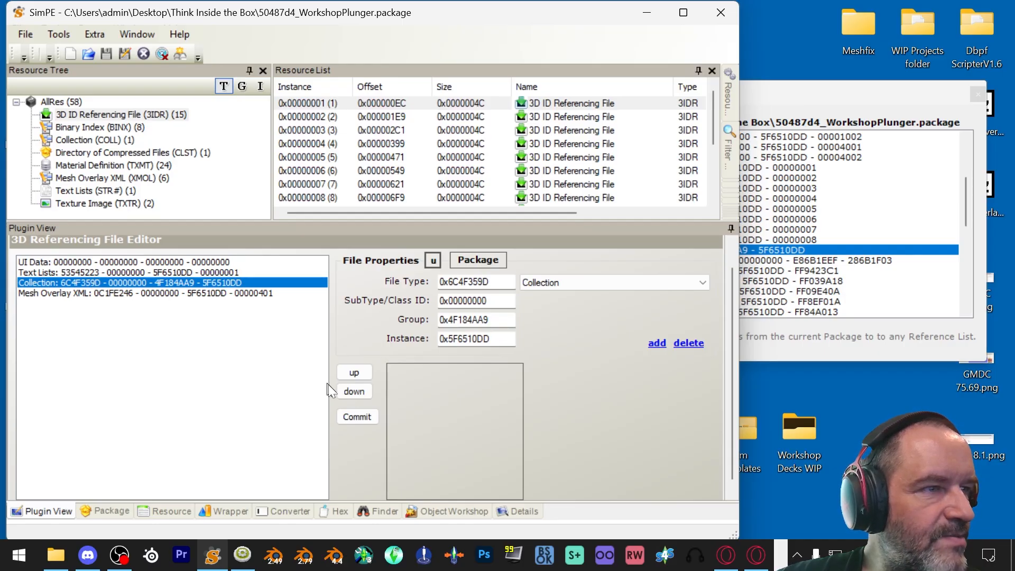
click(365, 423)
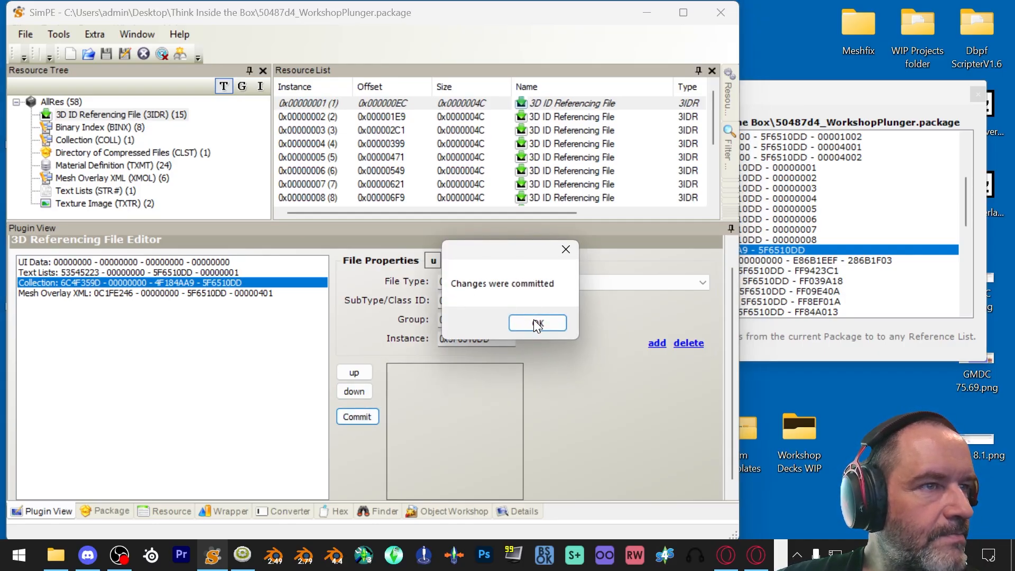
click(537, 324)
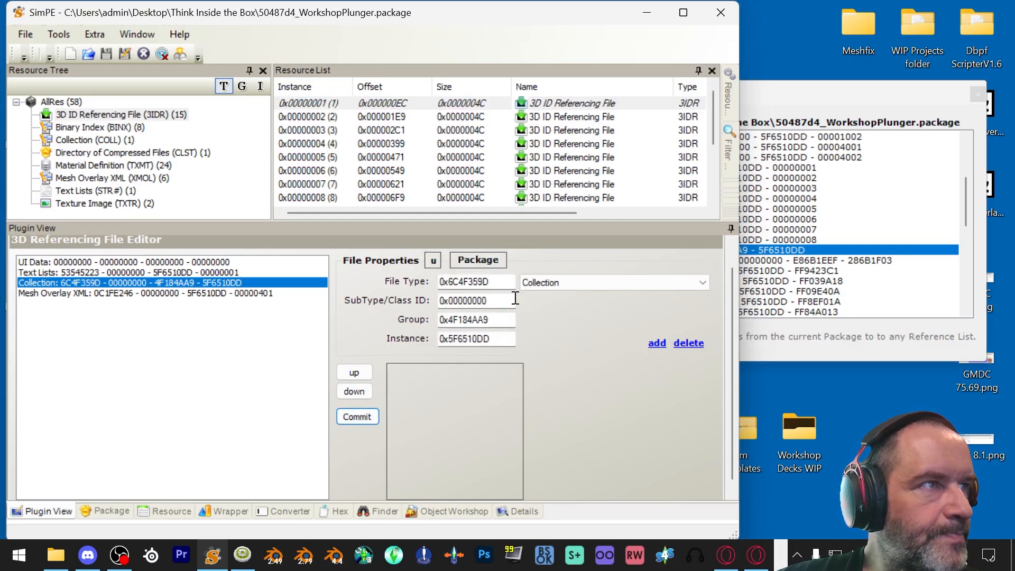
In 3D ID Referencing File 0x00000002, replace the 0FFEFEFE Collection reference with the package's Collection 4F184AA9 - 5F6510DD, placed above Mesh Overlay XML, and commit
click(324, 117)
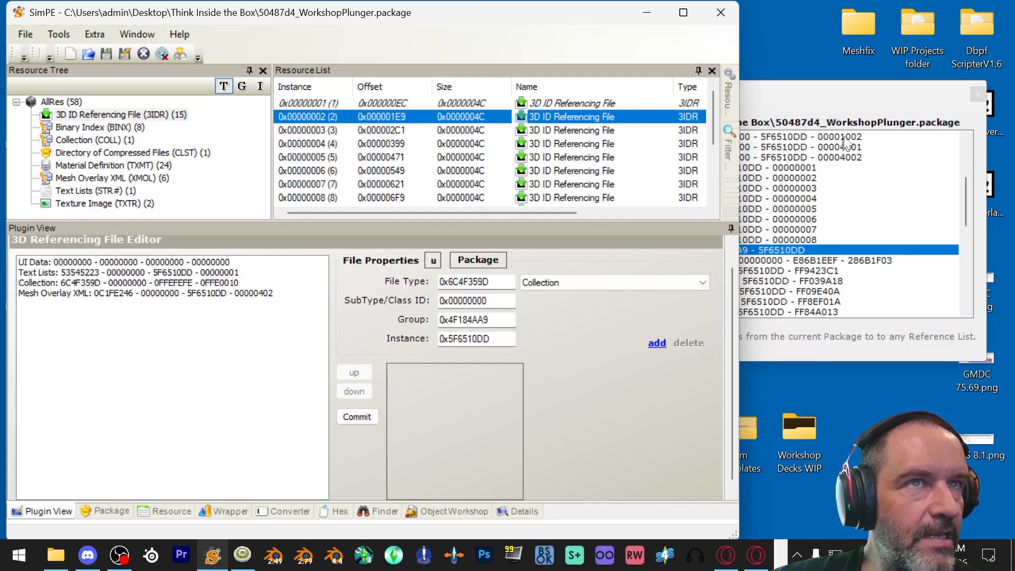
drag(816, 101, 959, 88)
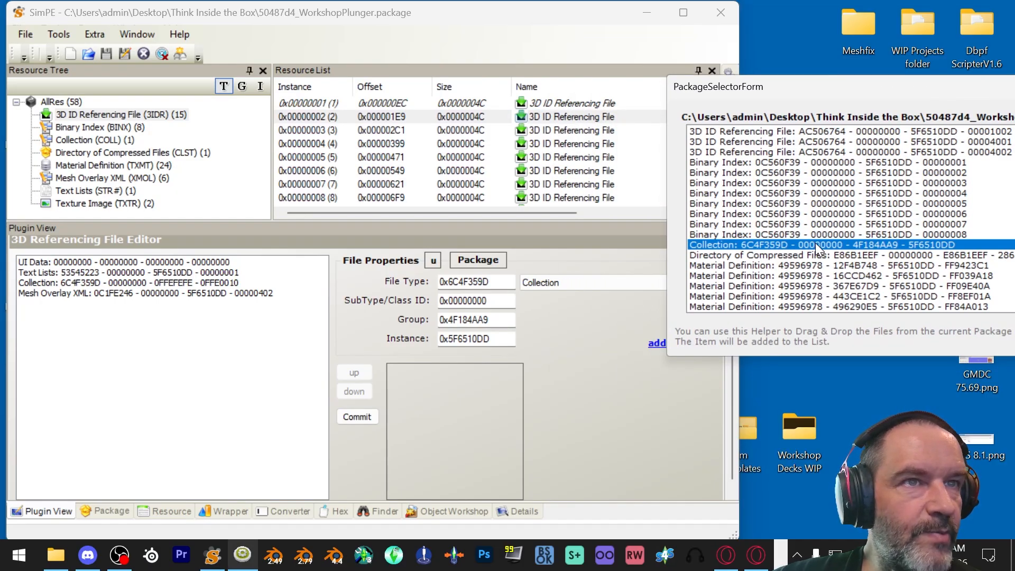
drag(755, 252, 565, 274)
click(716, 247)
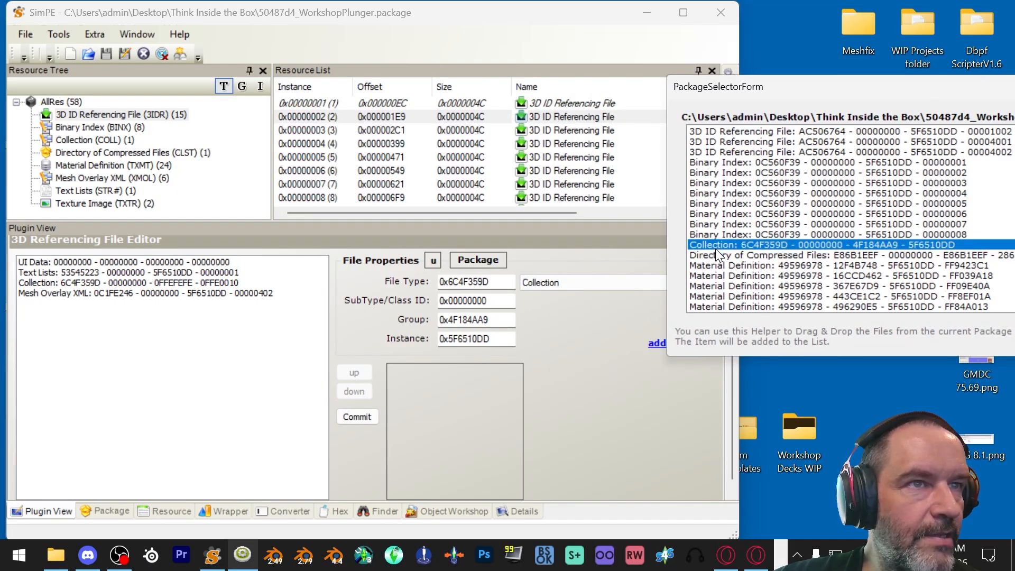
drag(715, 247, 199, 289)
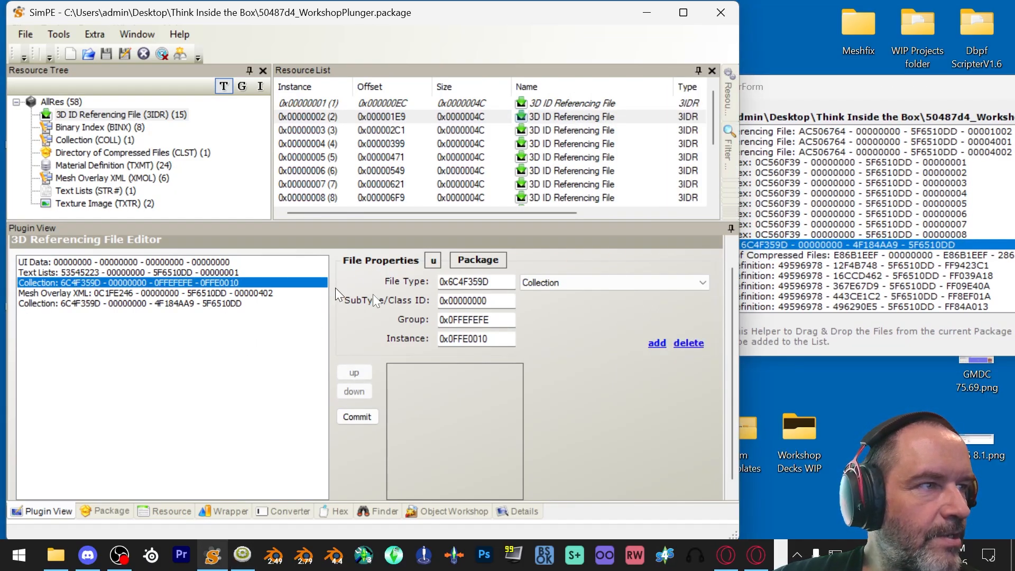
click(688, 343)
click(227, 293)
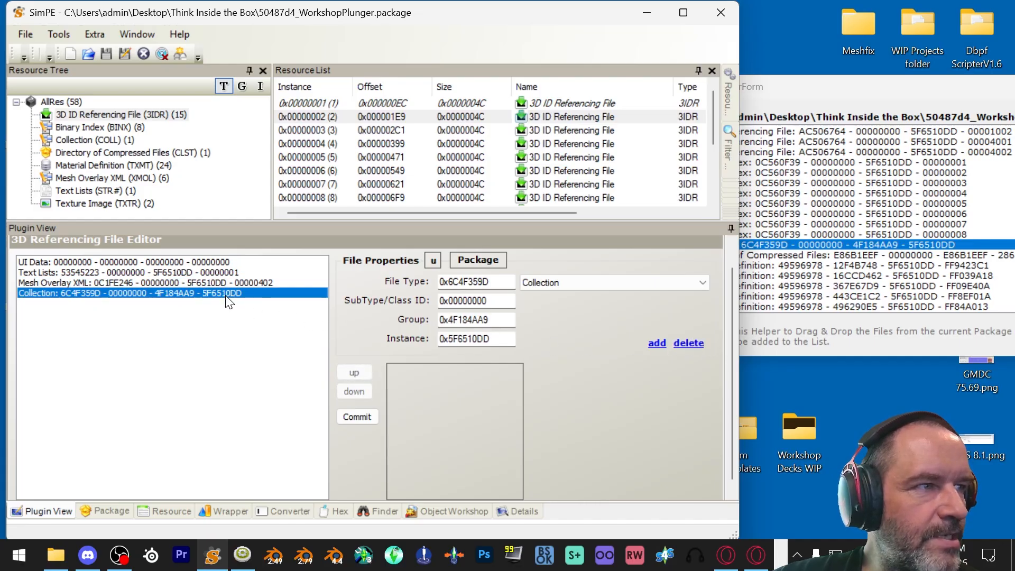
click(362, 373)
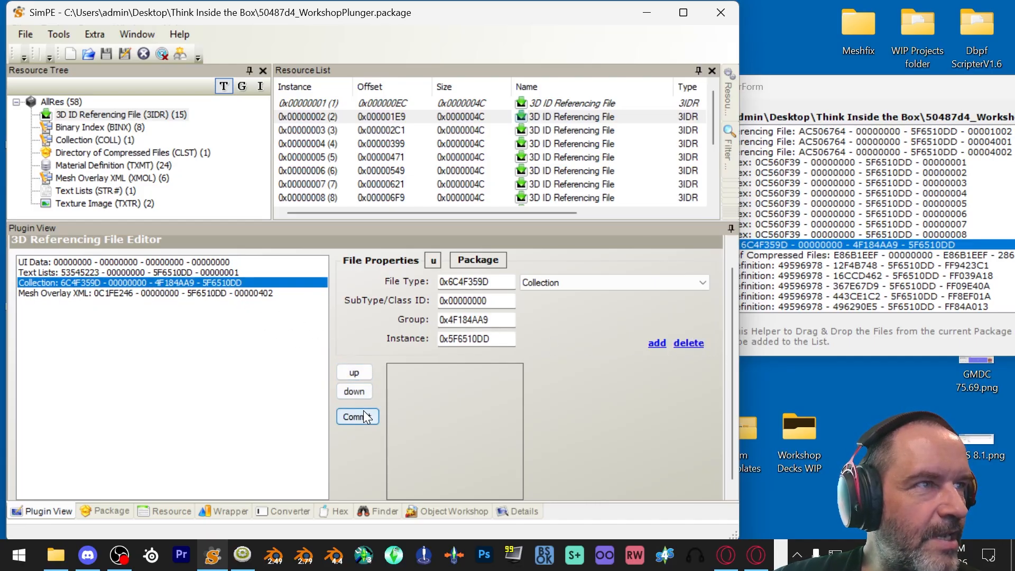
click(357, 417)
click(536, 322)
In 3D ID Referencing File 0x00000003, replace the 0FFEFEFE Collection reference with the package's Collection 4F184AA9 - 5F6510DD, placed above Mesh Overlay XML, and commit
click(318, 130)
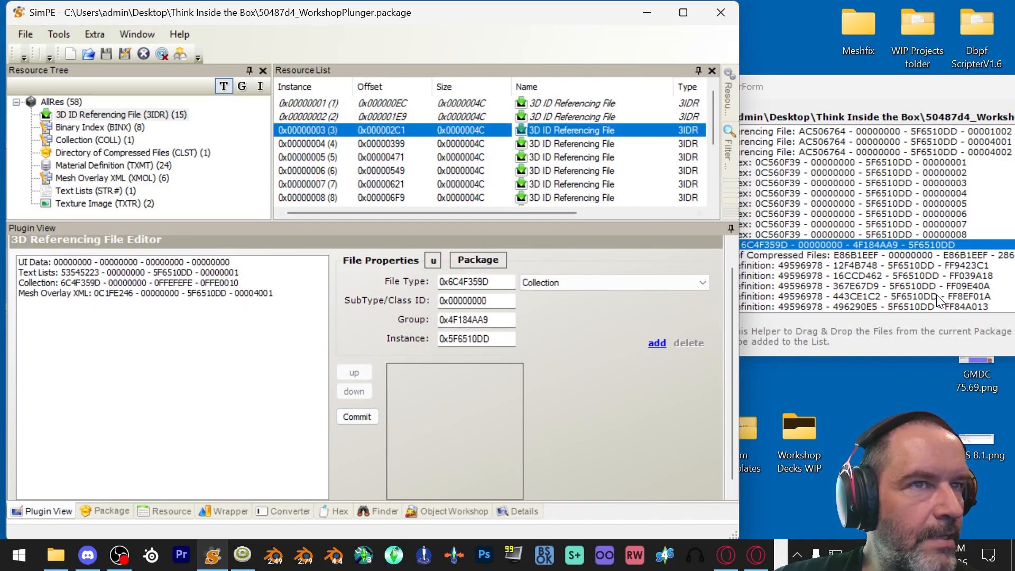
drag(825, 244, 142, 282)
click(144, 277)
click(146, 283)
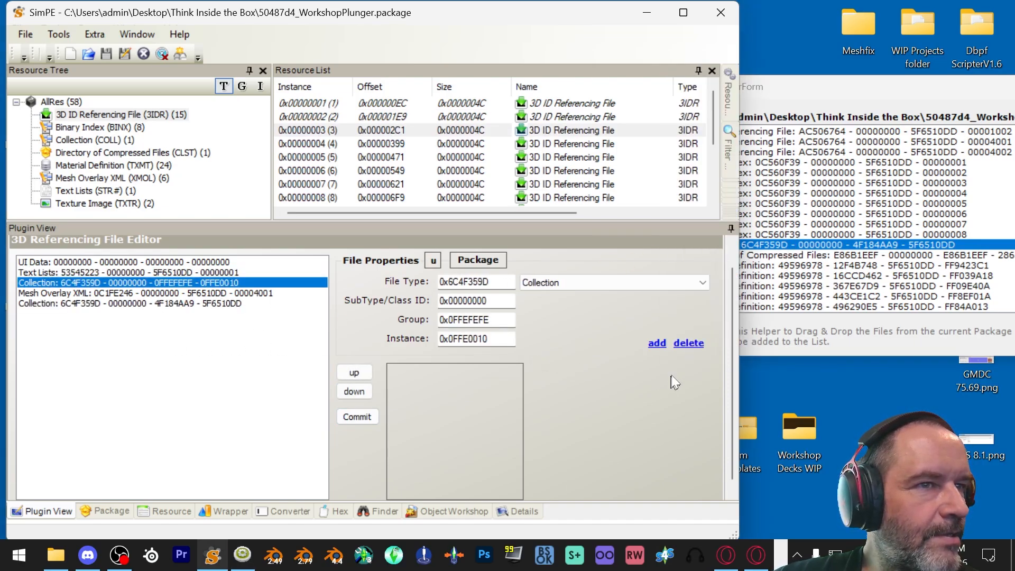
click(689, 343)
click(227, 296)
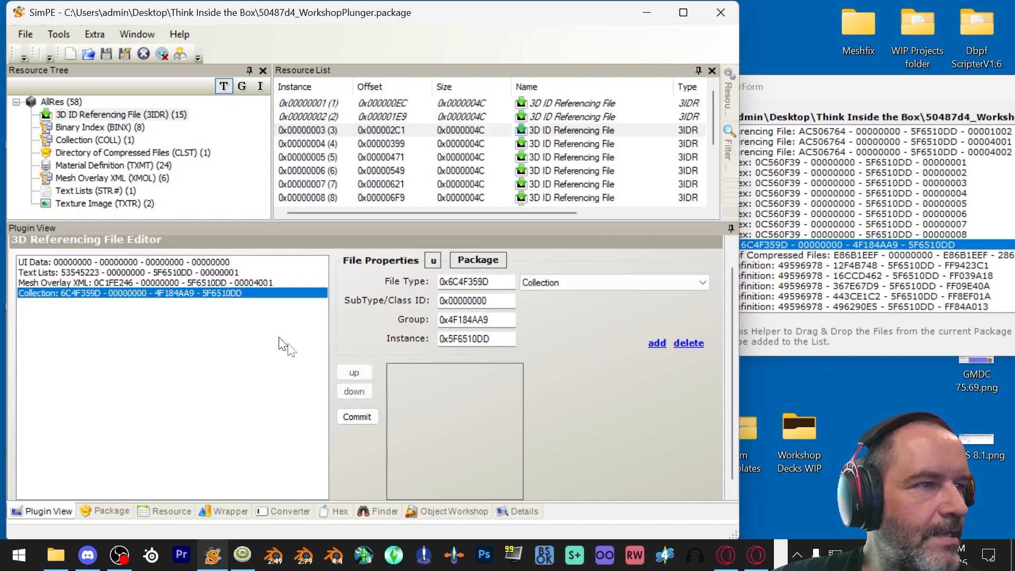
click(357, 371)
click(376, 412)
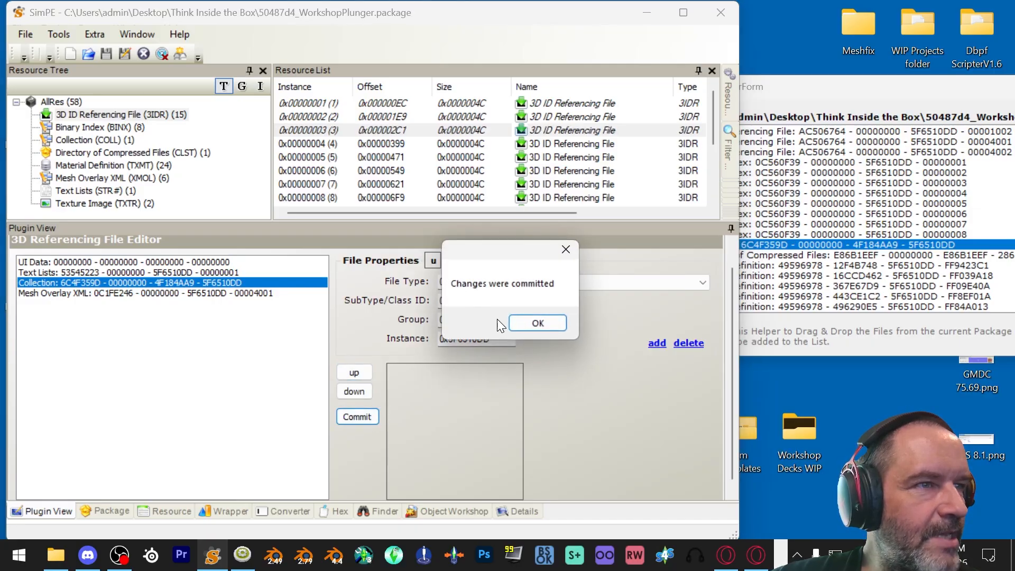
click(530, 317)
In 3D ID Referencing File 0x00000004, replace the 0FFEFEFE Collection reference with the package's Collection 4F184AA9 - 5F6510DD, placed above Mesh Overlay XML, and commit
click(479, 147)
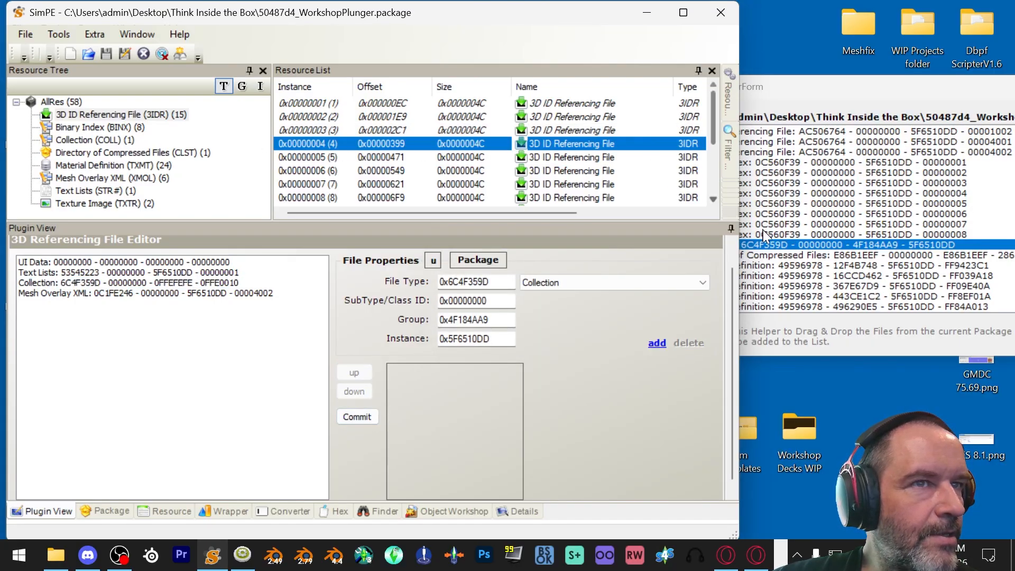
click(770, 244)
drag(770, 244, 143, 307)
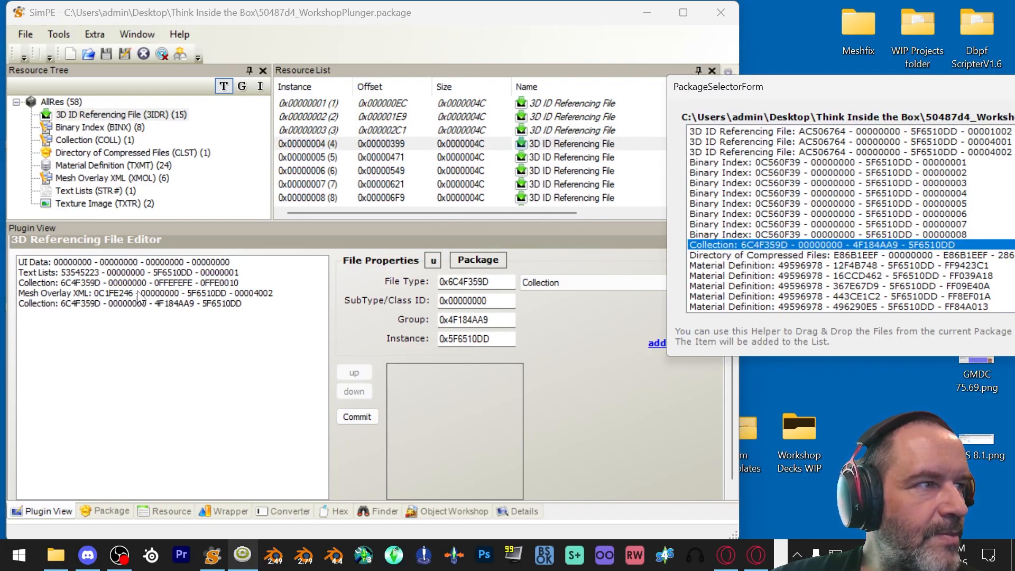
click(143, 282)
click(703, 350)
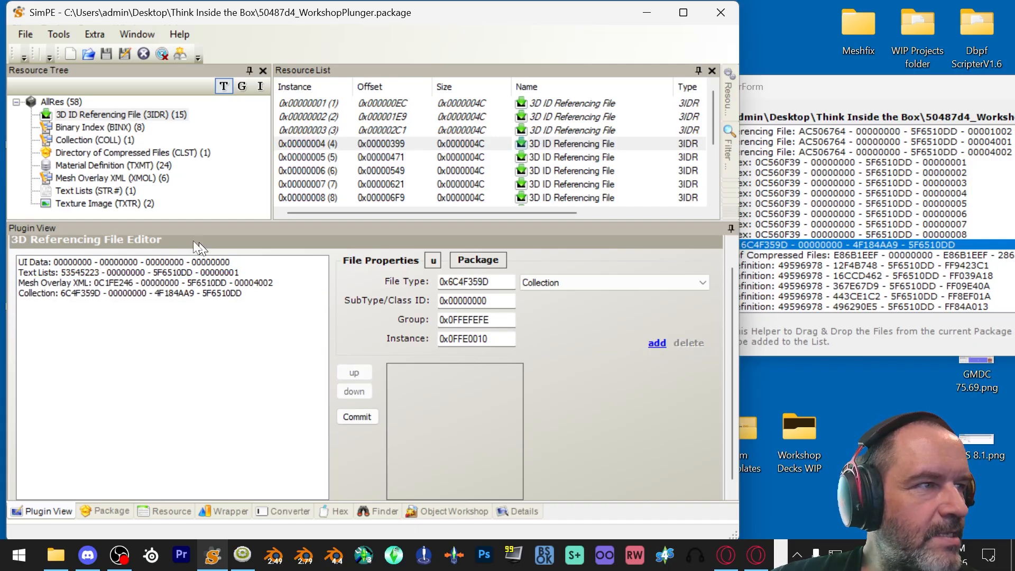
click(197, 294)
click(352, 373)
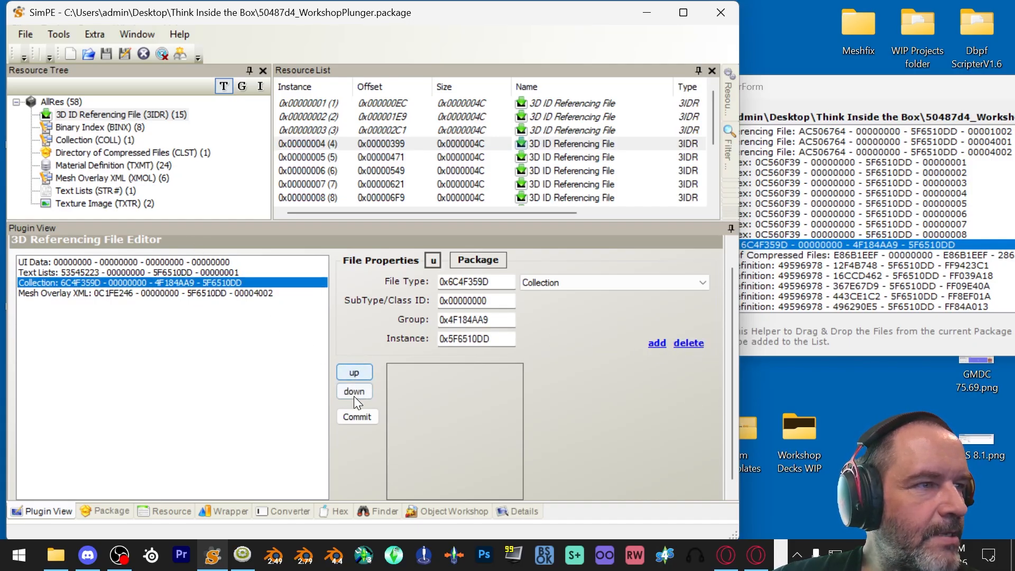
click(353, 417)
click(523, 323)
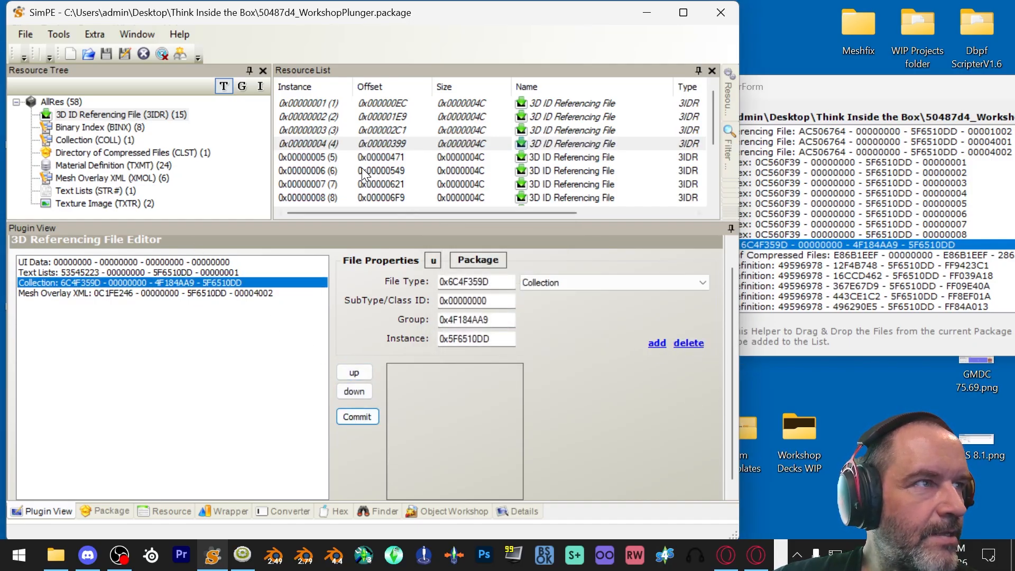
In 3D ID Referencing File 0x00000005, replace the 0FFEFEFE Collection reference with the package's Collection 4F184AA9 - 5F6510DD, placed above Mesh Overlay XML, and commit
click(332, 157)
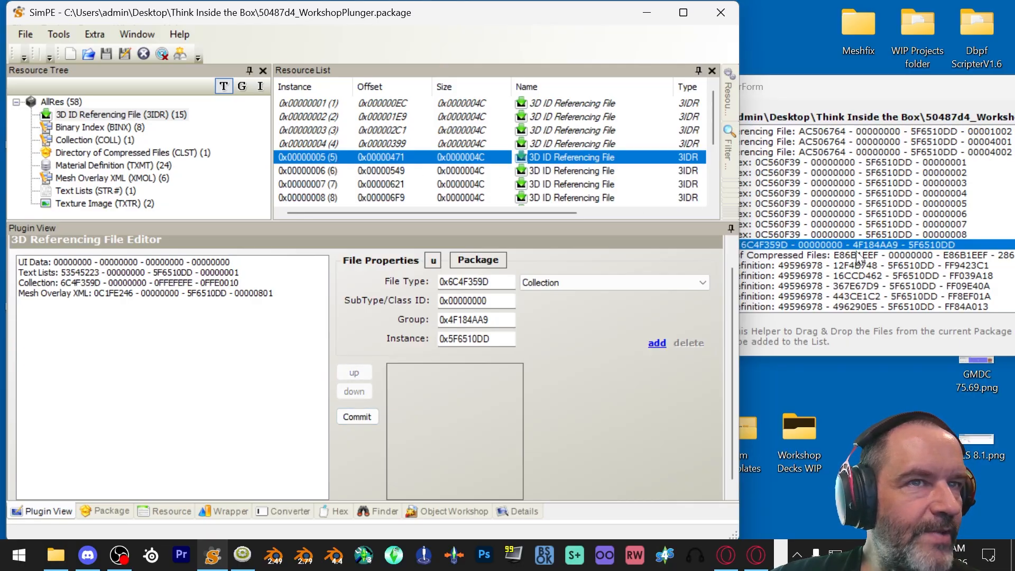
drag(857, 248, 226, 299)
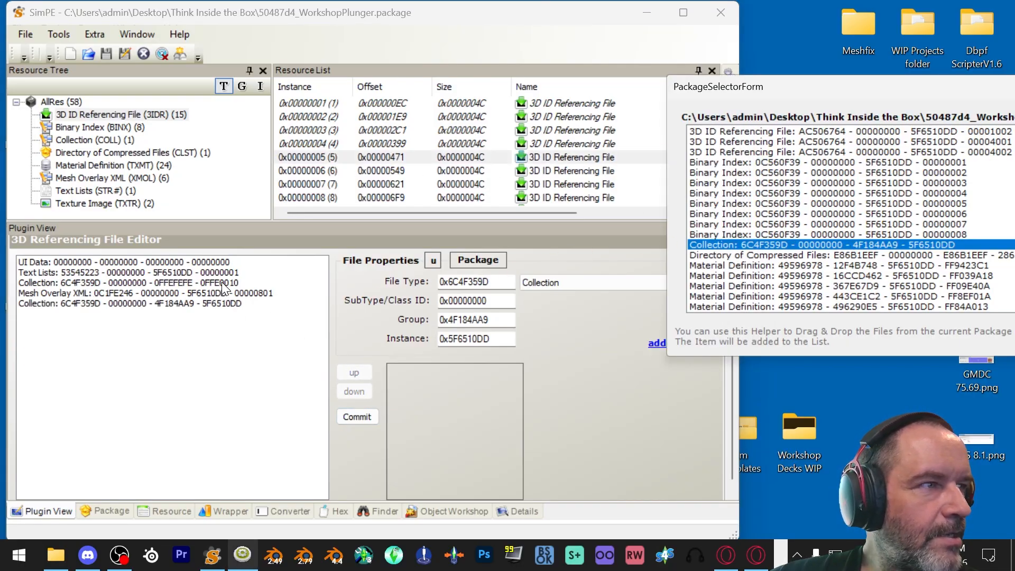
click(223, 284)
click(700, 344)
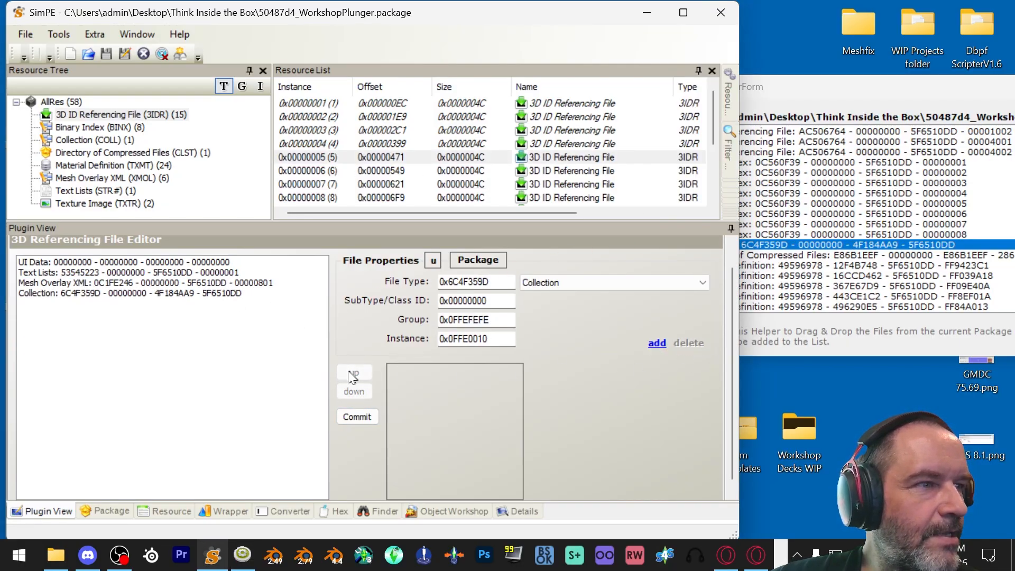
click(211, 293)
click(370, 373)
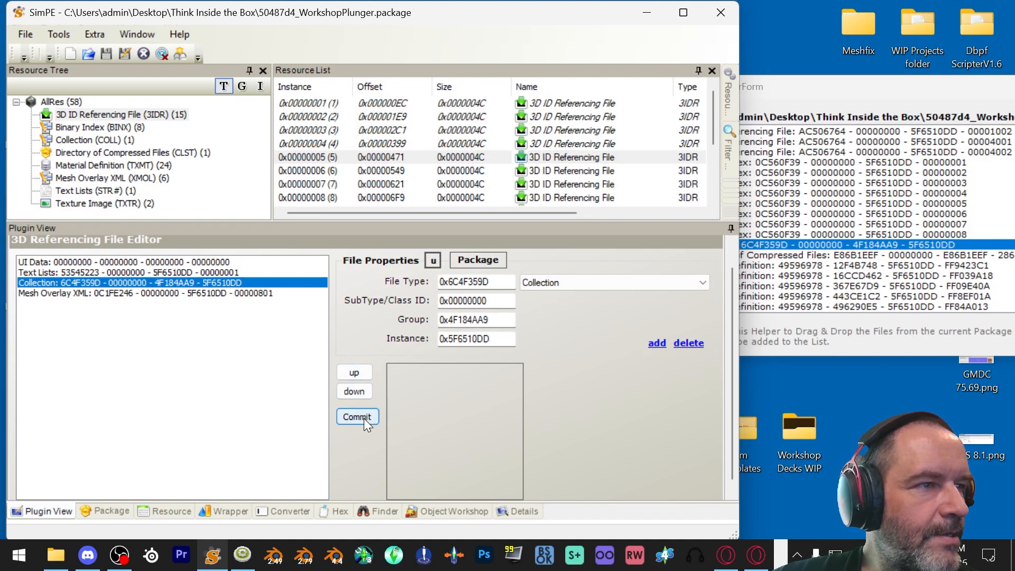
click(364, 417)
click(532, 324)
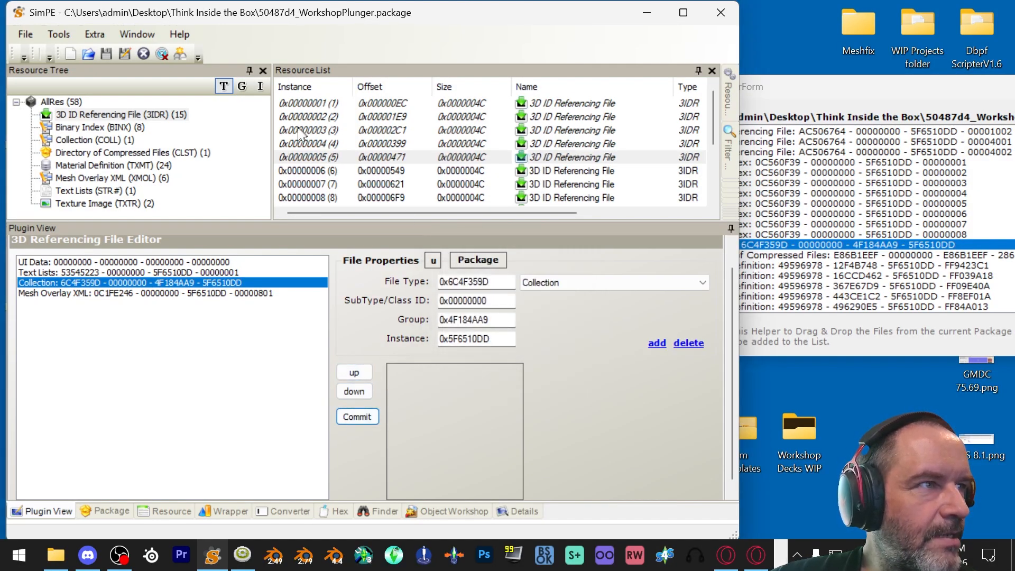
In 3D ID Referencing File 0x00000006, replace the 0FFEFEFE Collection reference with the package's Collection 4F184AA9 - 5F6510DD, placed above Mesh Overlay XML, and commit
click(329, 169)
drag(812, 245, 200, 320)
click(186, 285)
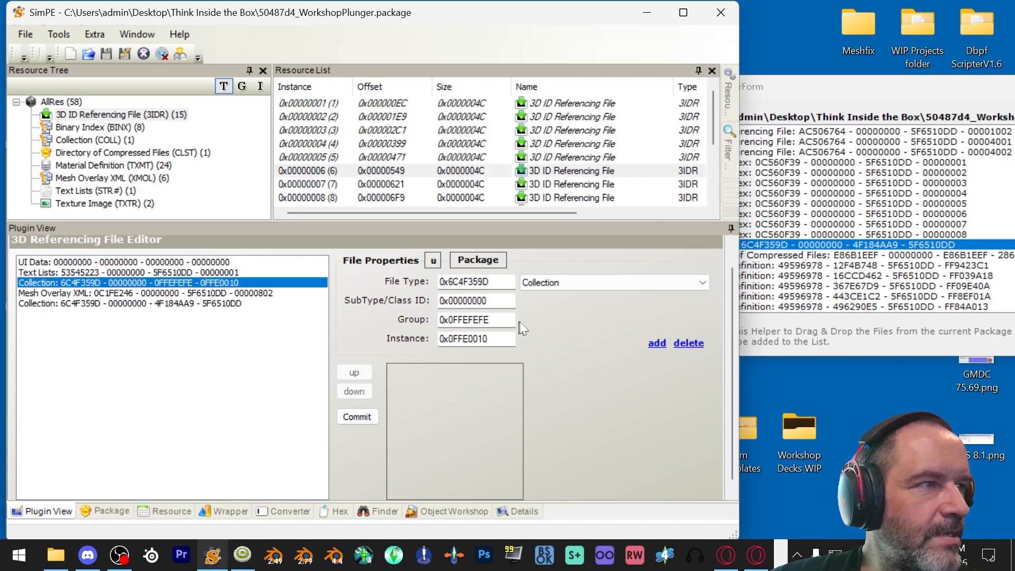
click(682, 344)
click(212, 292)
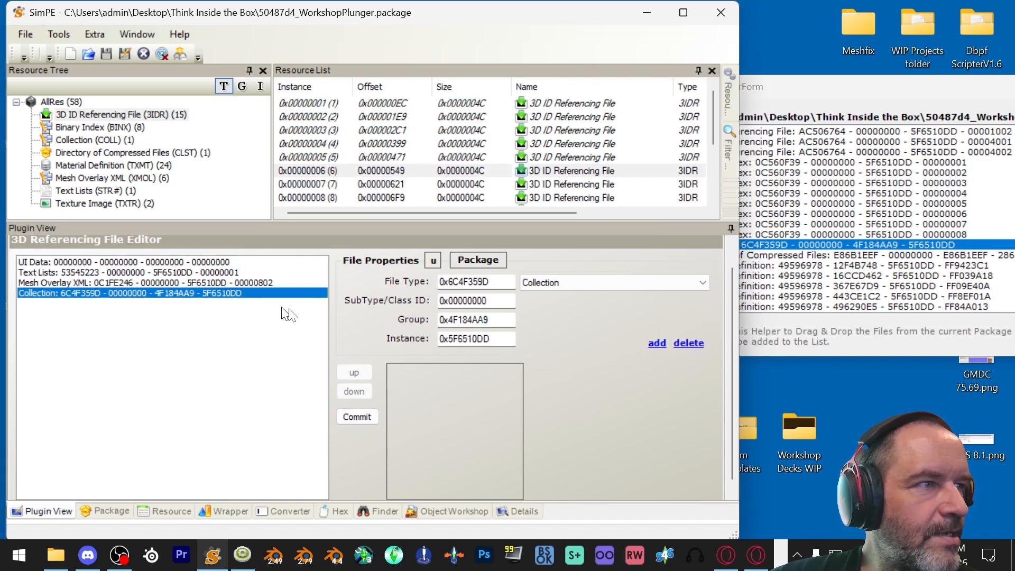
click(352, 372)
click(357, 416)
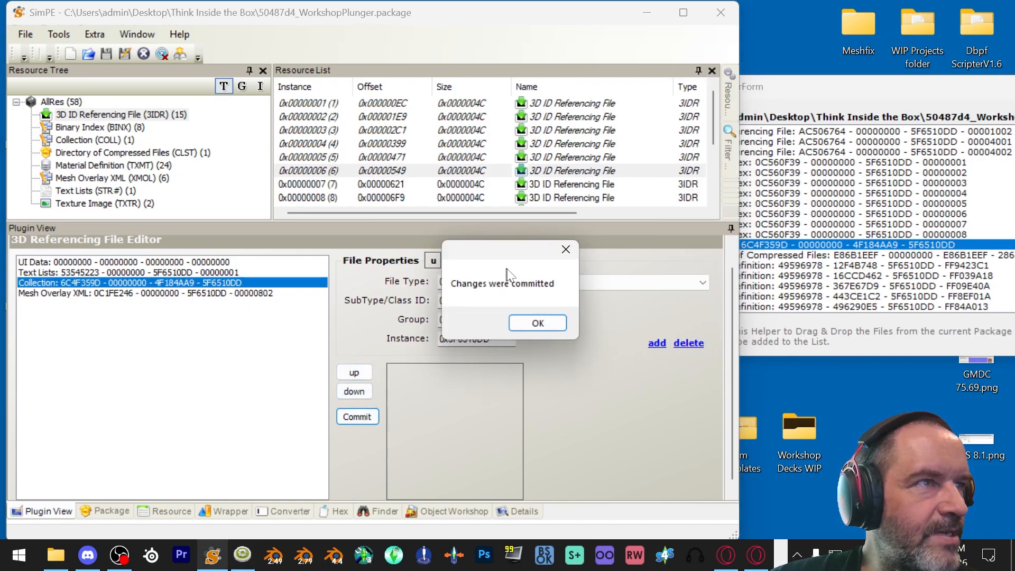
click(538, 323)
In 3D ID Referencing File 0x00000007, replace the 0FFEFEFE Collection reference with the package's Collection 4F184AA9 - 5F6510DD, placed above Mesh Overlay XML, and commit
click(369, 185)
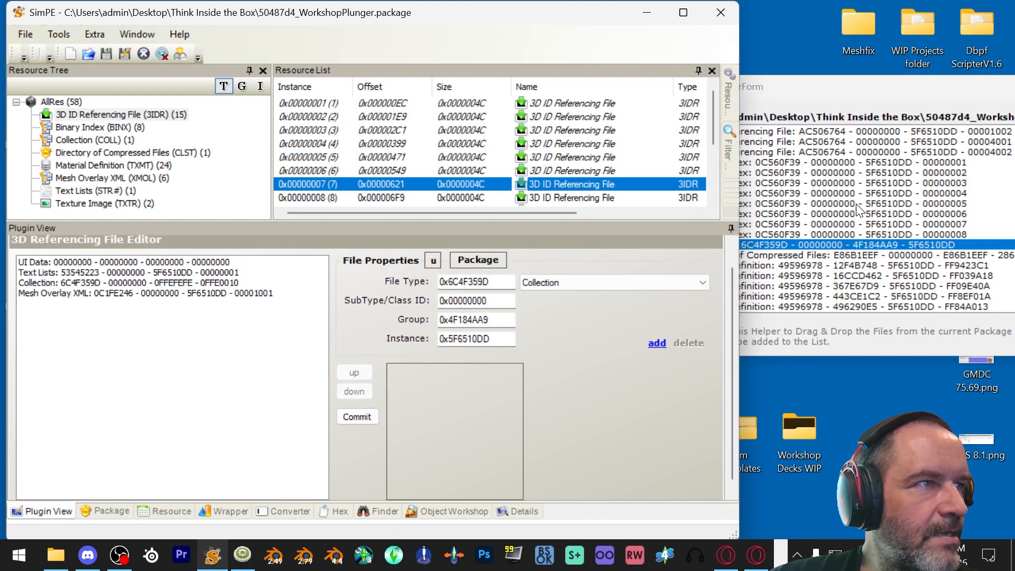
drag(811, 246, 233, 294)
click(232, 282)
click(679, 343)
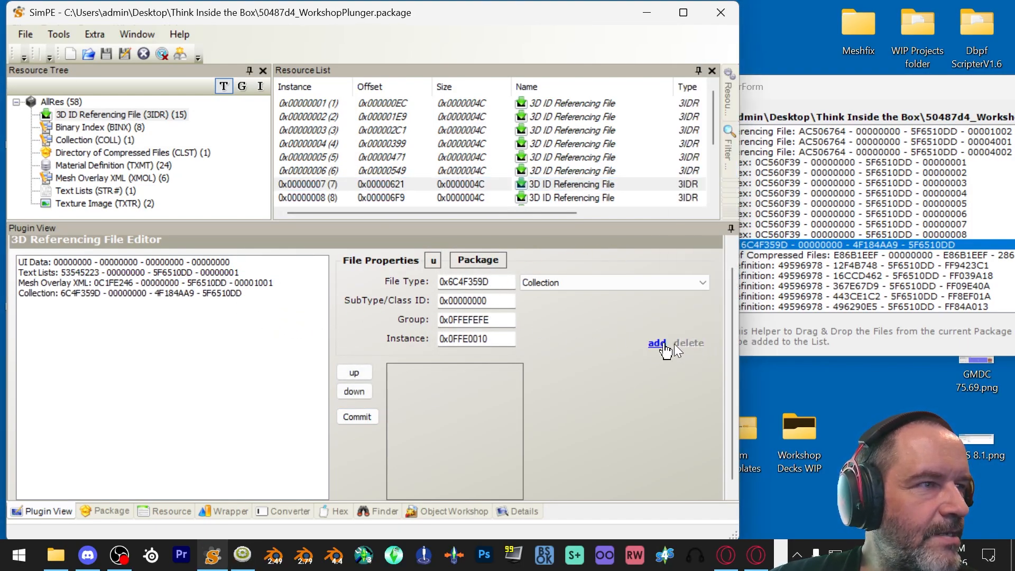
click(245, 317)
click(354, 373)
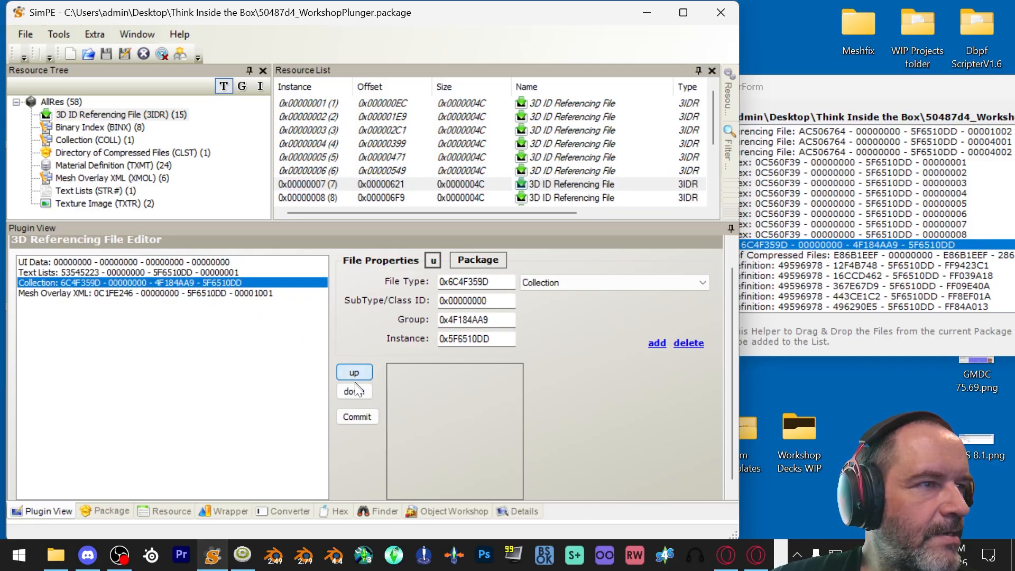
click(356, 416)
click(537, 323)
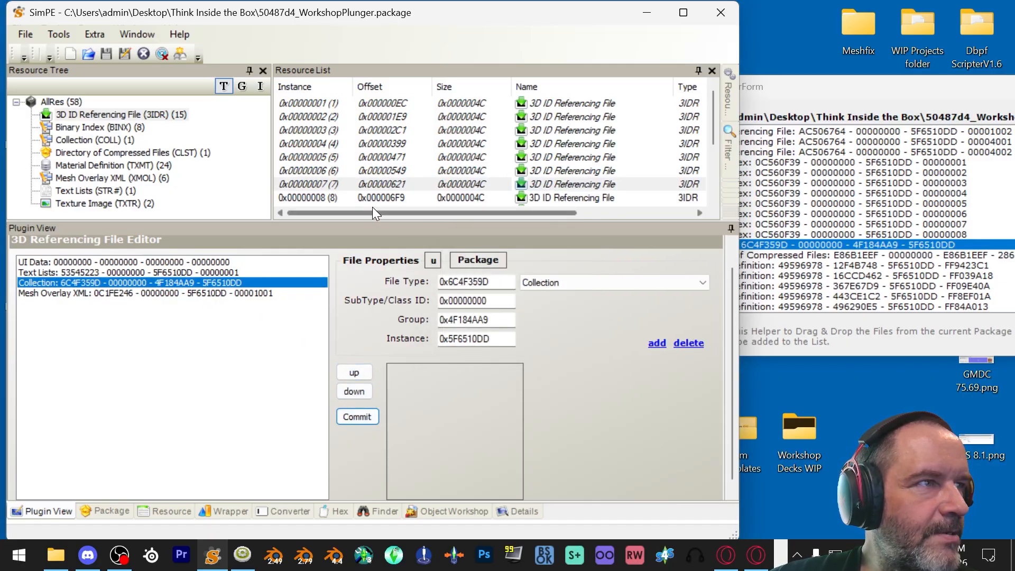
In 3D ID Referencing File 0x00000008, replace the 0FFEFEFE Collection reference with the package's Collection 4F184AA9 - 5F6510DD, placed above Mesh Overlay XML, and commit
click(373, 197)
drag(837, 242, 228, 302)
click(235, 272)
click(242, 284)
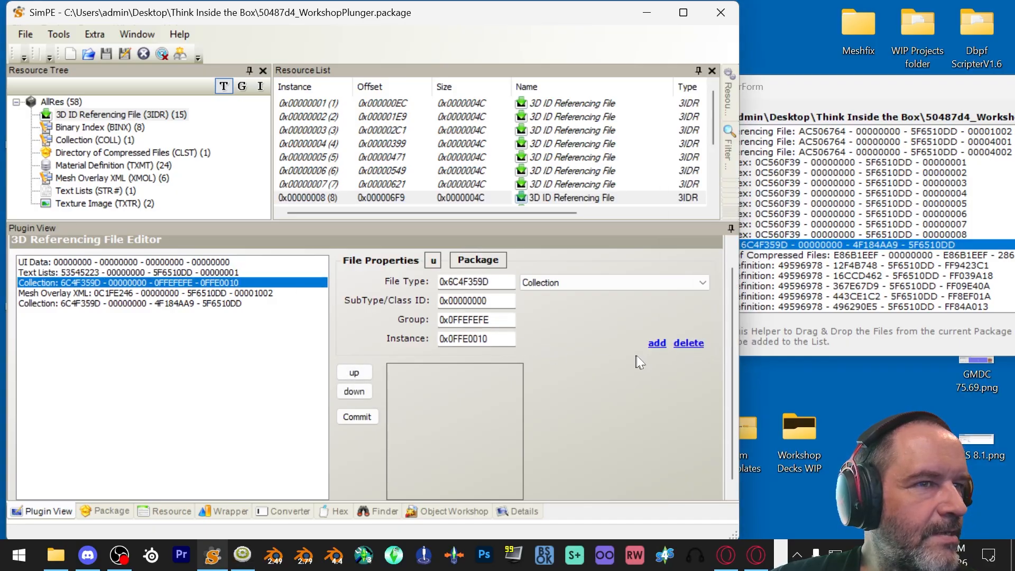
click(688, 343)
click(178, 294)
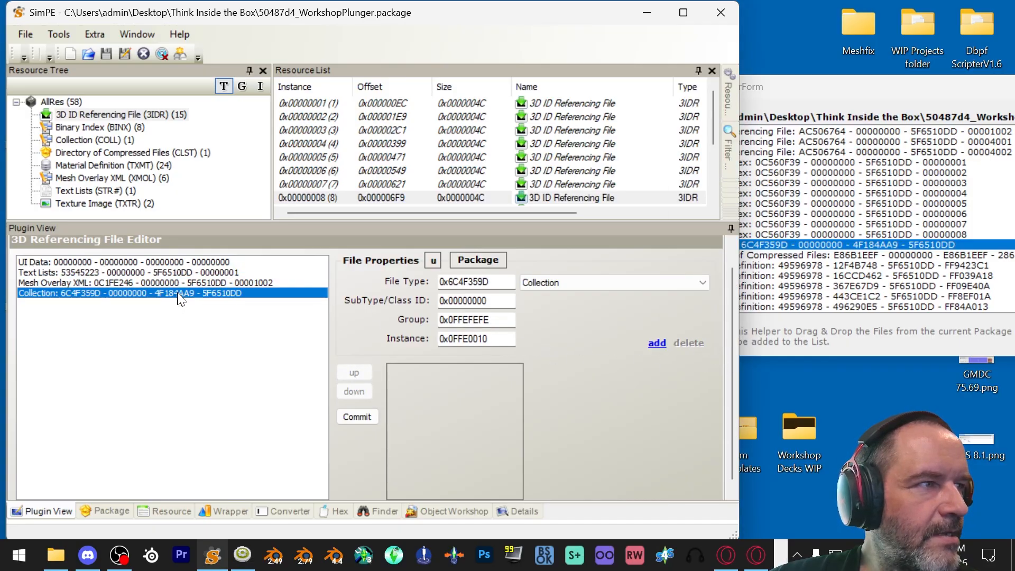
click(344, 371)
click(357, 415)
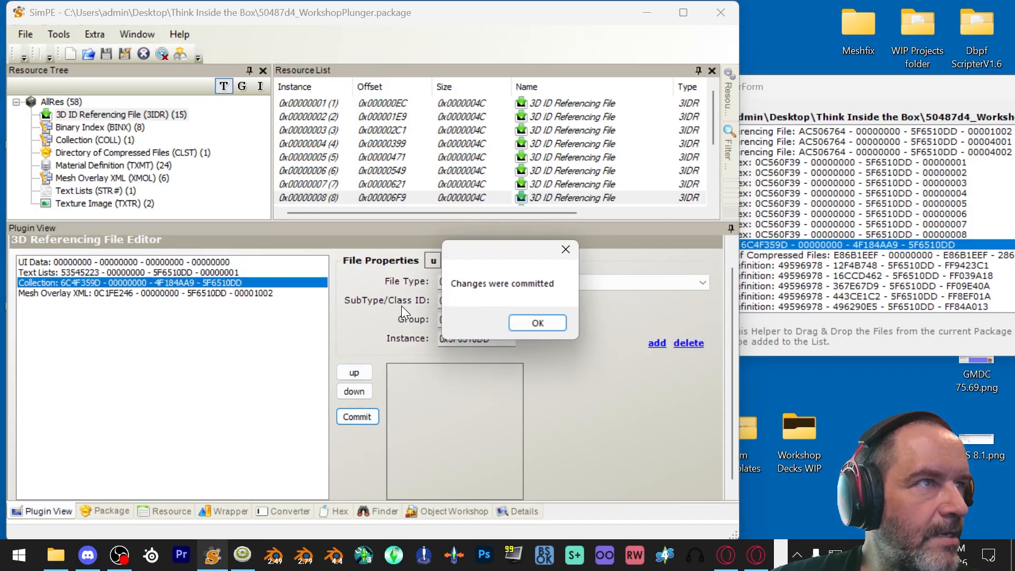
click(538, 323)
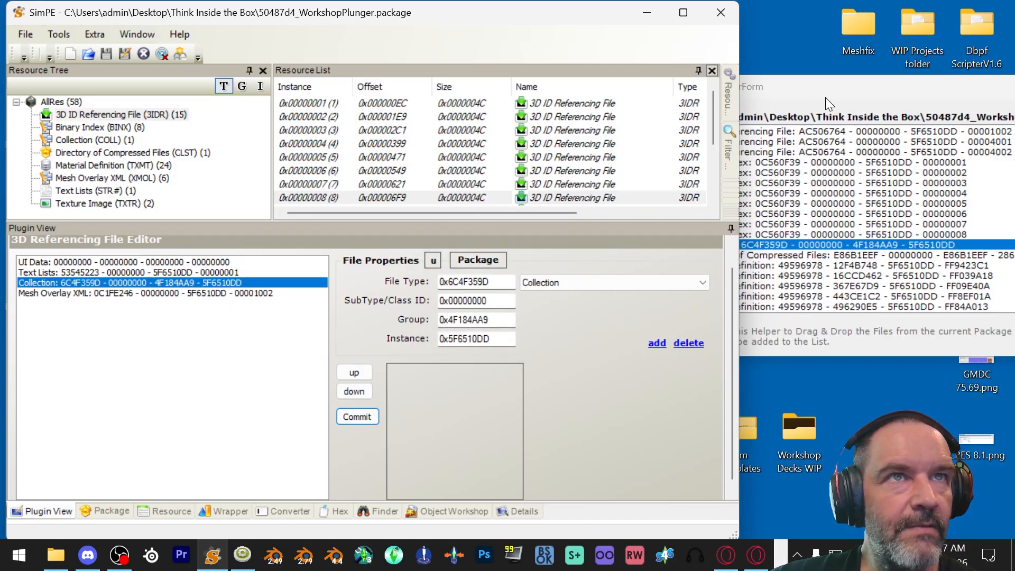
Close the package file selector and maximize the package editor window
drag(826, 87, 665, 123)
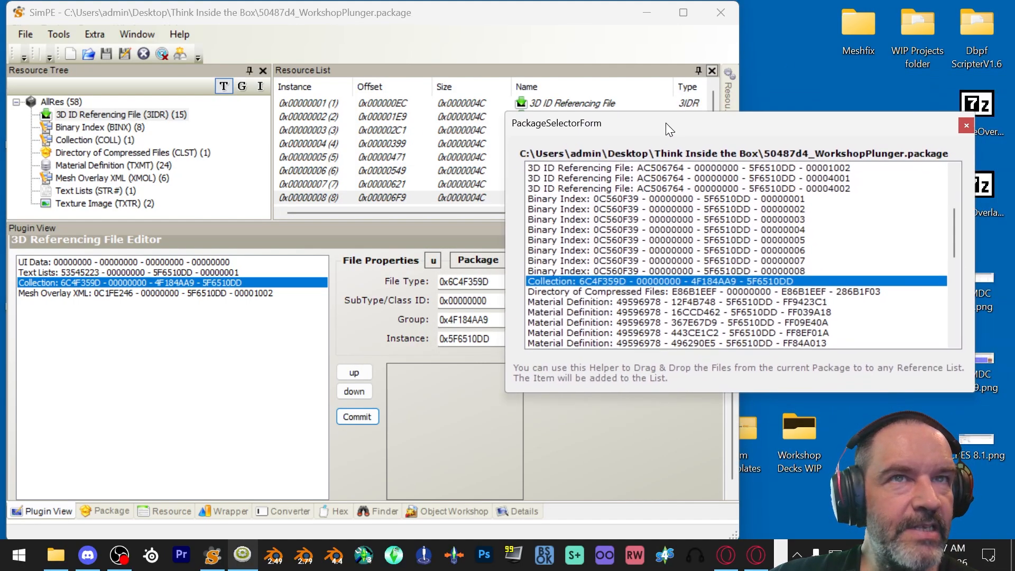
click(966, 125)
click(683, 12)
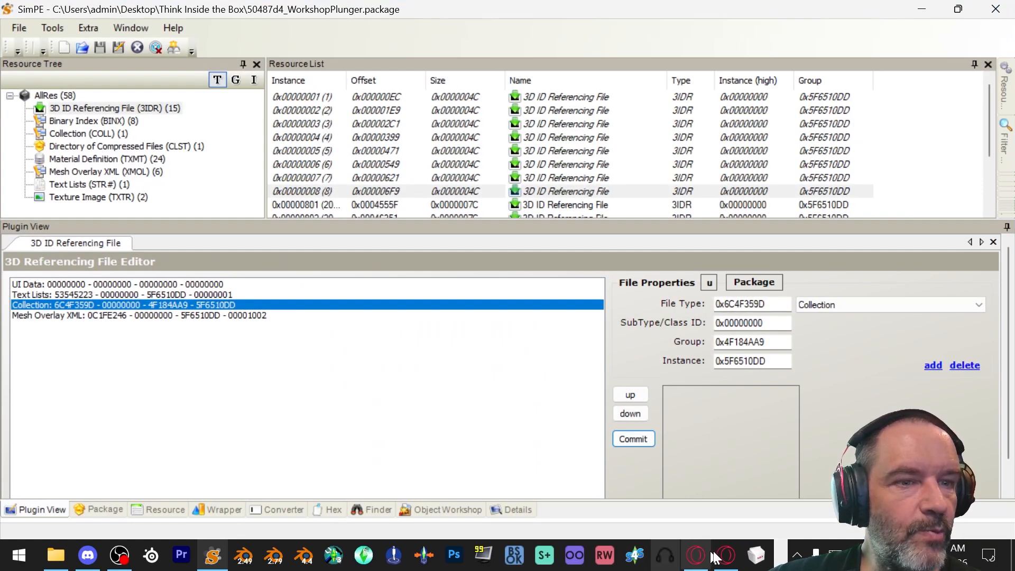
Switch to Notepad and bring the quick copy notes for Jewelry fully into view
click(781, 562)
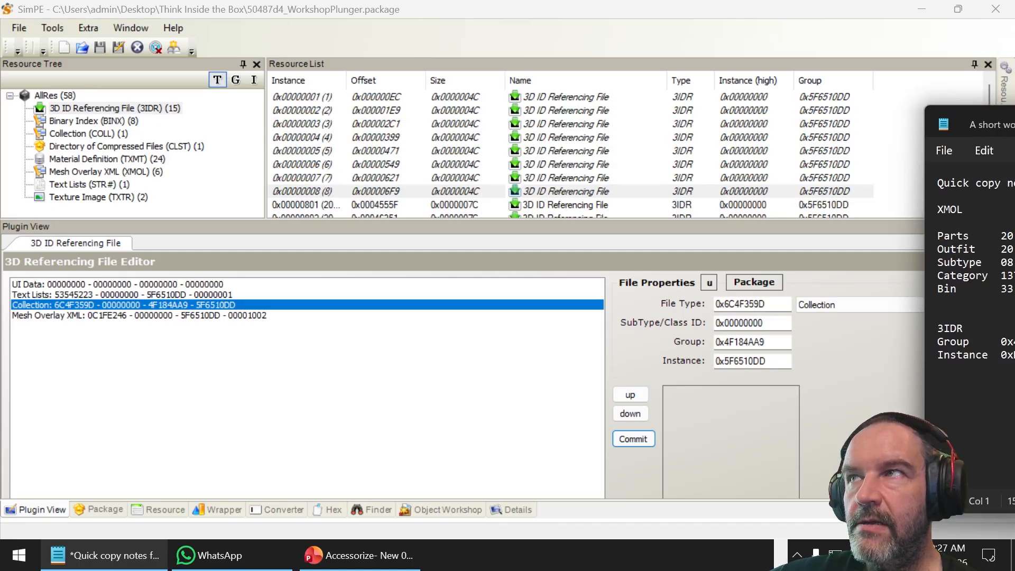
drag(1014, 108, 928, 68)
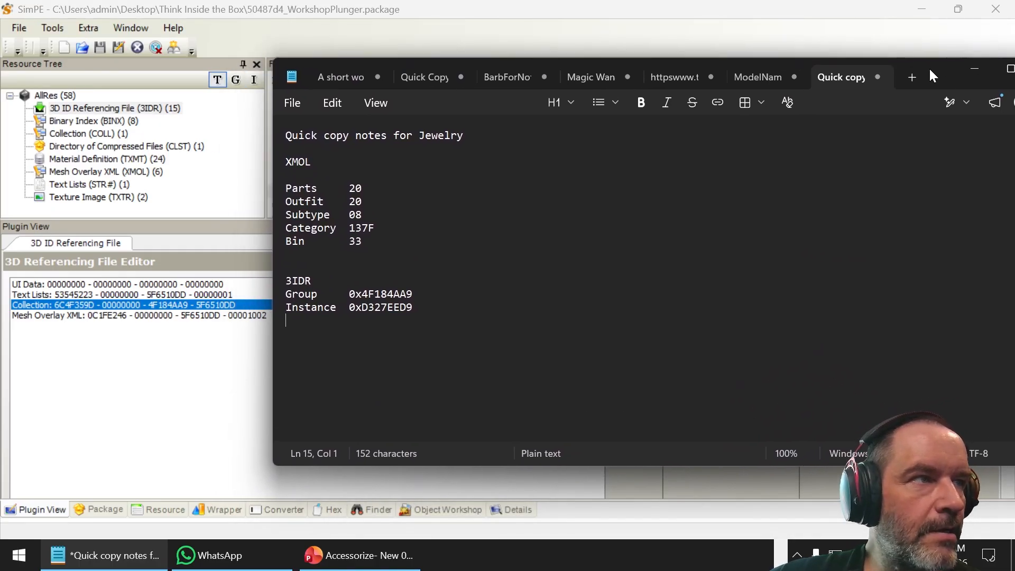
Replace the jewelry notes with the line "Plunger 0x5F65 10DD" and move the Notepad window aside
drag(483, 356, 3, 128)
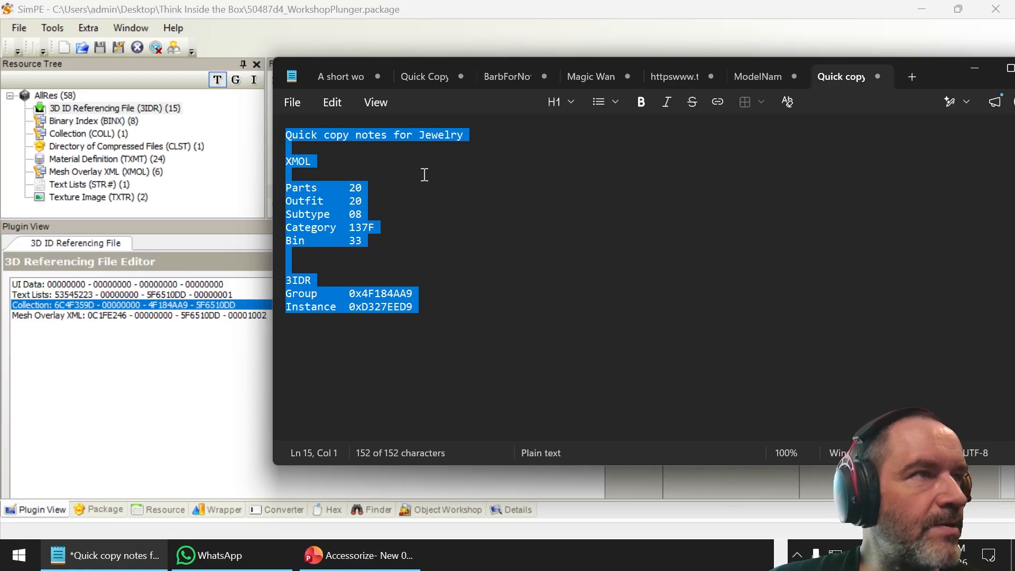
text(0x5F6510DD)
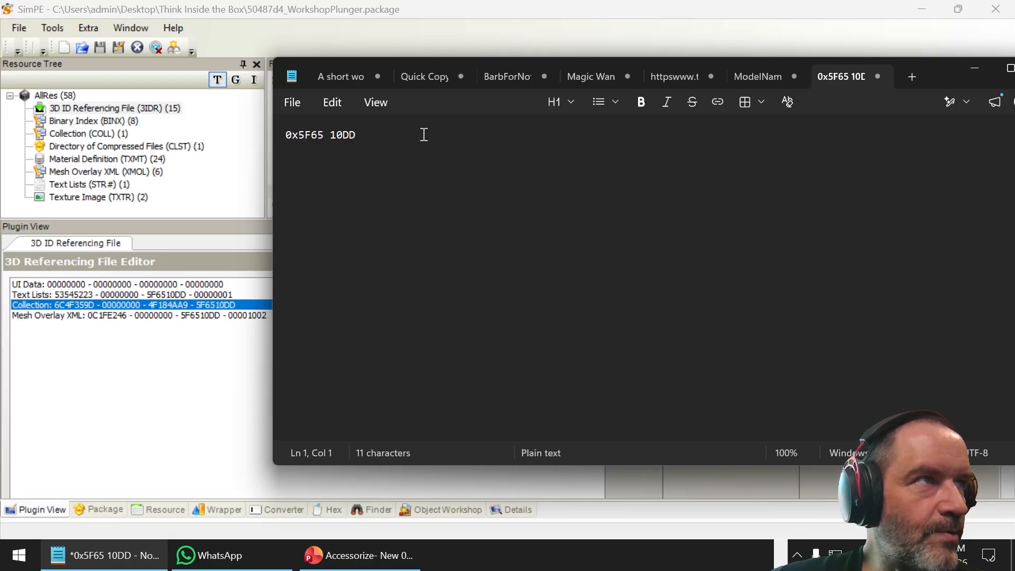
text(Plunger)
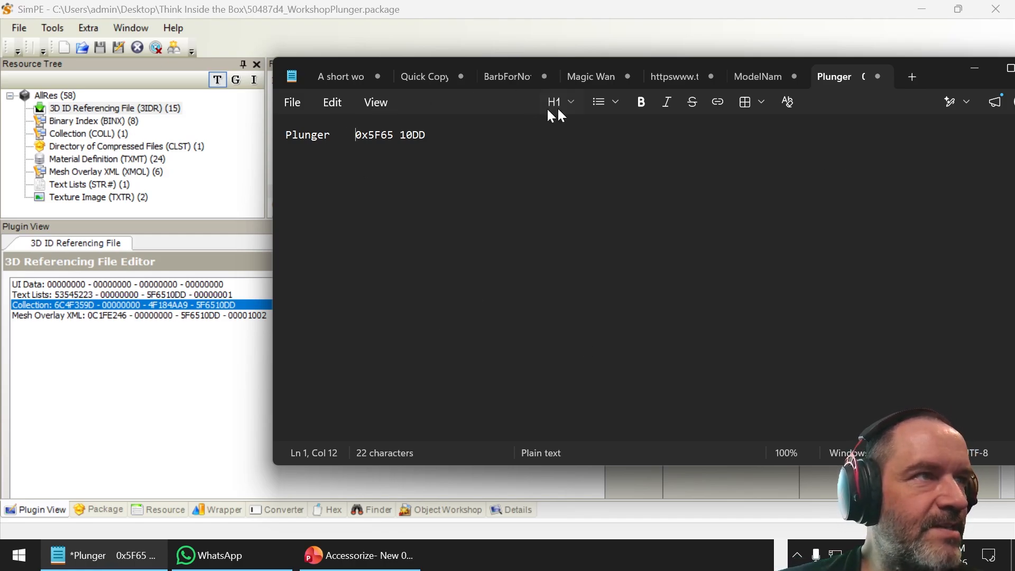
drag(938, 71, 1014, 97)
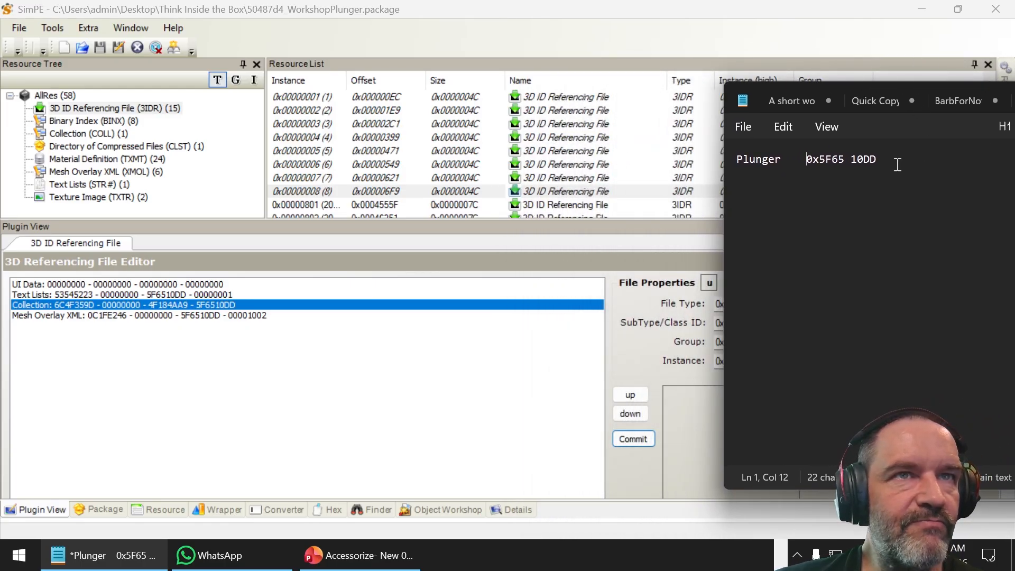
Switch to SimPE, save the WorkshopPlunger package, and open the 3D ID Referencing File with instance 0x5F6510DD
click(568, 2)
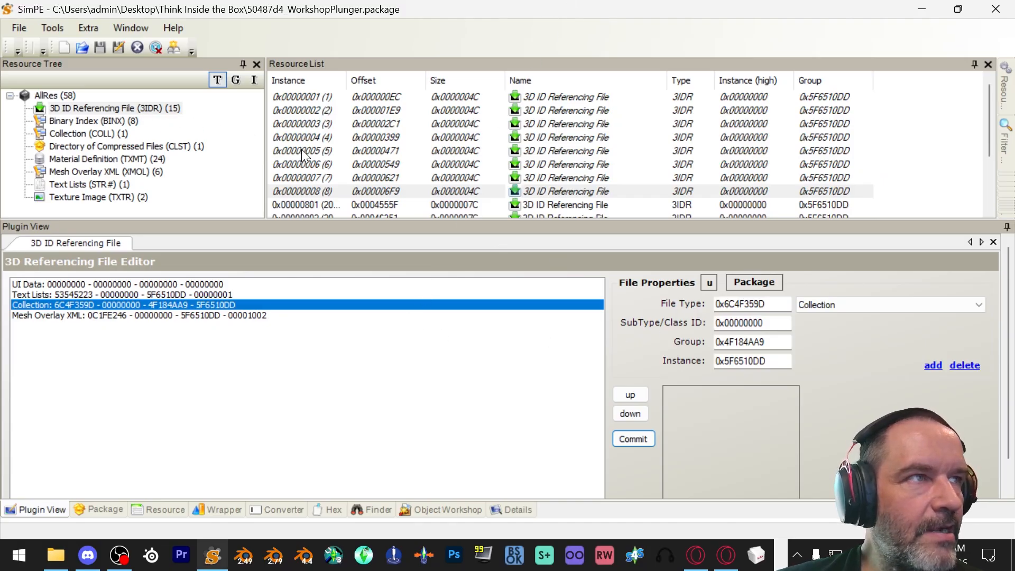
click(19, 27)
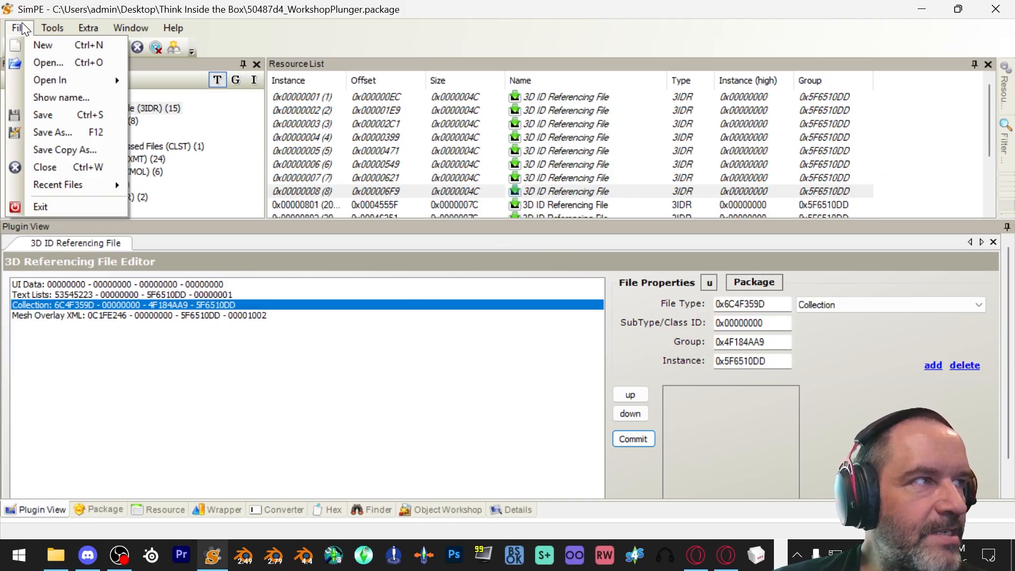
click(56, 113)
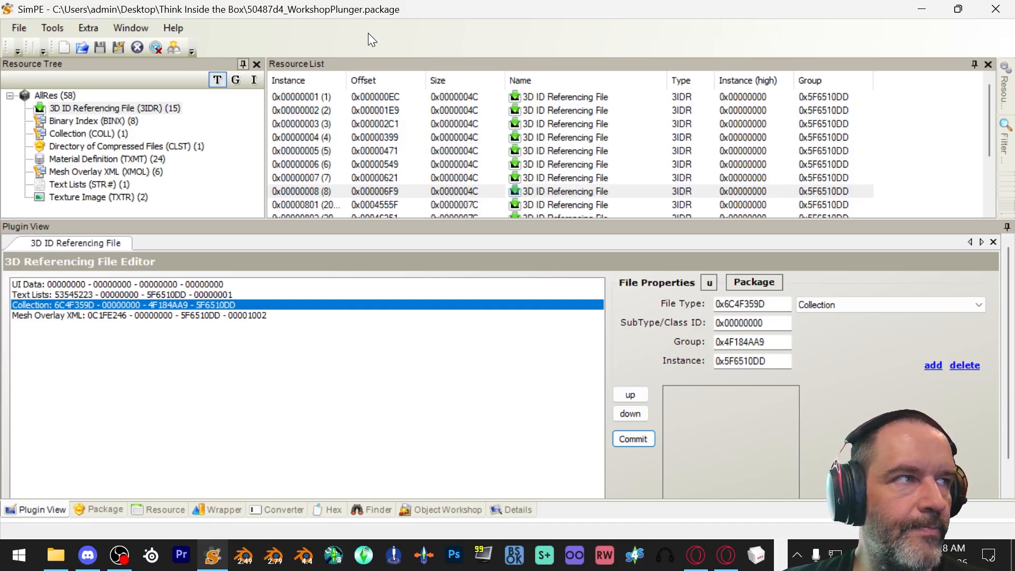
scroll(449, 158, down, 2)
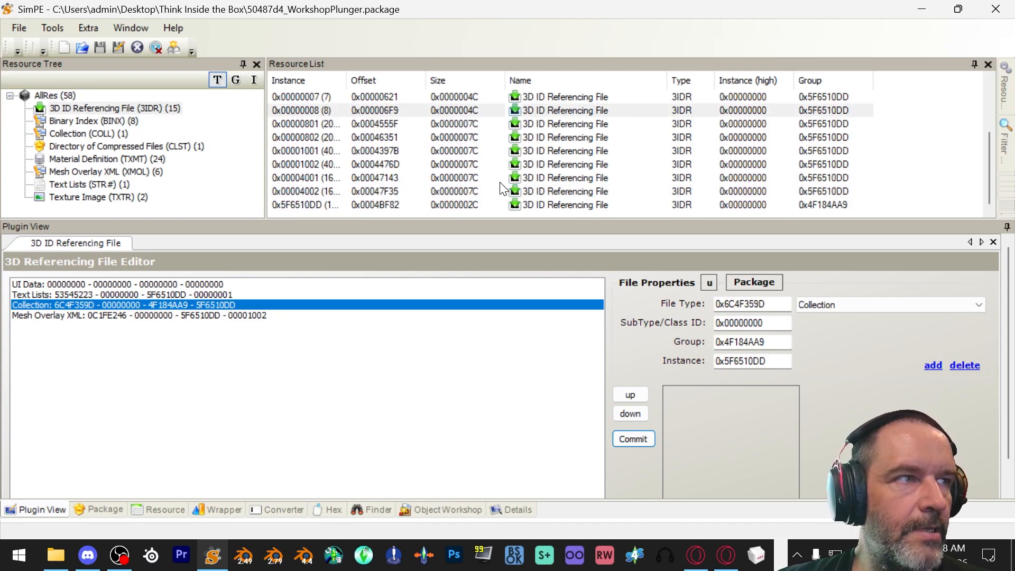
click(449, 204)
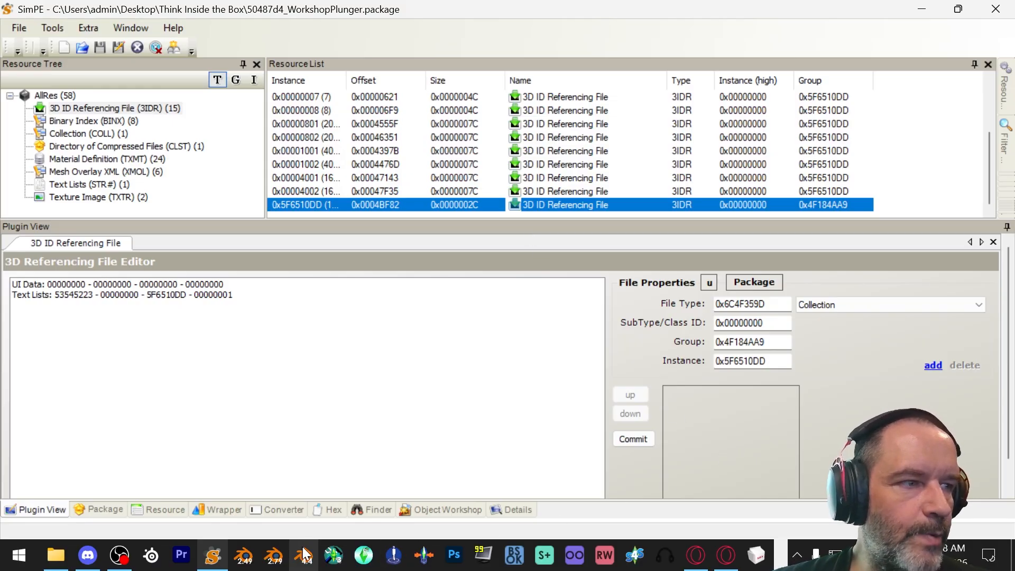
Switch to Discord, maximize its window, and open the workshop-resource-posts channel
click(89, 560)
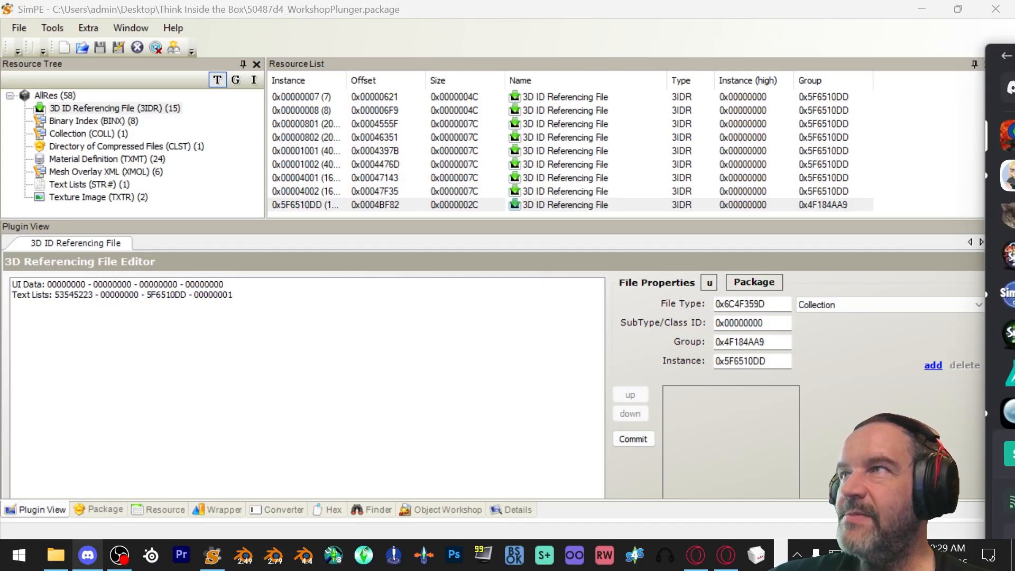
drag(1014, 55, 542, 32)
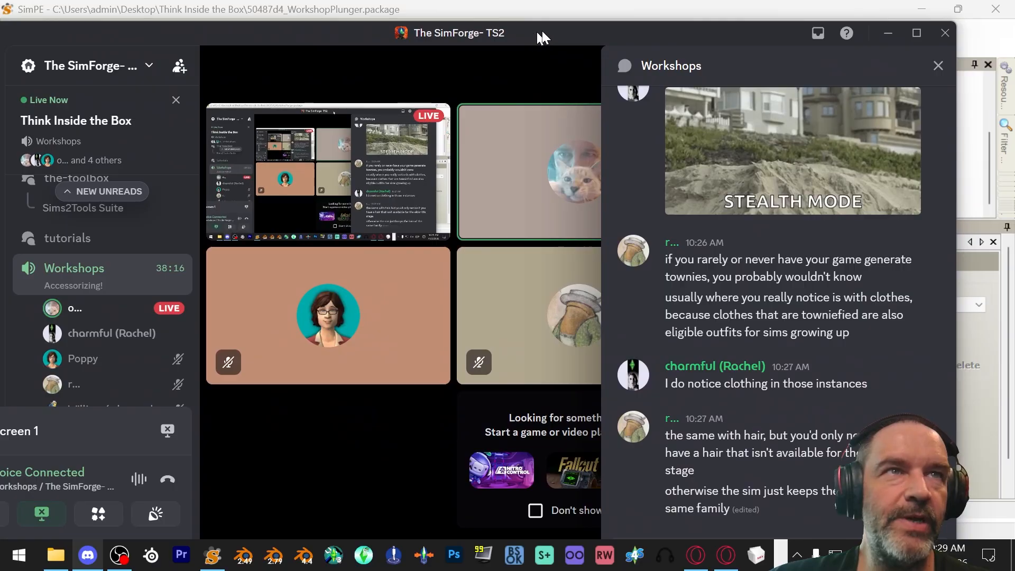
click(916, 32)
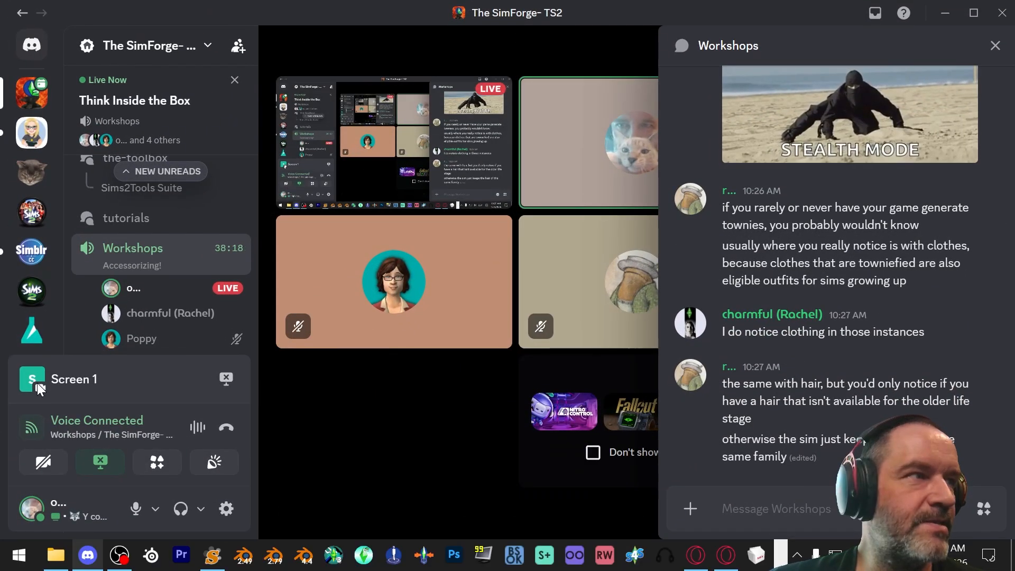
scroll(154, 275, down, 10)
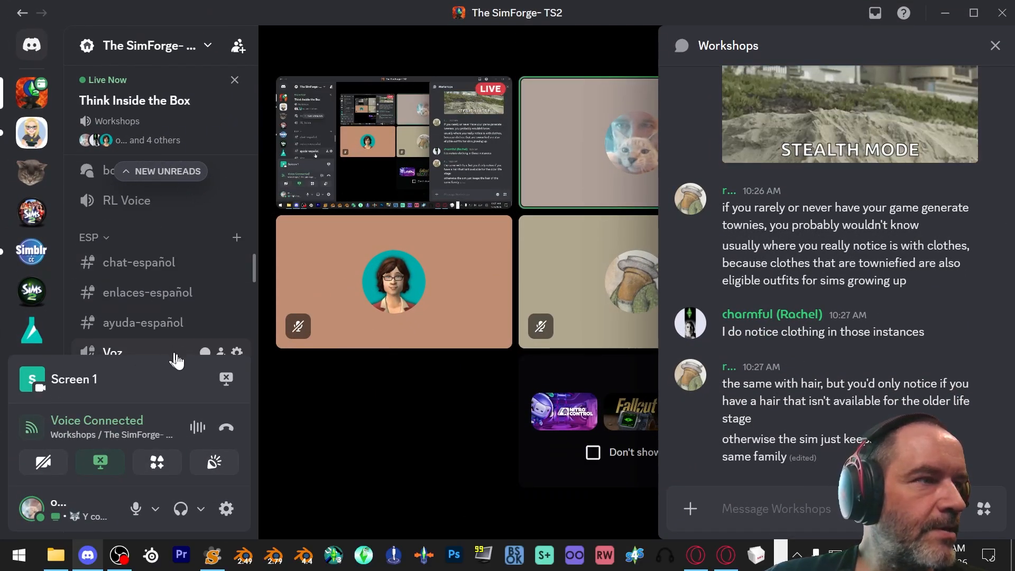
scroll(196, 256, up, 6)
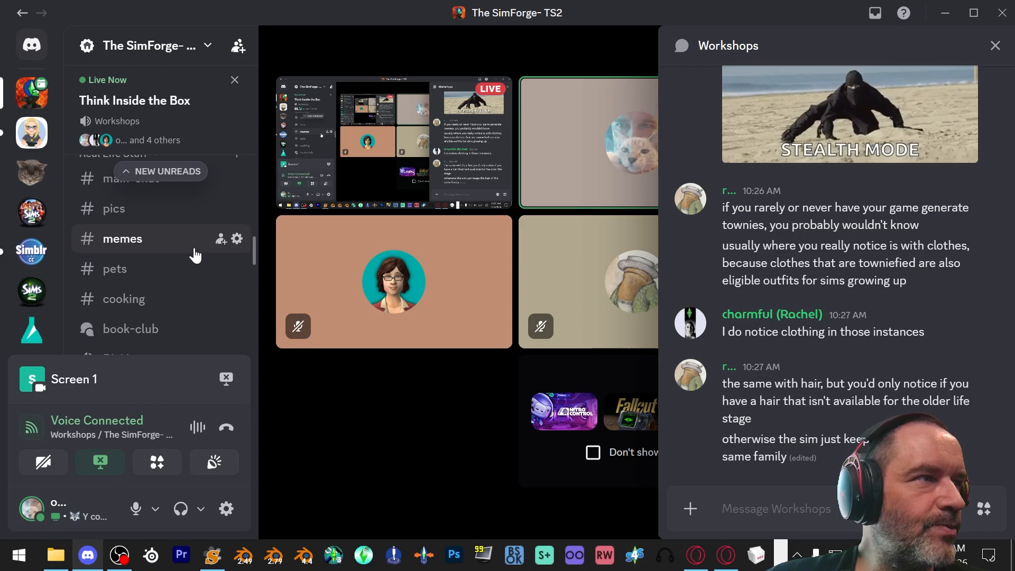
scroll(196, 259, down, 2)
scroll(194, 258, down, 10)
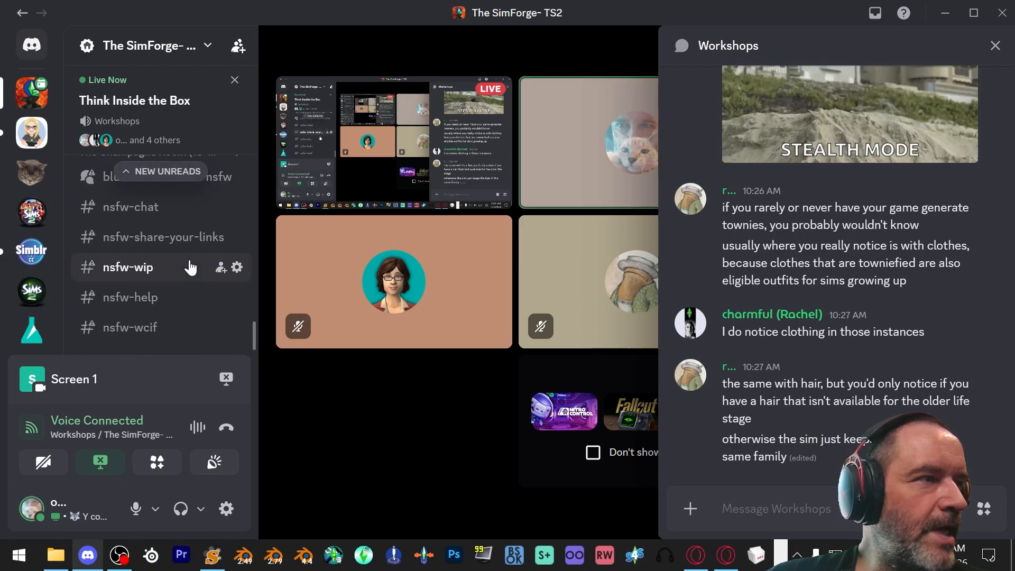
scroll(186, 273, up, 1)
scroll(184, 275, up, 6)
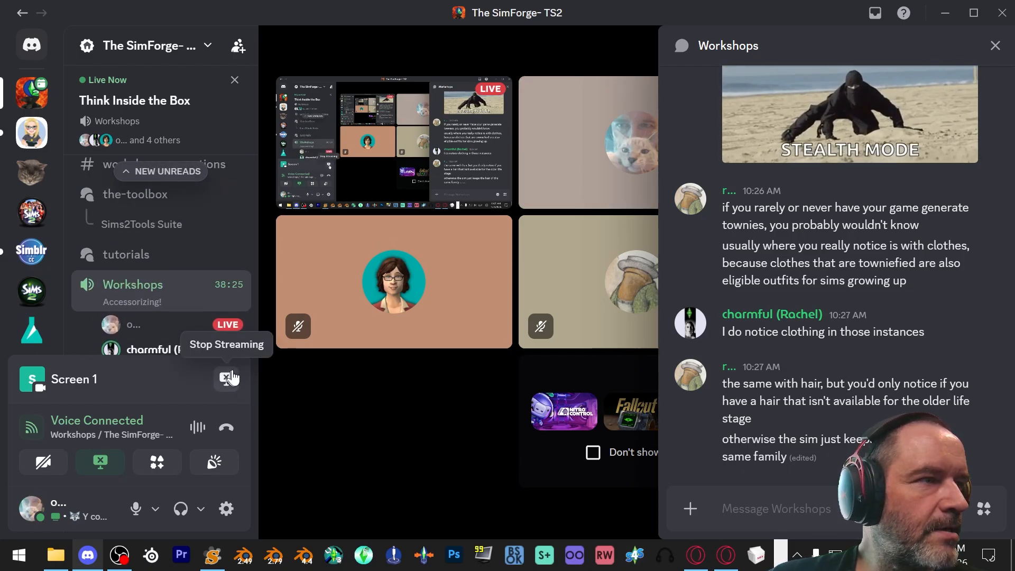
scroll(188, 249, up, 7)
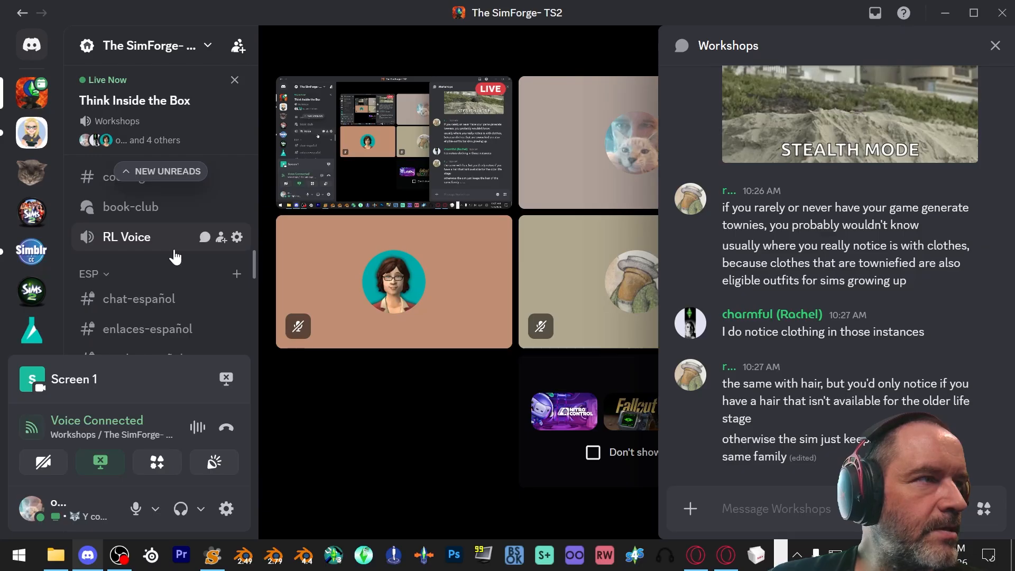
scroll(188, 264, down, 5)
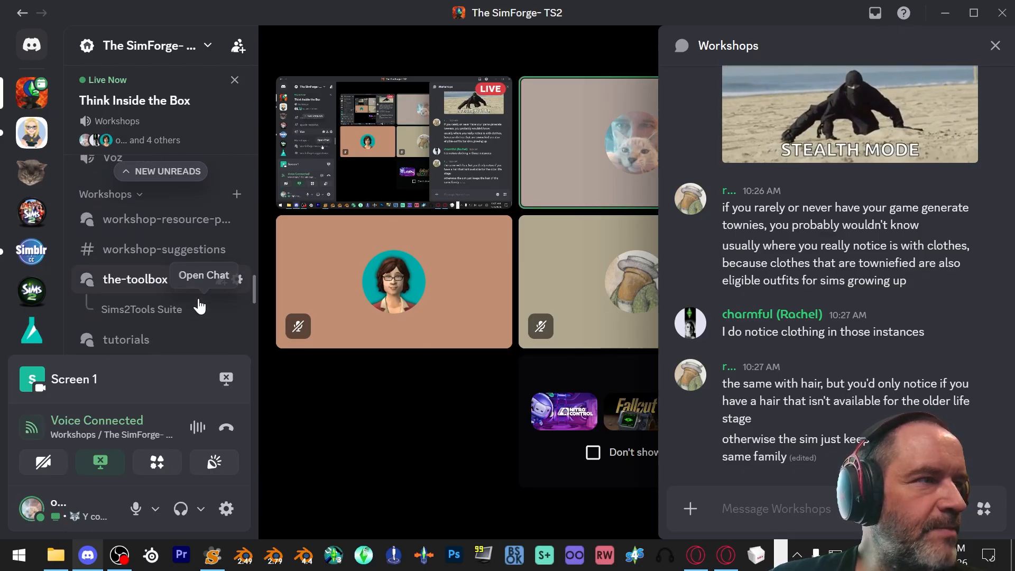
scroll(150, 263, up, 3)
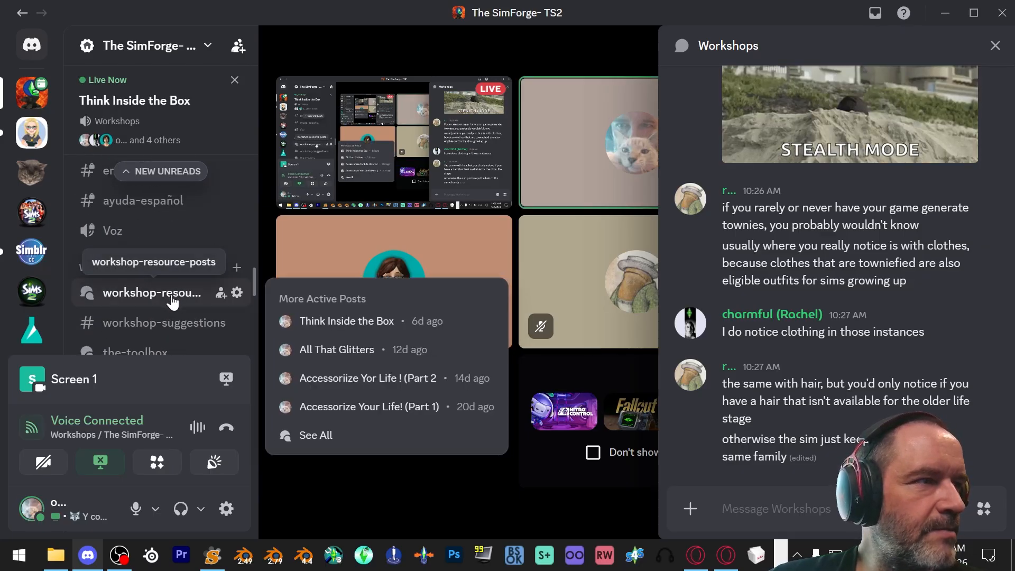
click(169, 296)
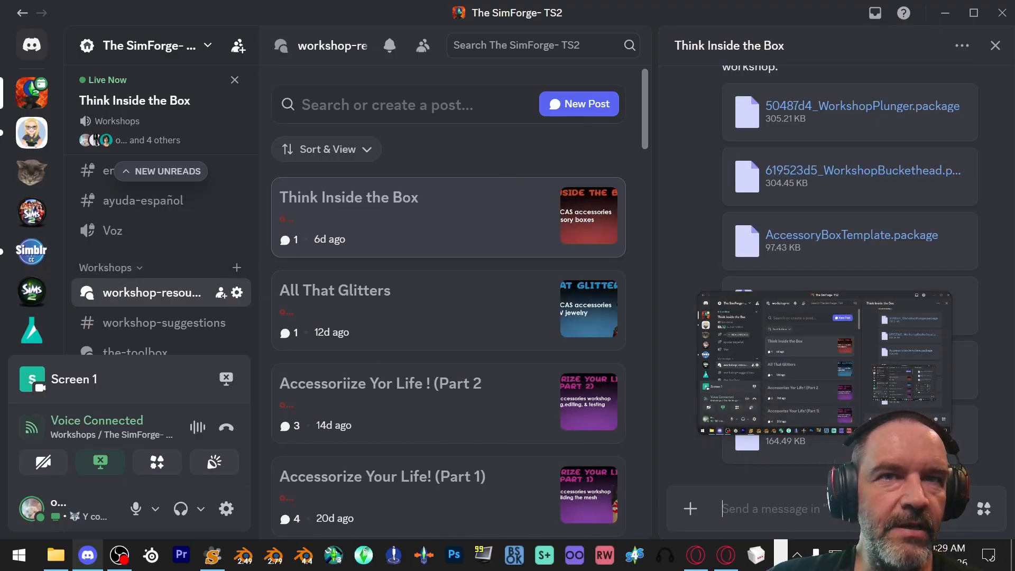
Review the files attached to the Think Inside the Box post, moving the stream preview away from CollectionResources.zip
scroll(1013, 319, up, 1)
scroll(1012, 320, up, 4)
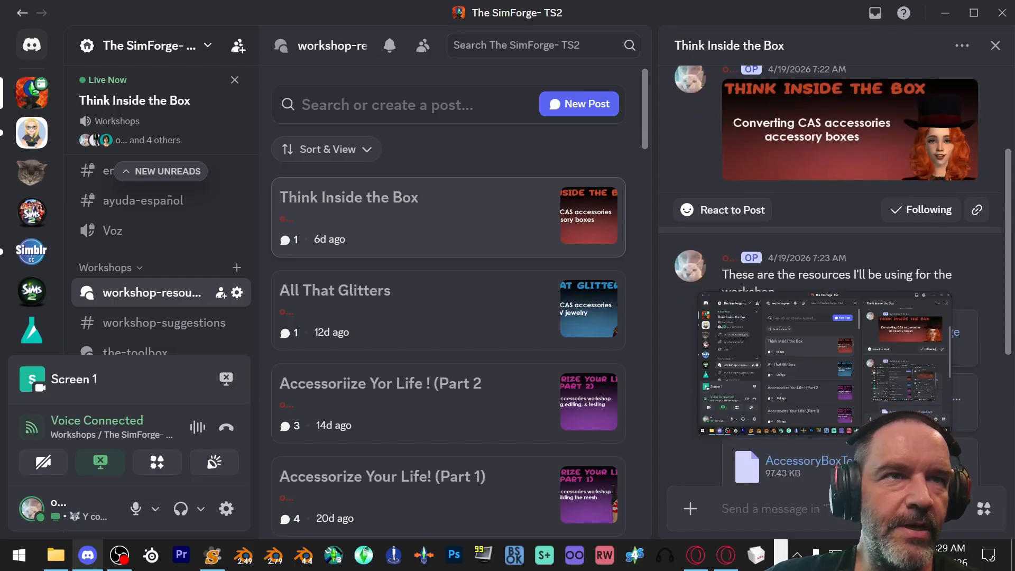
scroll(1002, 338, down, 3)
scroll(1003, 338, down, 2)
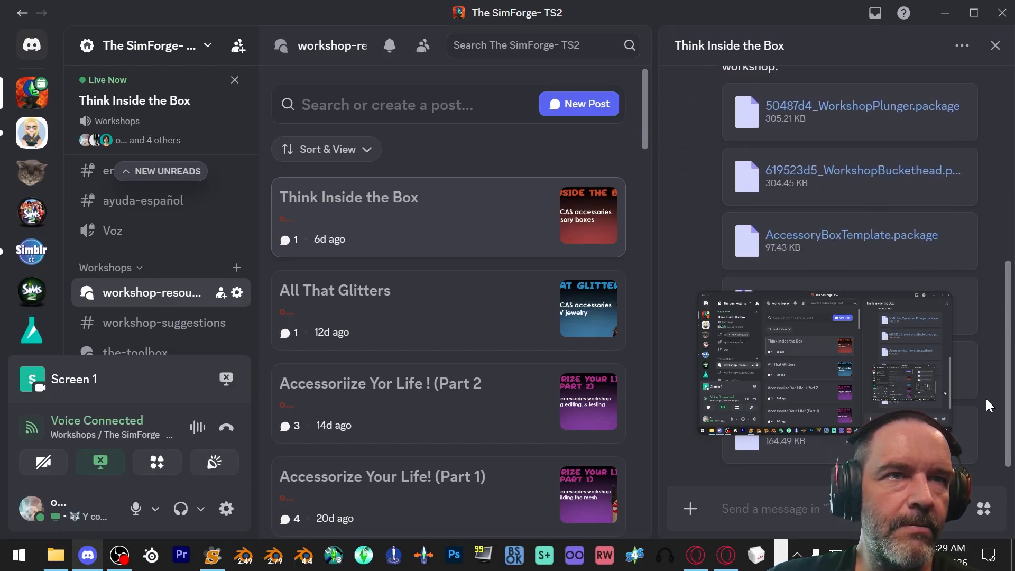
mouse_move(912, 307)
drag(850, 303, 652, 407)
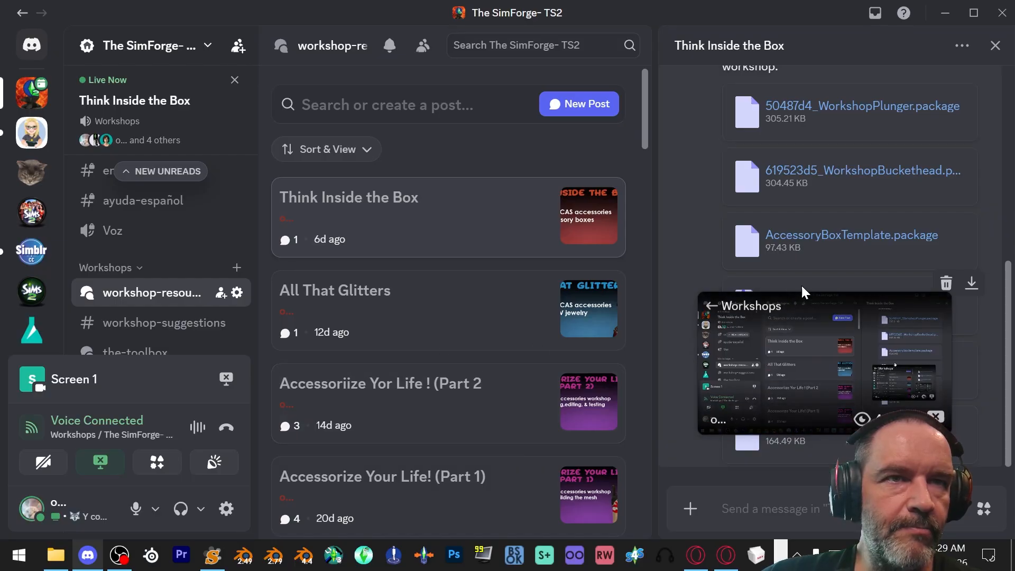
drag(721, 302, 69, 311)
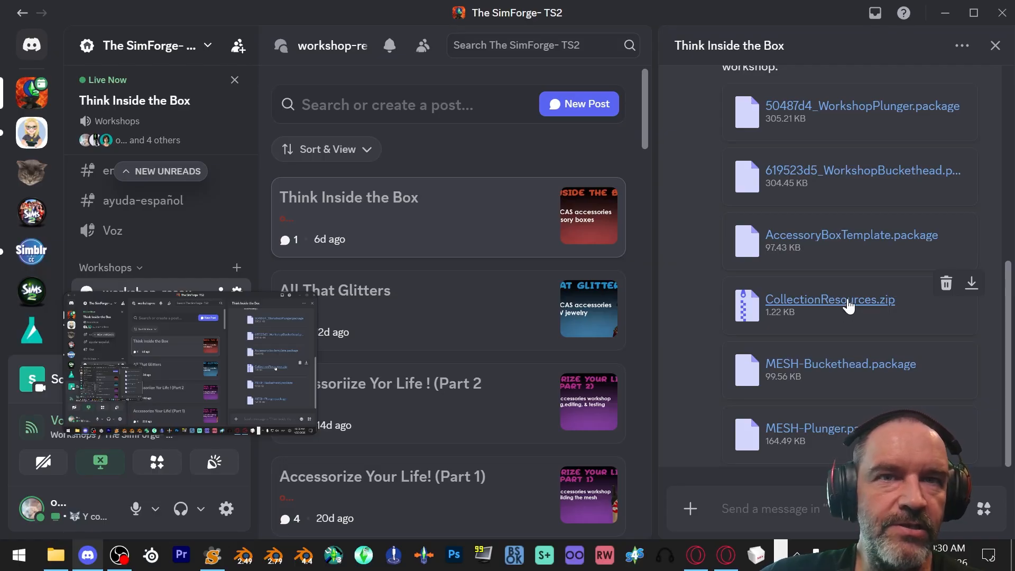
mouse_move(295, 335)
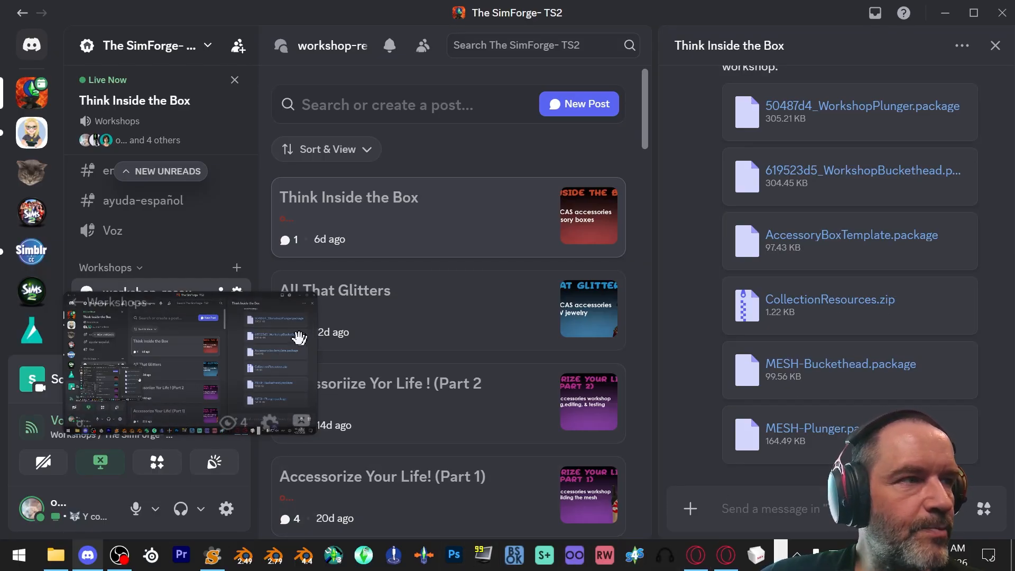
drag(190, 302, 444, 340)
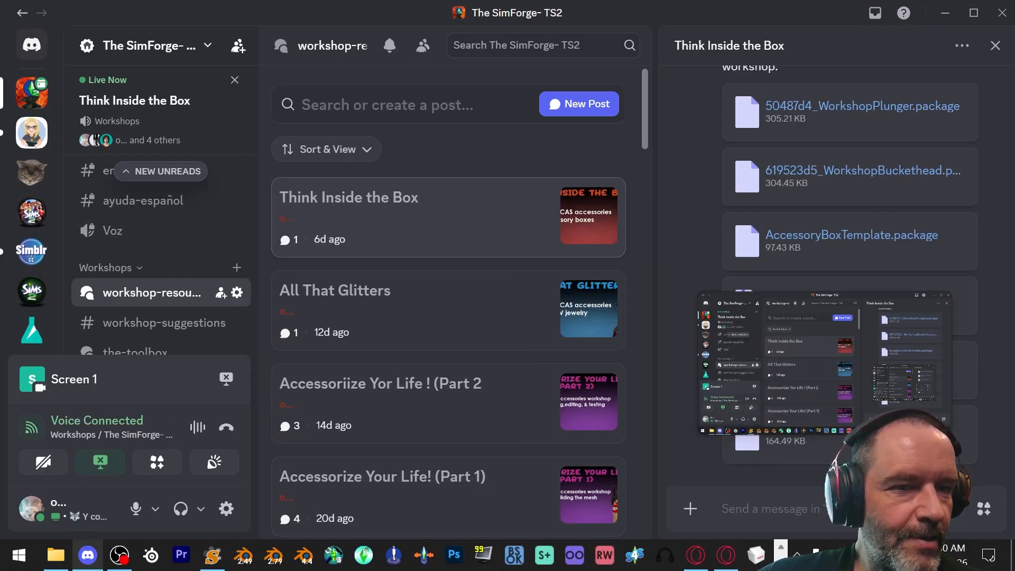
Switch back to SimPE and open 619523d5_WorkshopBuckethead.package from the Think Inside the Box folder
click(781, 562)
click(780, 550)
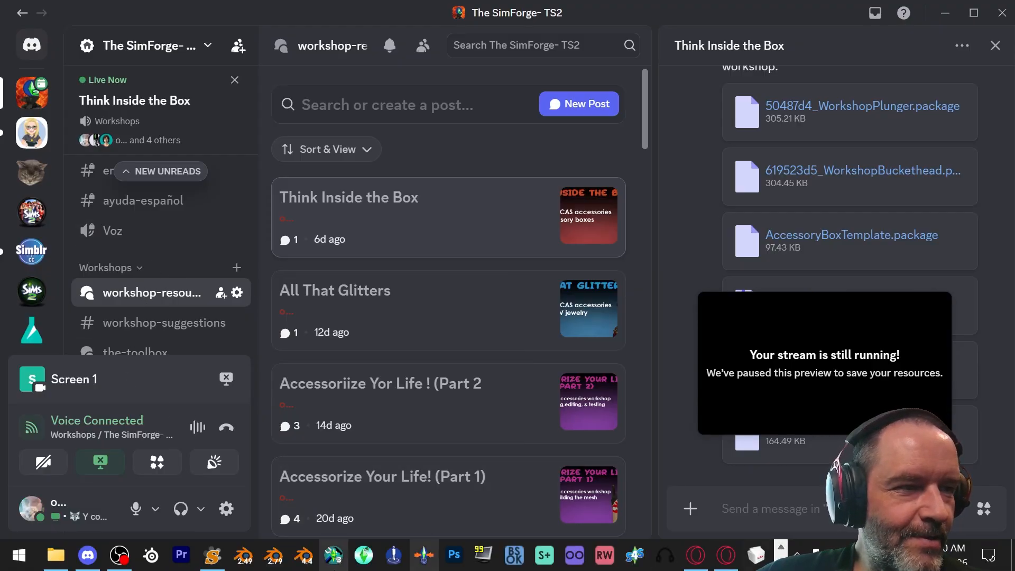
click(213, 555)
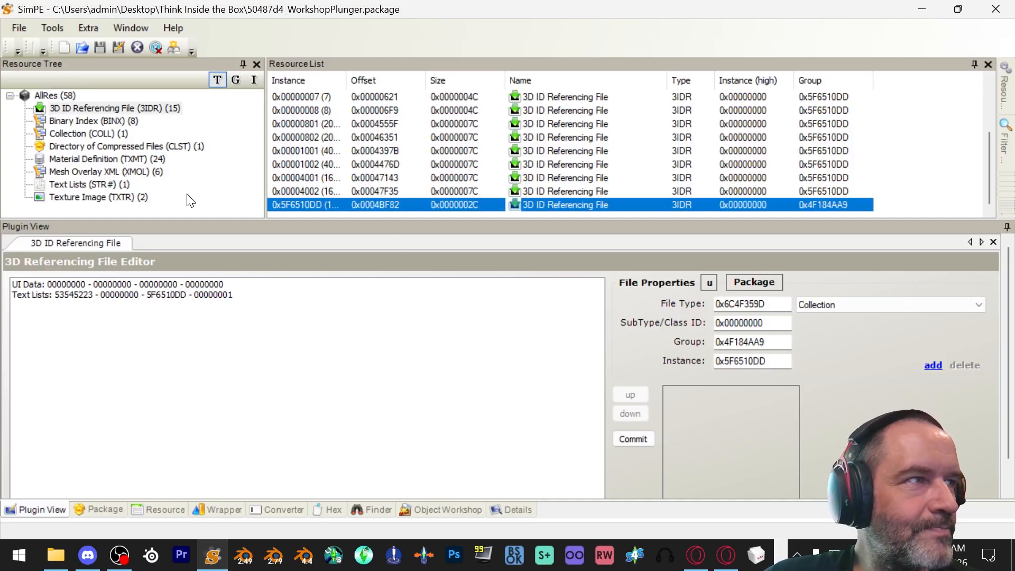
click(28, 31)
click(46, 64)
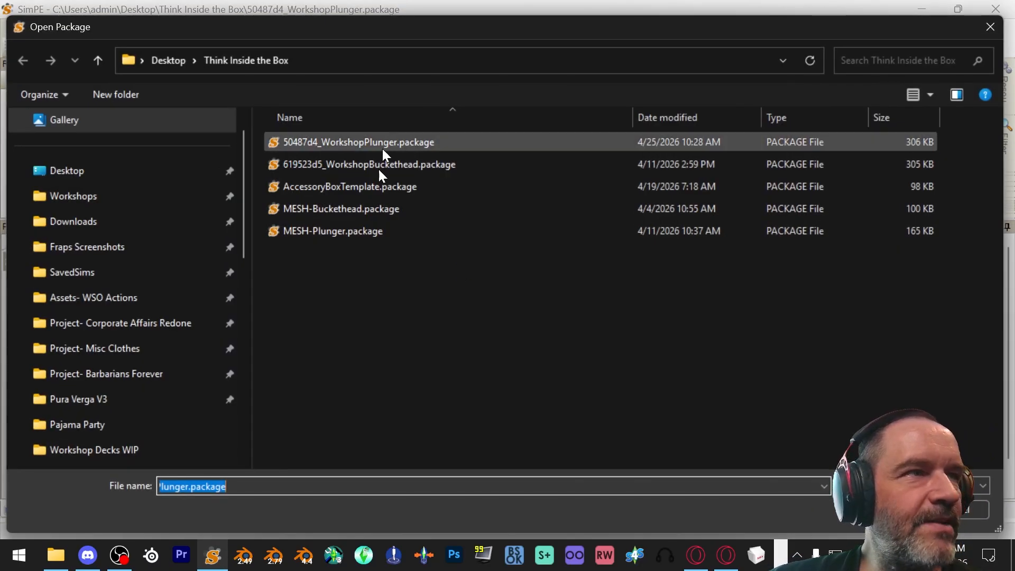
double_click(455, 163)
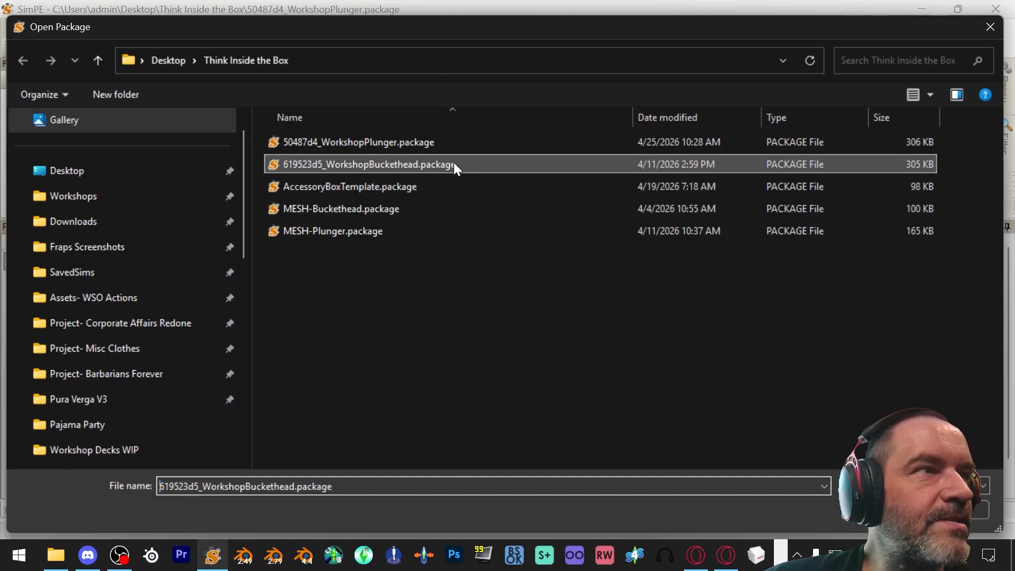
Set the flags to 1 in the first Mesh Overlay XML resource, 0x00000801, and commit
click(106, 159)
click(560, 98)
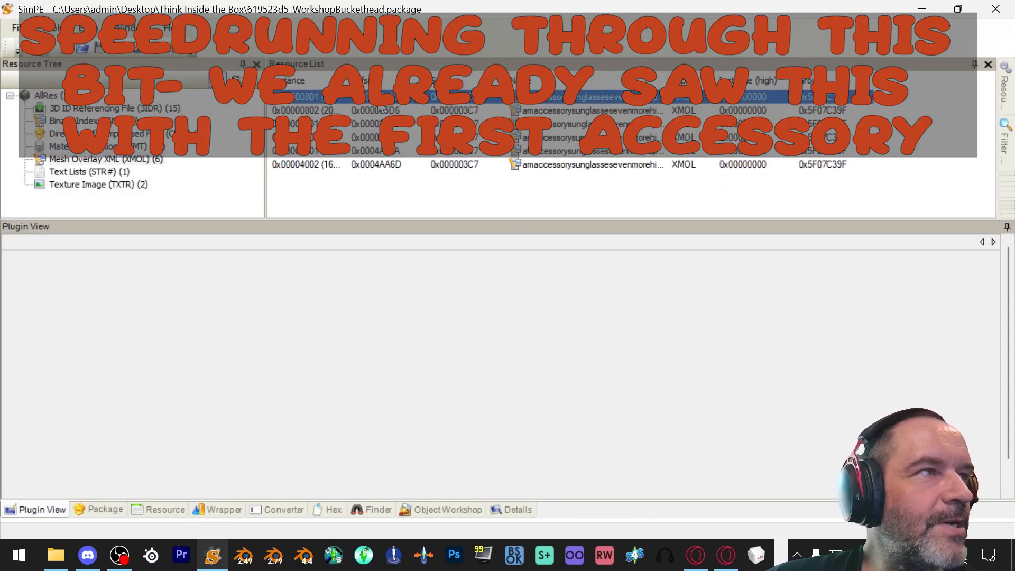
click(158, 365)
click(159, 345)
text(1)
double_click(750, 380)
drag(778, 379, 771, 380)
click(958, 488)
click(550, 319)
Apply the same flags value of 1 to the second and third Mesh Overlay XML resources, committing the change
click(568, 110)
click(159, 345)
text(1)
click(958, 488)
click(550, 322)
click(568, 123)
click(558, 324)
Apply the flags value of 1 to the fourth and fifth Mesh Overlay XML resources, committing the change
click(568, 137)
click(159, 345)
text(1)
click(958, 488)
click(550, 325)
click(568, 150)
click(554, 325)
Set the flags to 1 in Mesh Overlay XML 0x00004002, commit, and save the Buckethead package
click(568, 164)
click(161, 345)
text(1)
click(958, 488)
click(542, 324)
click(98, 48)
Add the Collection resource files, including the Collection and its 3D ID Referencing File, to the Buckethead package
click(161, 509)
click(511, 165)
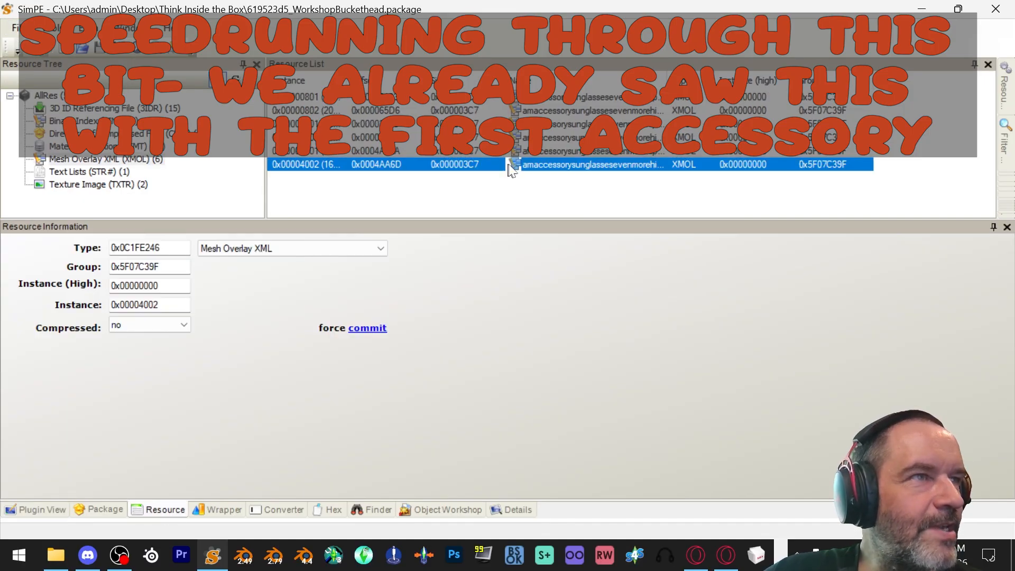
right_click(458, 160)
click(518, 185)
drag(559, 245, 275, 158)
click(880, 510)
Copy the package's group value from a Mesh Overlay XML resource and set the Collection's instance to 0x5F07C39F
click(110, 135)
click(126, 198)
click(126, 172)
click(322, 111)
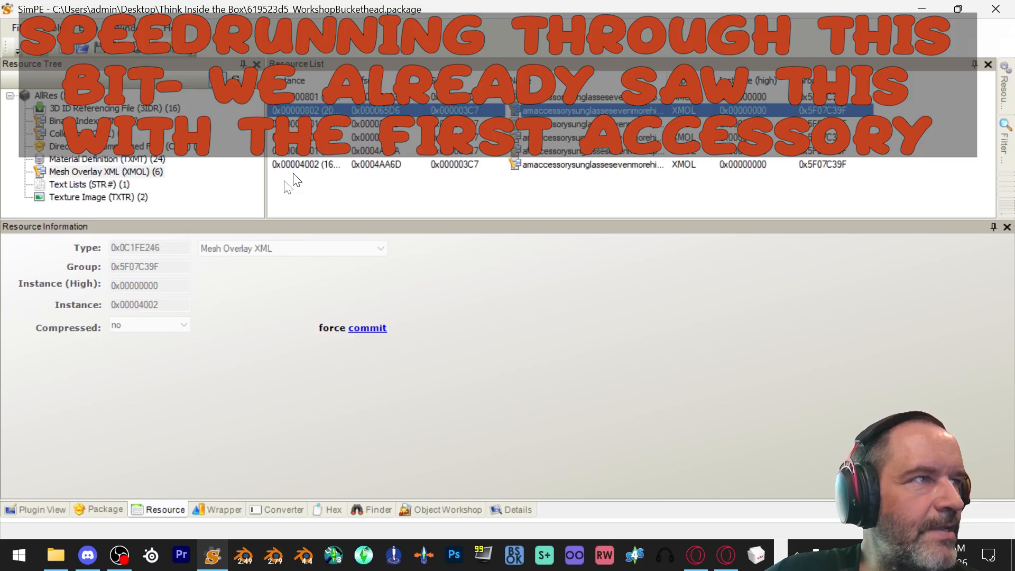
drag(168, 266, 102, 267)
key(ctrl+c)
click(110, 134)
click(307, 97)
drag(169, 305, 106, 303)
key(ctrl+v)
Set the instance of the added 3D ID Referencing File in group 0x4F184AA9 to 0x5F07C39F
click(114, 108)
scroll(310, 206, down, 3)
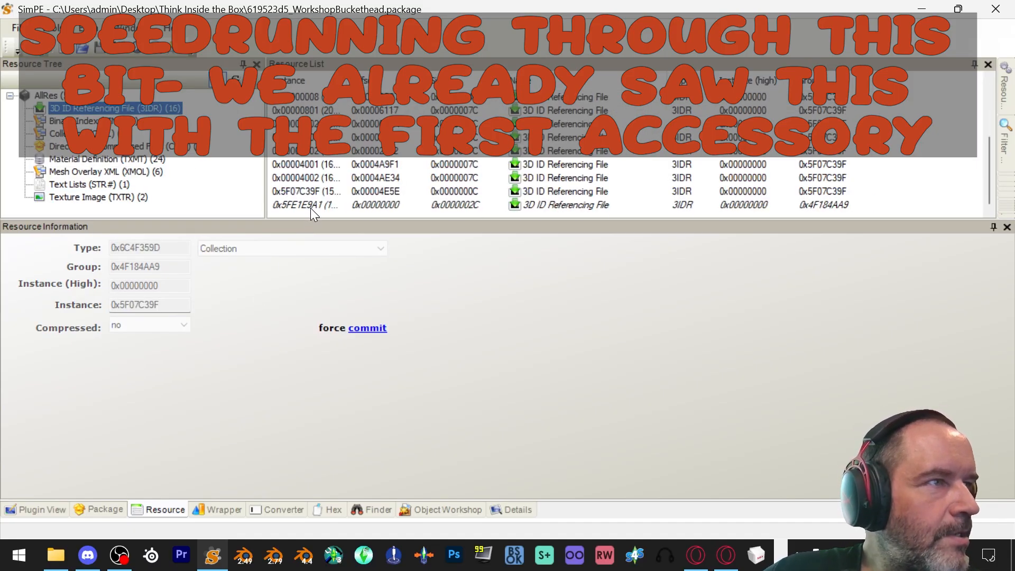
click(310, 205)
drag(169, 305, 3, 270)
key(ctrl+v)
Delete the package's original 0x5F07C39F 3D ID Referencing File and open the one in group 0x4F184AA9 for editing
click(351, 192)
key(Delete)
click(338, 205)
click(31, 511)
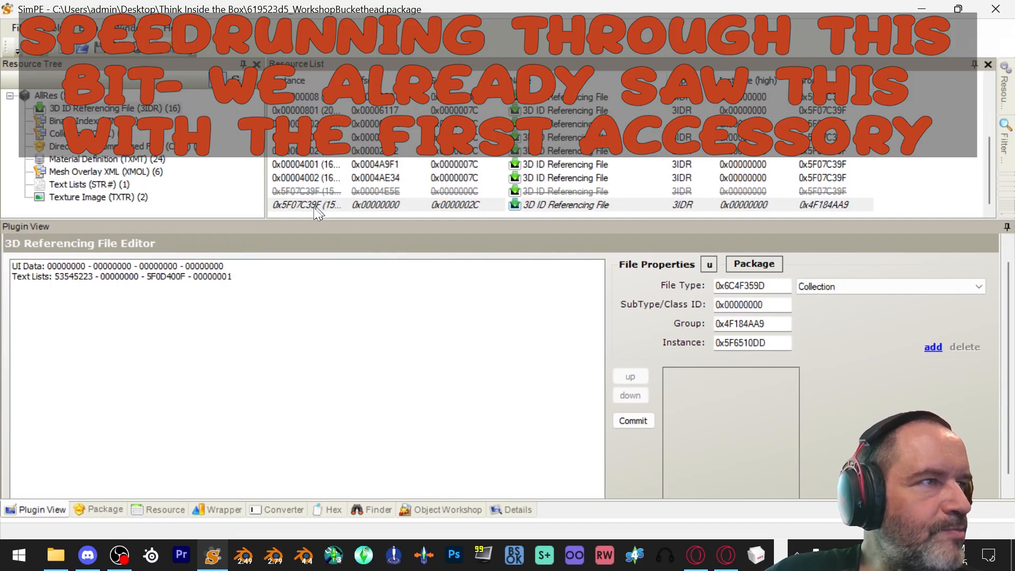
Set the group of the Text Lists reference in the Collection's 3D ID Referencing File to 0x5F07C39F, commit it, and save the package
click(95, 274)
drag(767, 321, 698, 379)
key(ctrl+v)
click(633, 416)
click(542, 345)
click(19, 28)
click(38, 105)
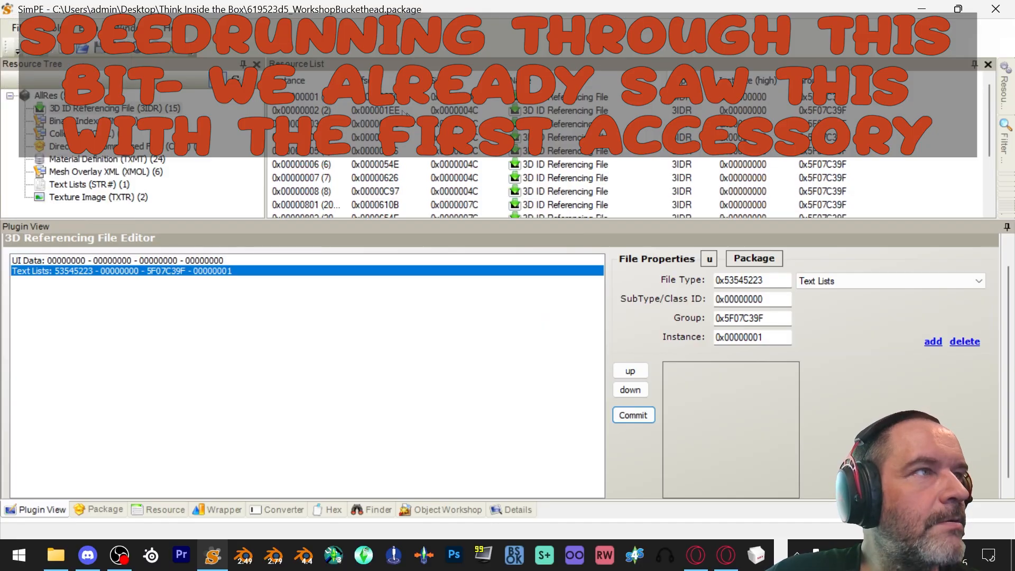
In 3D ID Referencing File 0x00000001, replace the 0x0FFEFEFE Collection reference with the package's Collection, placed above the Mesh Overlay XML, and commit
click(310, 98)
click(960, 9)
click(478, 259)
drag(254, 119, 811, 100)
scroll(779, 247, down, 7)
drag(779, 167, 200, 291)
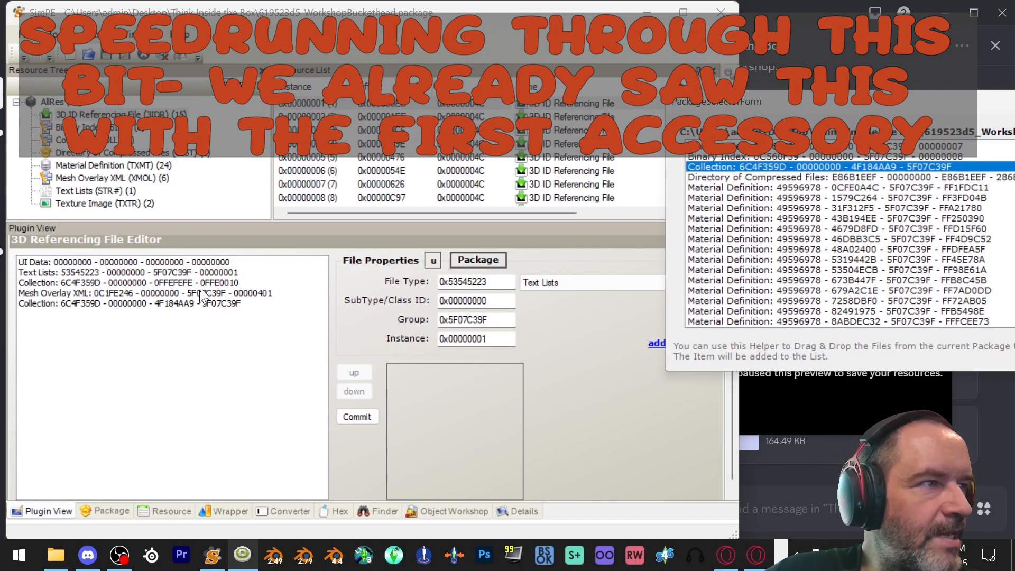
click(169, 283)
click(688, 344)
click(170, 293)
click(355, 373)
click(356, 417)
click(535, 324)
In 3D ID Referencing File 0x00000002, swap the 0x0FFEFEFE Collection for the package's own, above the Mesh Overlay XML reference, and commit
click(309, 116)
drag(779, 167, 185, 303)
click(169, 283)
click(688, 343)
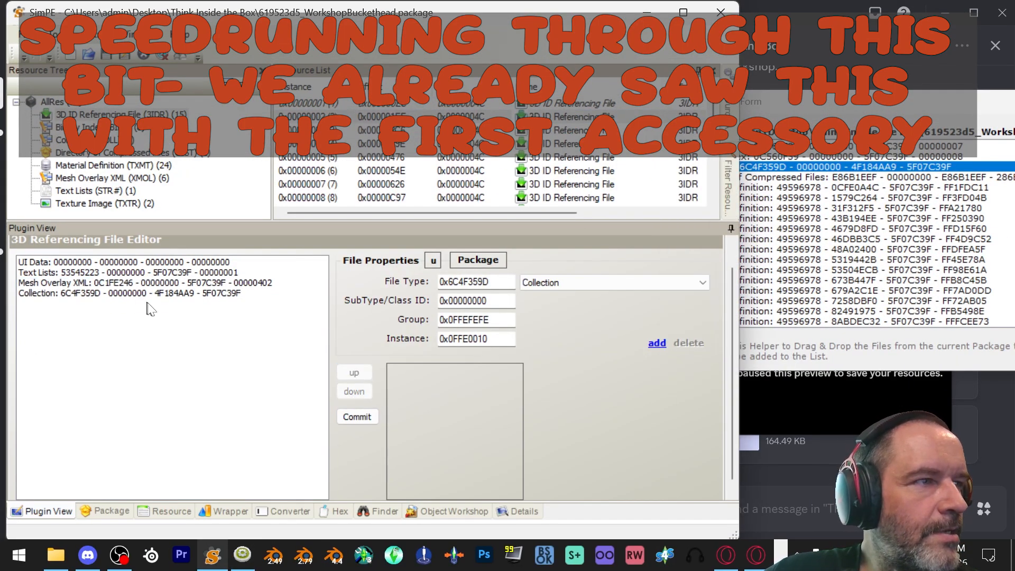
click(158, 294)
click(530, 326)
In 3D ID Referencing File 0x00000003, replace the old Collection reference with the 0x4F184AA9 Collection and move it above the Mesh Overlay XML
click(309, 130)
drag(780, 166, 217, 364)
click(169, 283)
click(689, 343)
click(211, 294)
click(354, 373)
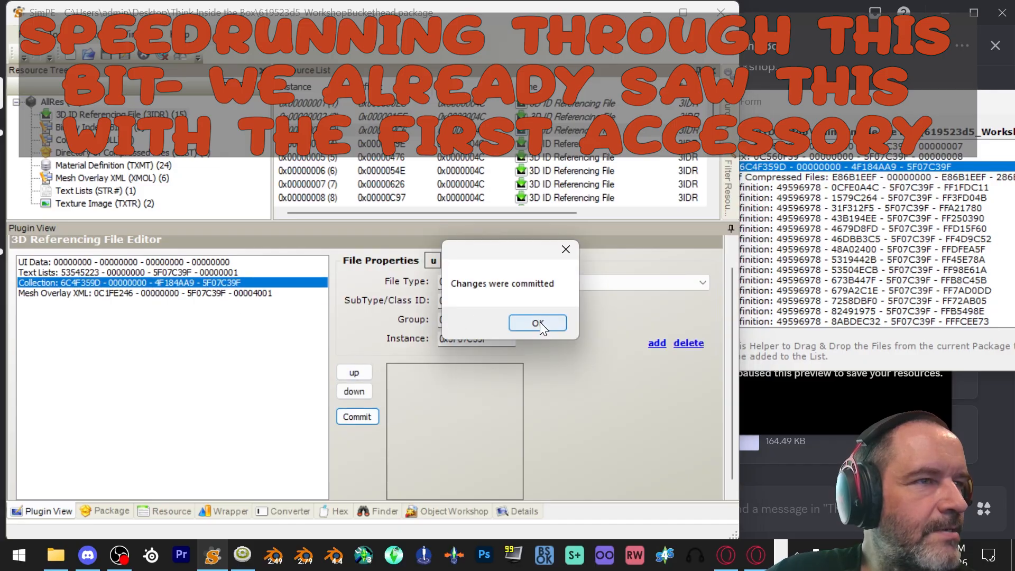
Replace the old Collection reference in 3D ID Referencing File 0x00000004 with the package's Collection in third place, and commit
drag(373, 262, 222, 339)
click(211, 283)
click(688, 344)
click(228, 293)
click(355, 373)
click(356, 417)
In 3D ID Referencing File 0x00000005, substitute the package's Collection for the 0x0FFEFEFE one, above the Mesh Overlay XML, and commit
click(310, 157)
drag(779, 167, 222, 338)
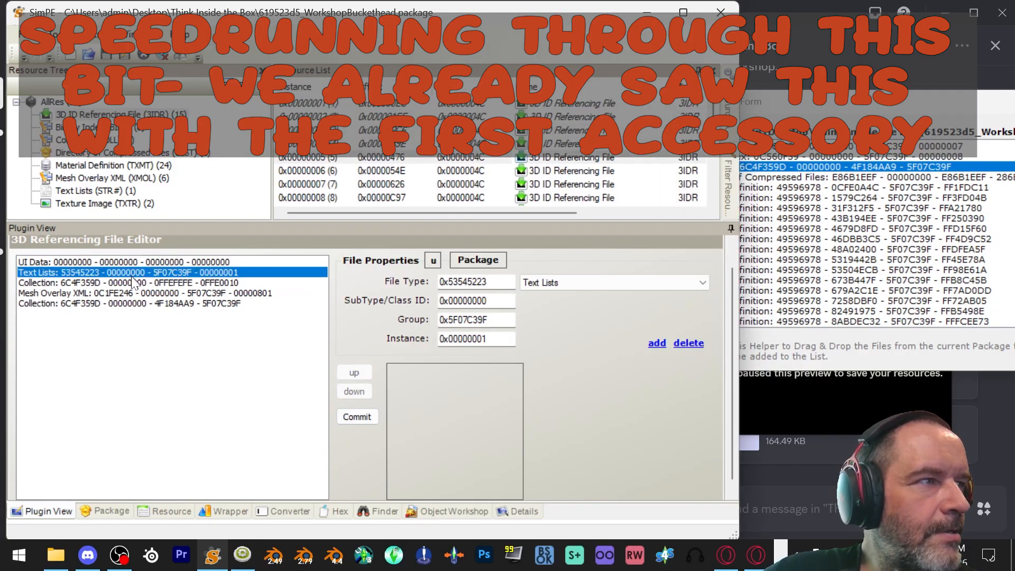
click(242, 294)
click(354, 373)
click(357, 417)
click(555, 324)
Replace the 0x0FFEFEFE Collection reference in 3D ID Referencing File 0x00000006 with the package's Collection and commit the change
click(310, 170)
drag(779, 166, 222, 338)
click(211, 283)
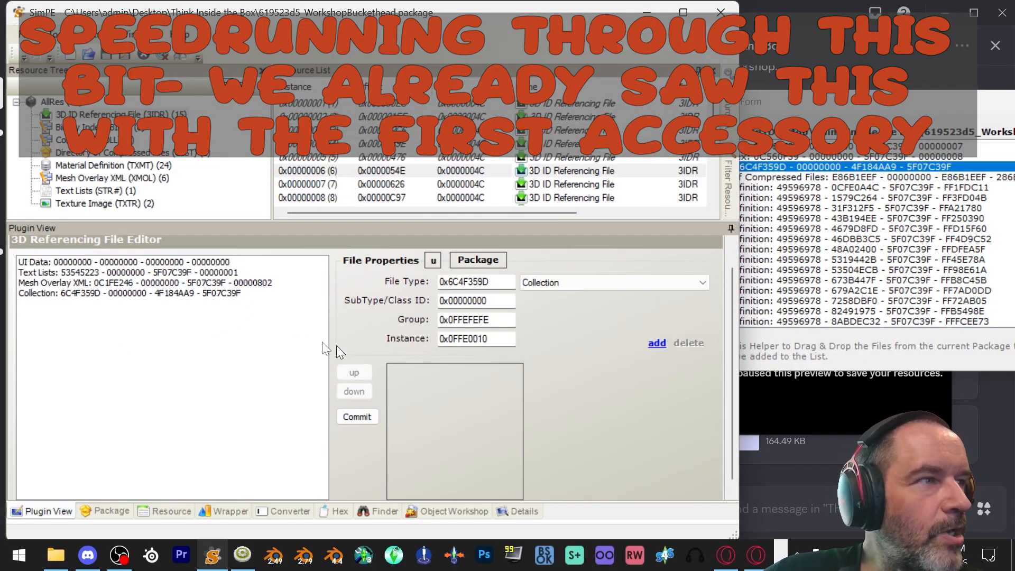
click(534, 324)
In 3D ID Referencing File 0x00000007, replace the old Collection reference with the package's Collection, above the Mesh Overlay XML, and commit
click(310, 184)
drag(820, 167, 222, 338)
click(211, 283)
click(682, 344)
click(227, 293)
click(354, 373)
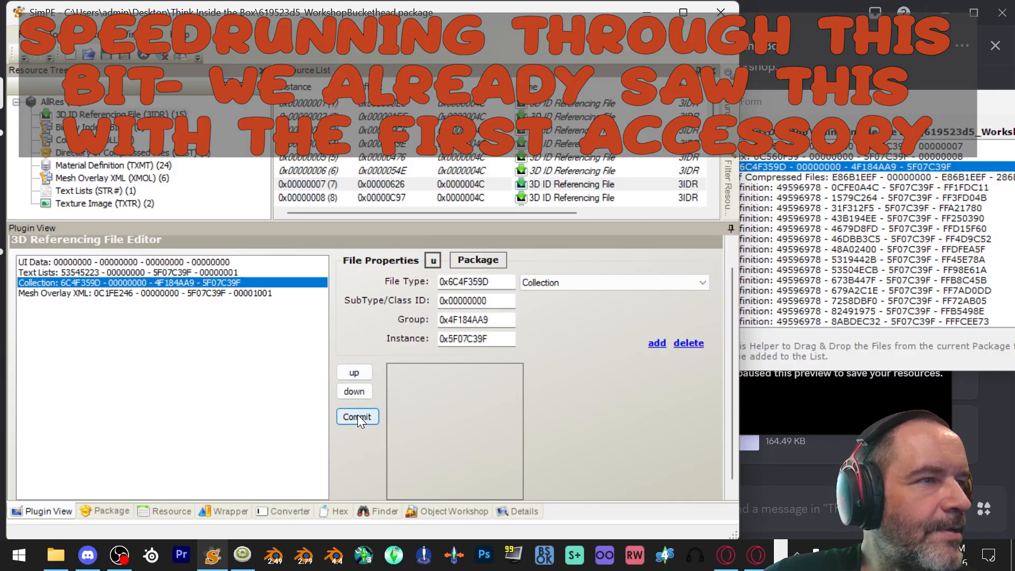
click(357, 417)
In 3D ID Referencing File 0x00000008, swap the old Collection reference for the package's Collection, above the Mesh Overlay XML, and commit
drag(818, 167, 222, 338)
click(212, 283)
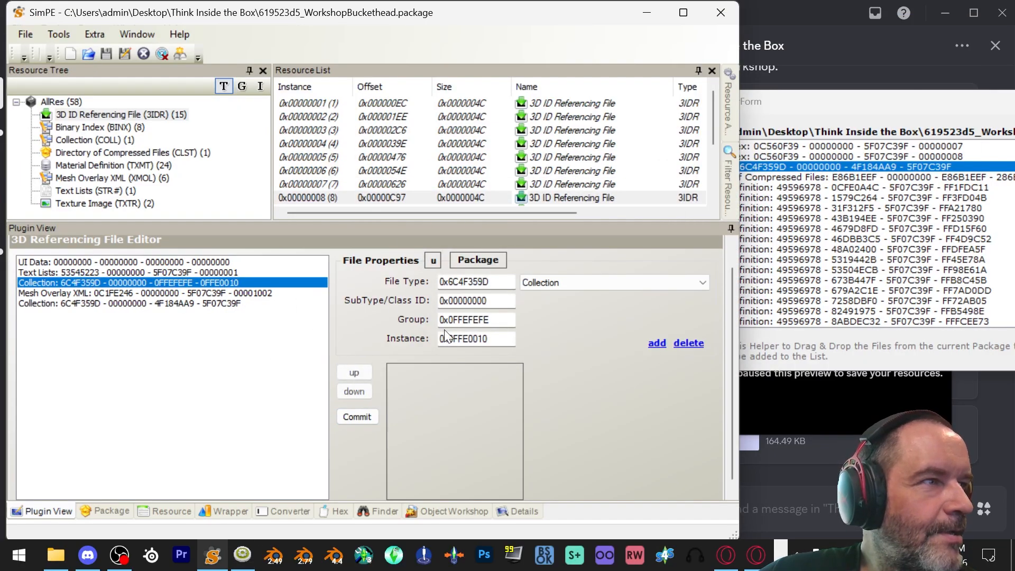
click(687, 344)
click(232, 295)
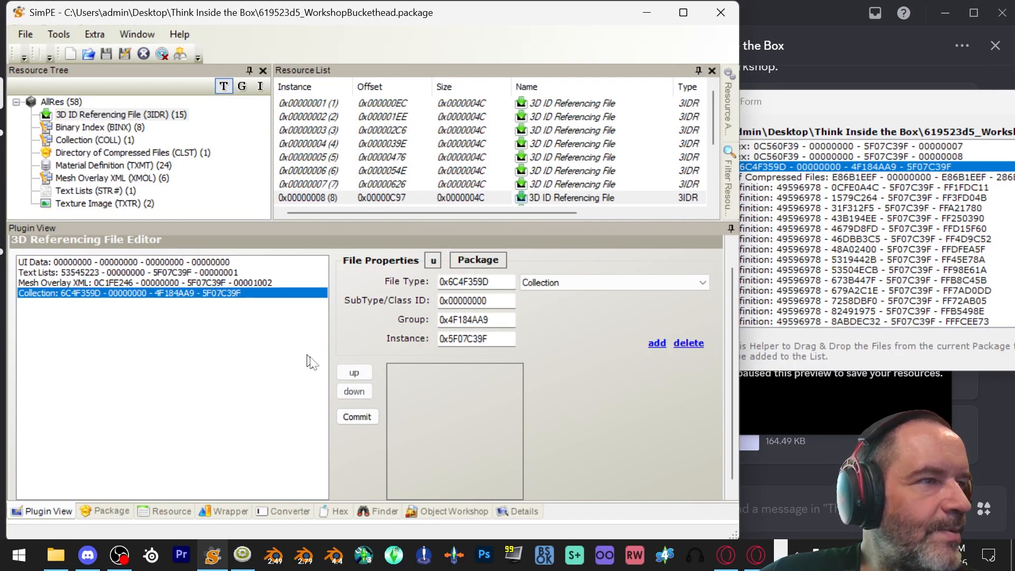
click(354, 372)
click(358, 416)
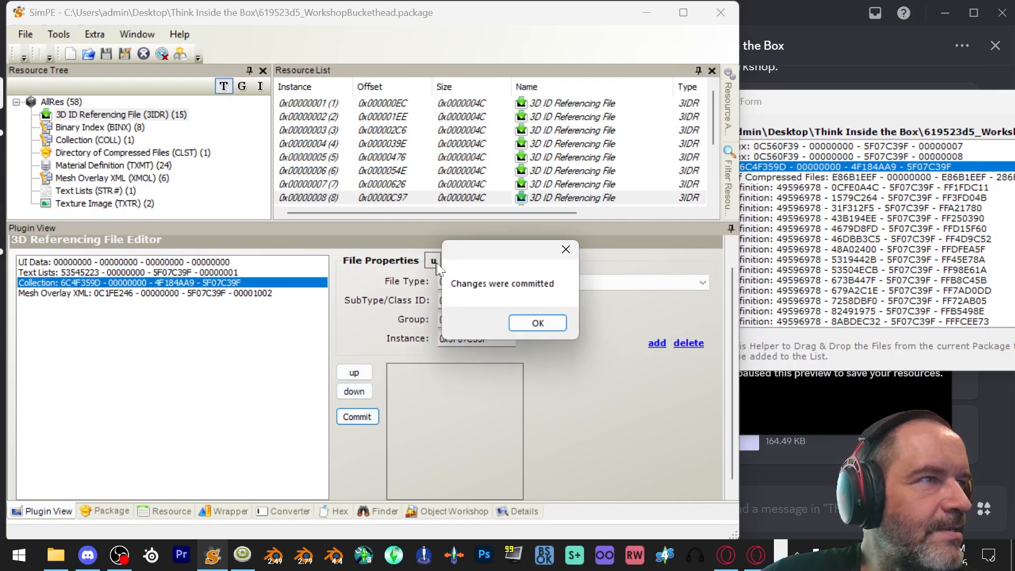
click(521, 322)
Close the package selector, save the Buckethead package, and maximize the program window
click(1014, 101)
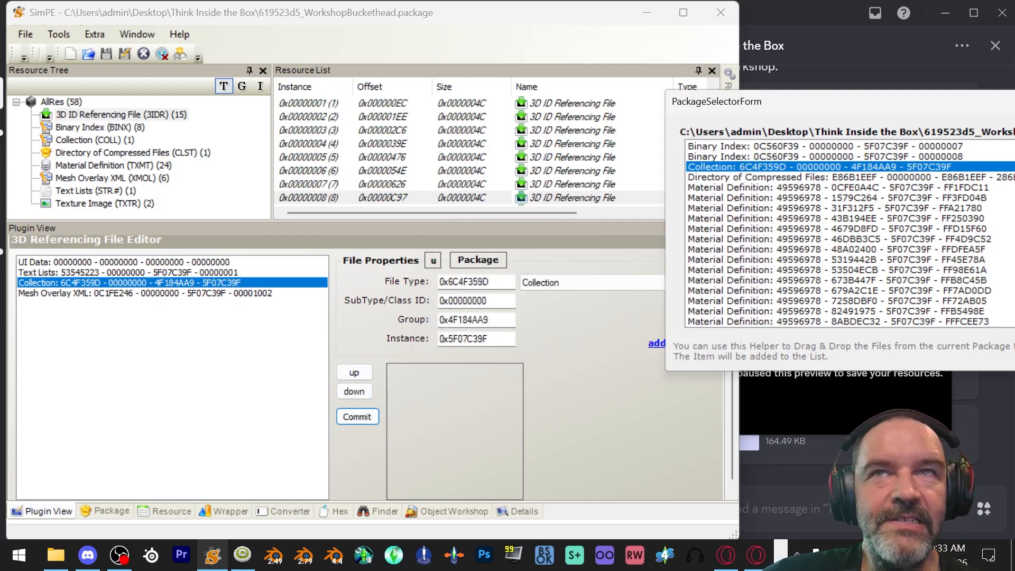
click(24, 33)
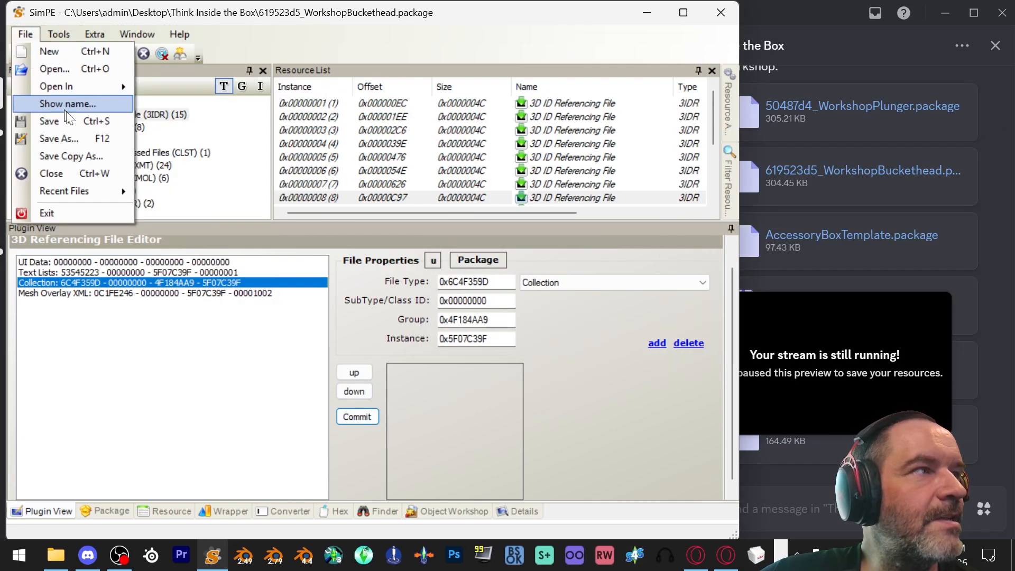
click(45, 120)
click(683, 12)
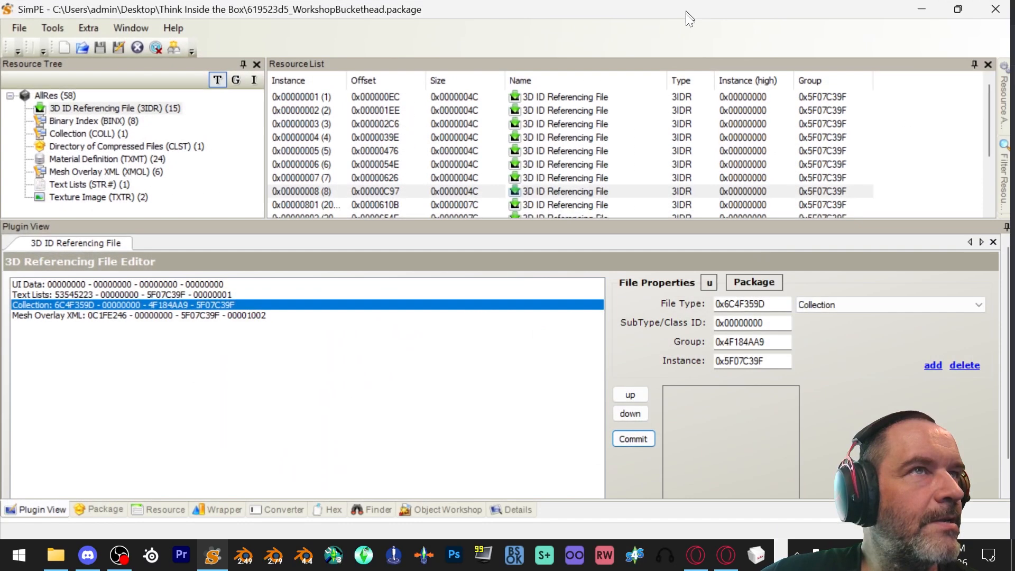
Switch to the Notepad notes and record 0x5F07C39F as the value for Buckethead
click(781, 563)
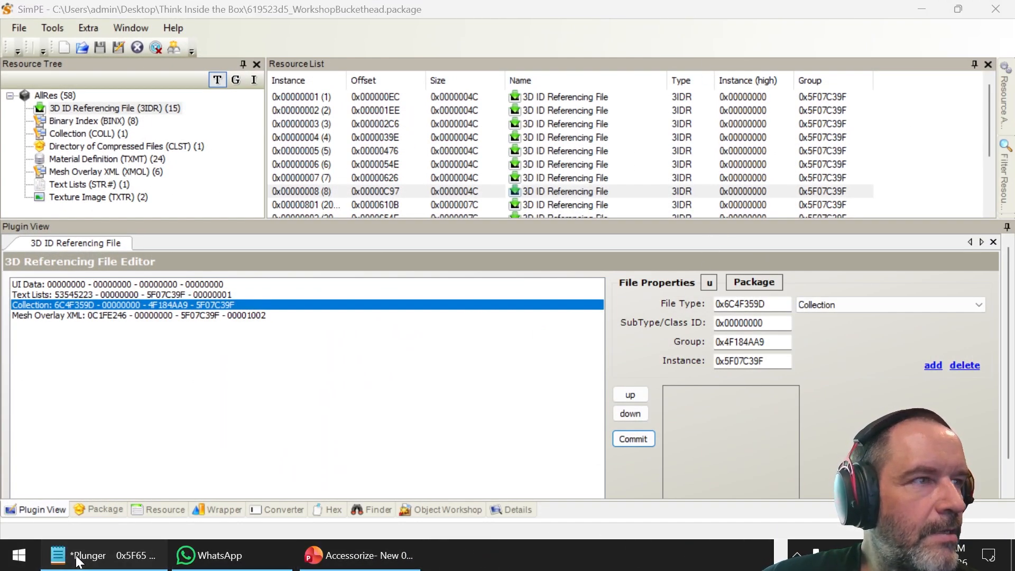
click(101, 554)
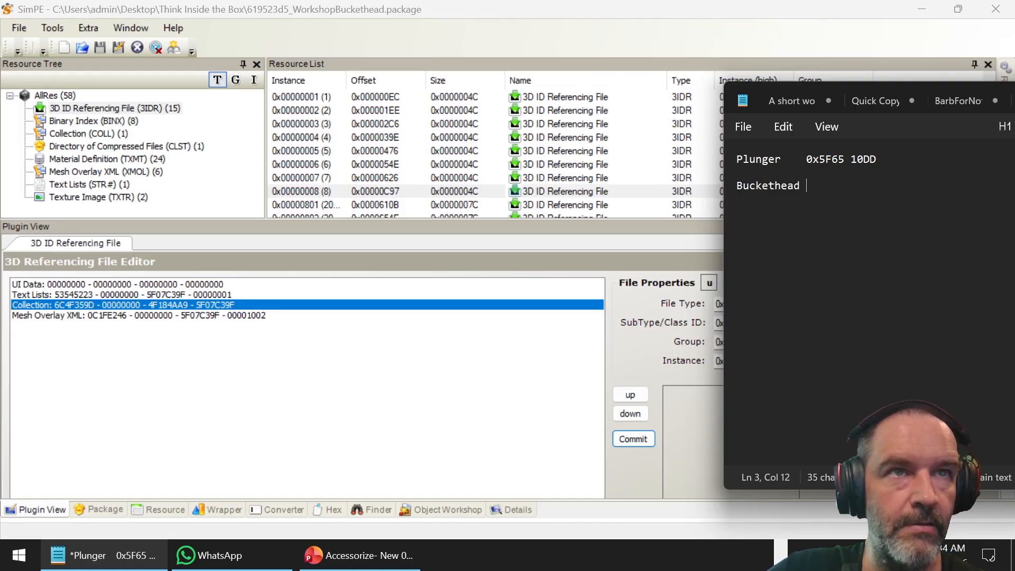
text(0x5F07C39F)
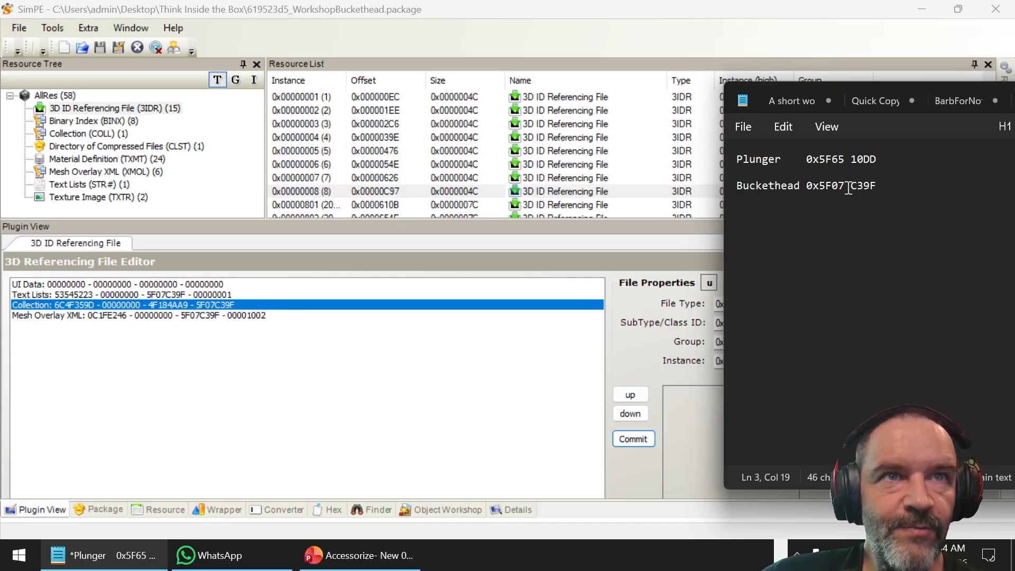
Switch back to SimPE and open AccessoryBoxTemplate.package from the Think Inside the Box folder
click(297, 8)
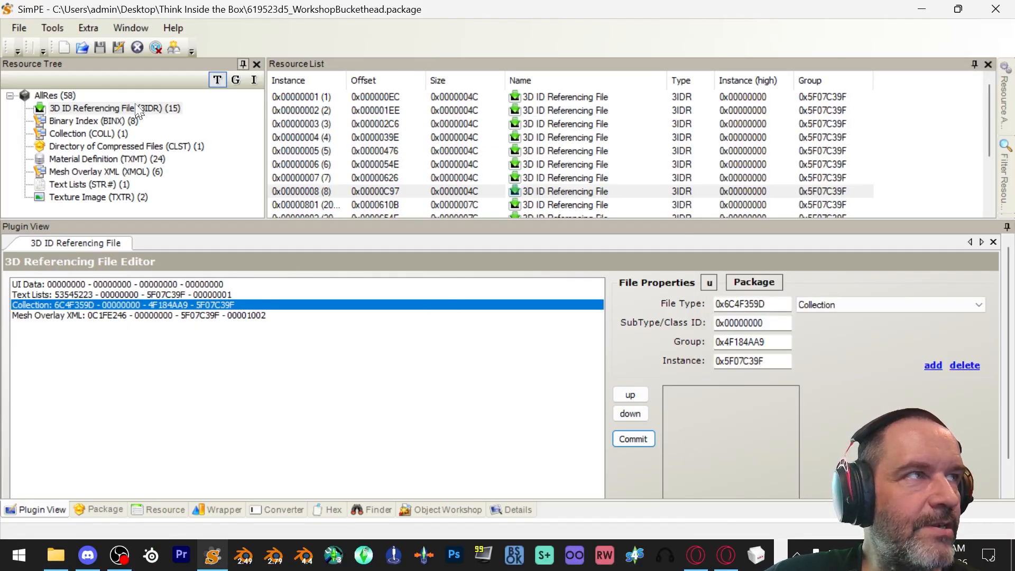
click(26, 24)
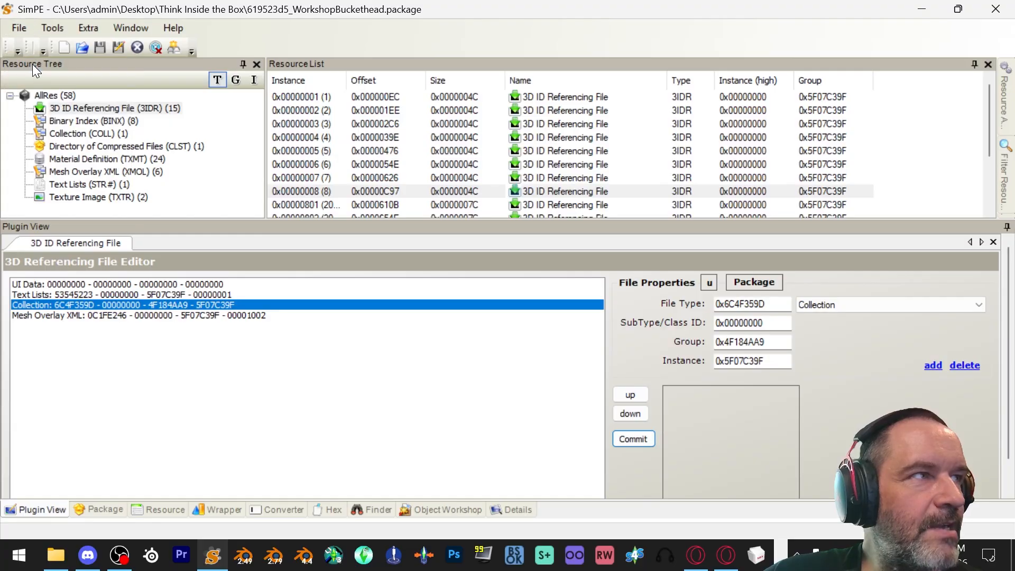
key(ctrl+o)
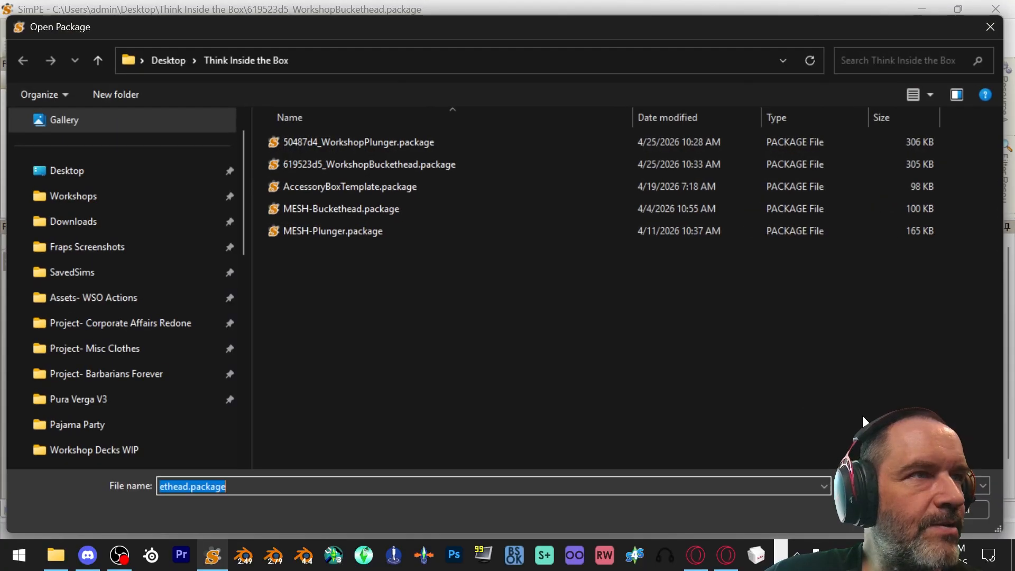
double_click(424, 188)
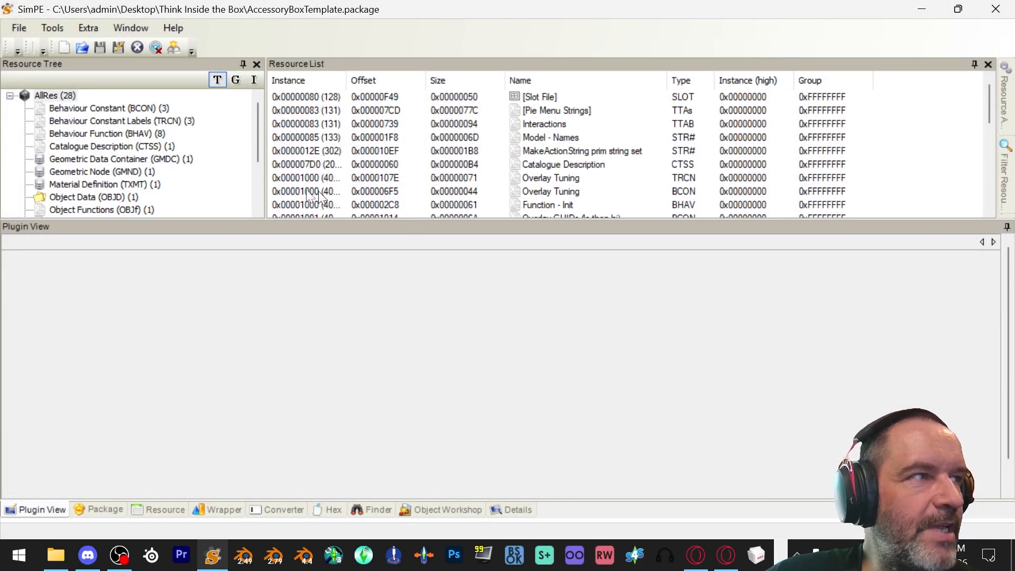
Examine the template's Overlay Box Template object data and its accessory-box-template-crate_txtr texture image
click(98, 196)
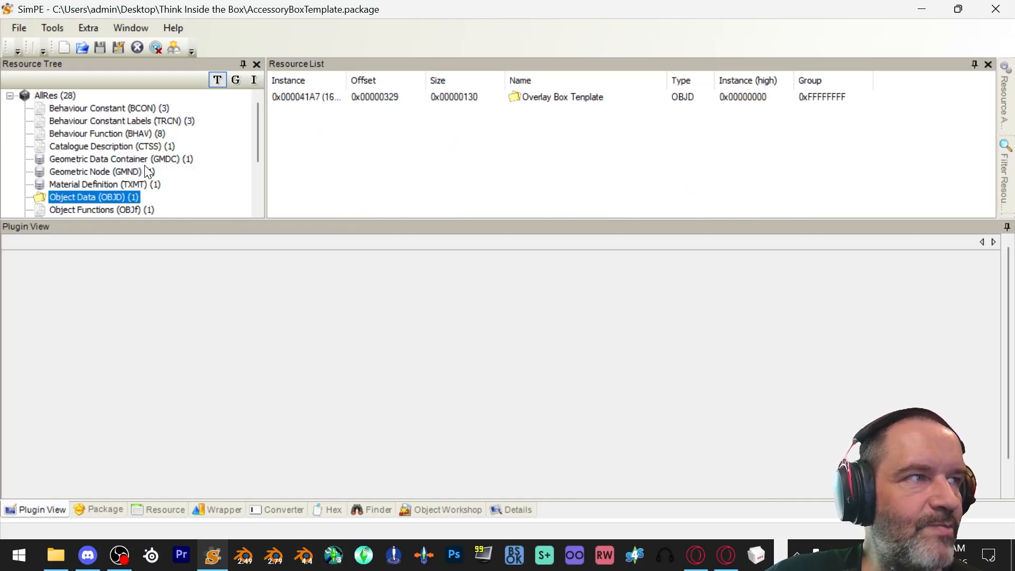
scroll(161, 190, down, 3)
click(128, 209)
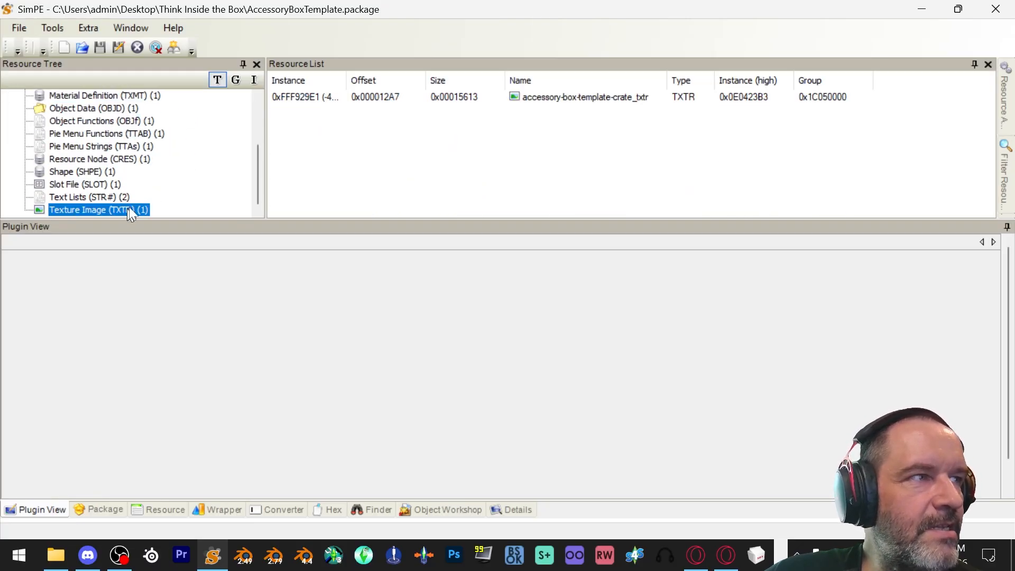
scroll(167, 165, up, 5)
scroll(165, 170, down, 5)
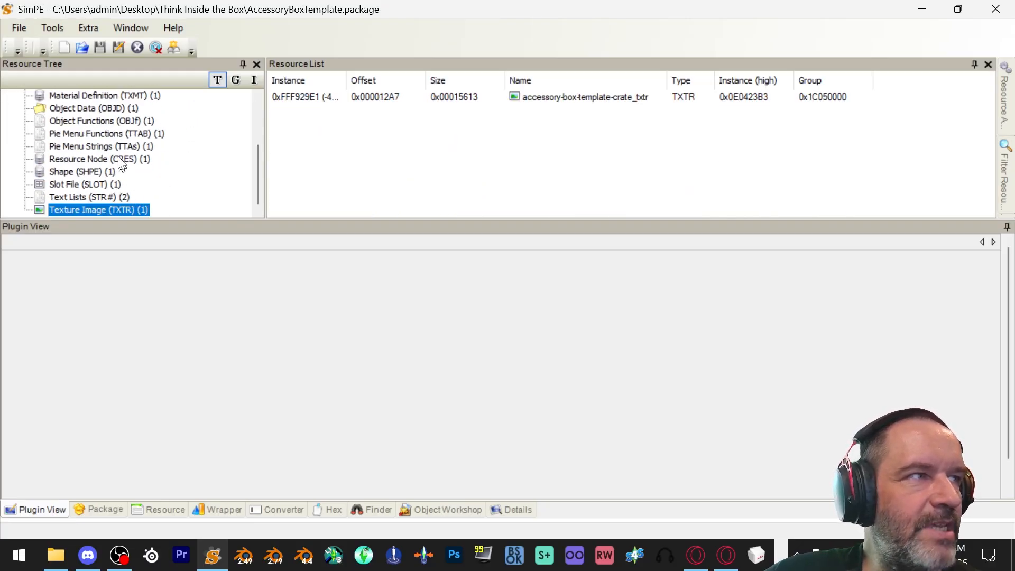
click(112, 108)
click(364, 100)
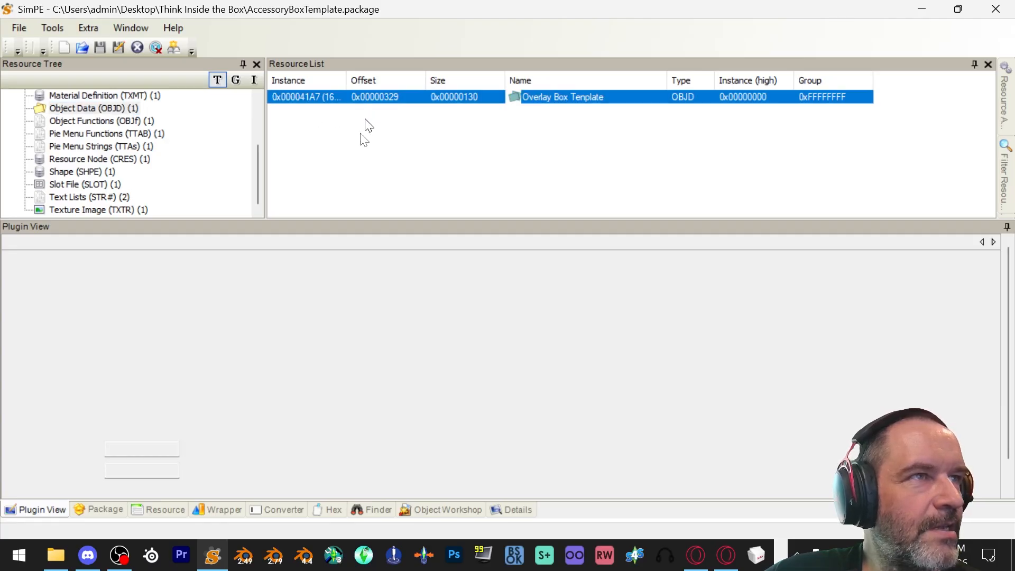
double_click(154, 309)
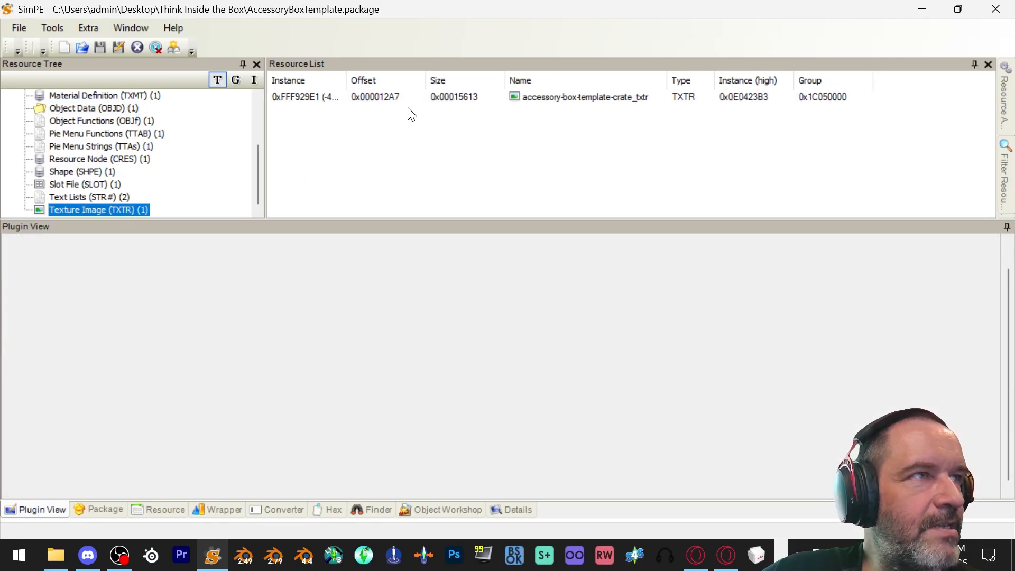
click(413, 95)
scroll(202, 188, up, 3)
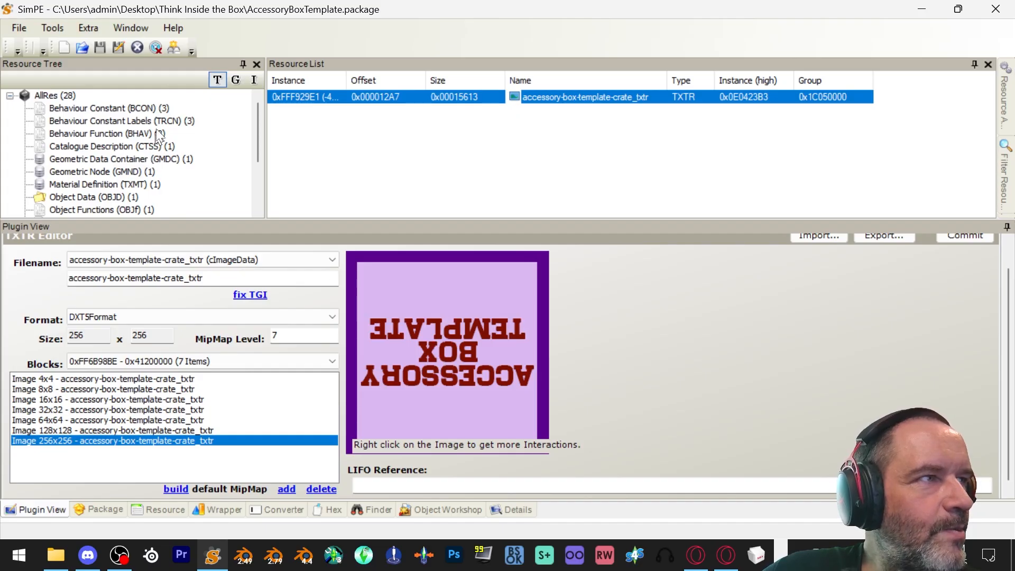
Set the number of overlays in the Overlay Tuning behaviour constant to 2, commit it, and save the template package
click(158, 111)
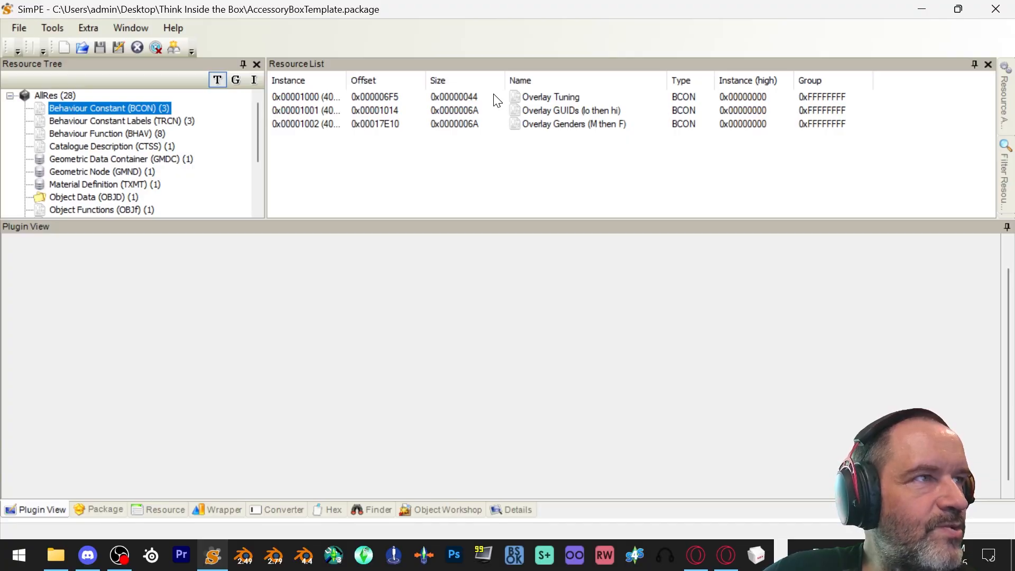
click(347, 96)
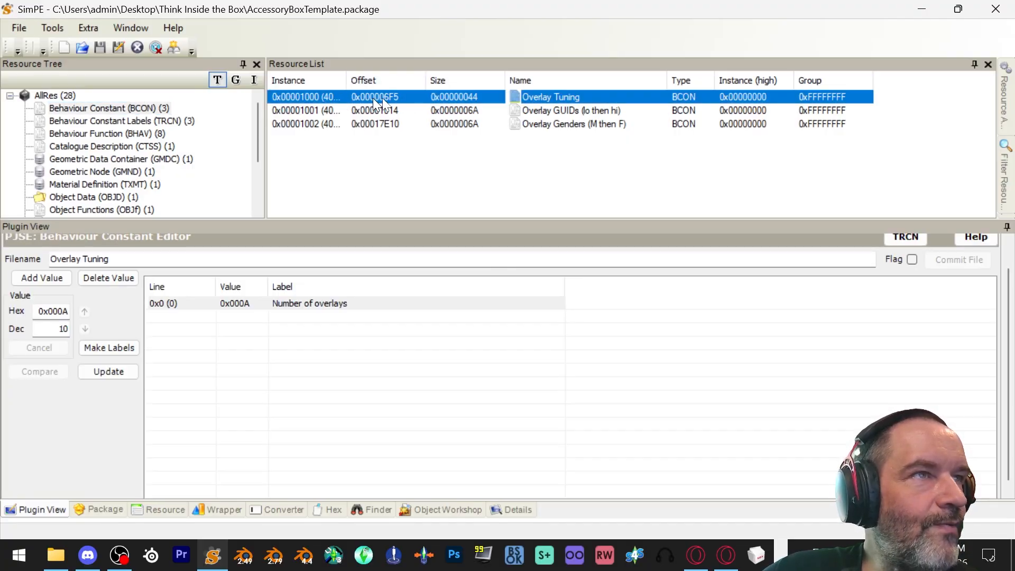
double_click(61, 329)
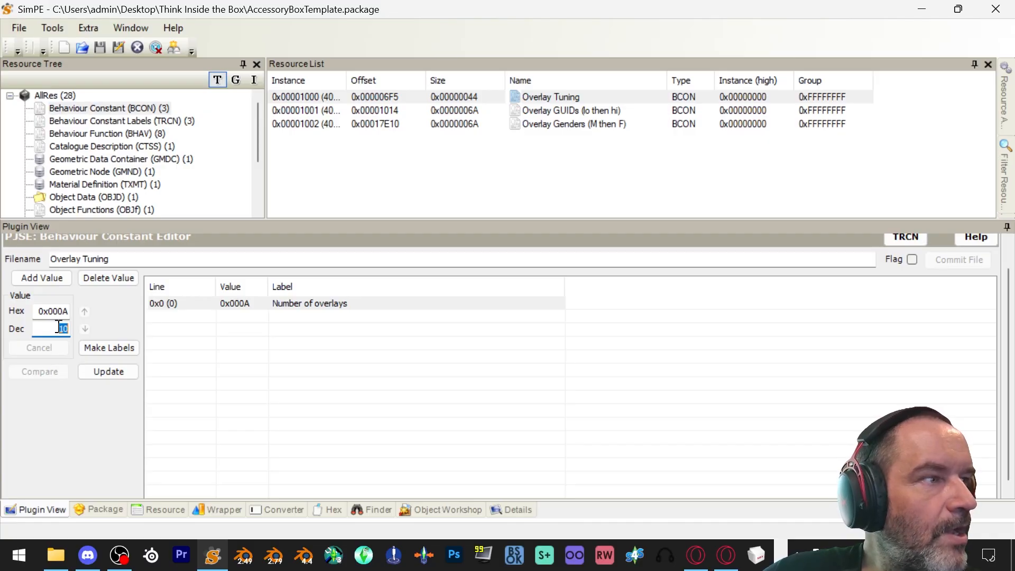
click(60, 331)
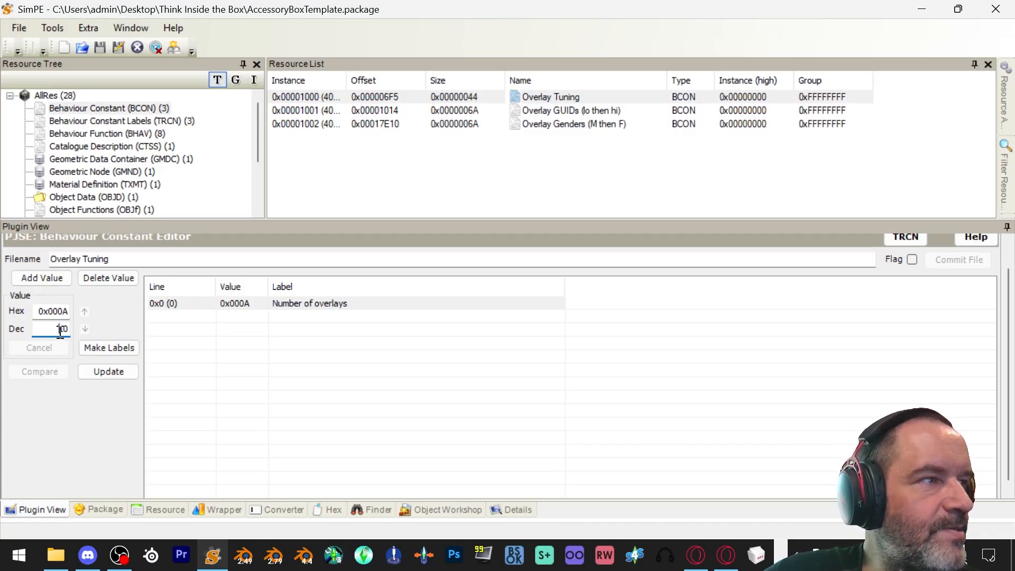
double_click(59, 329)
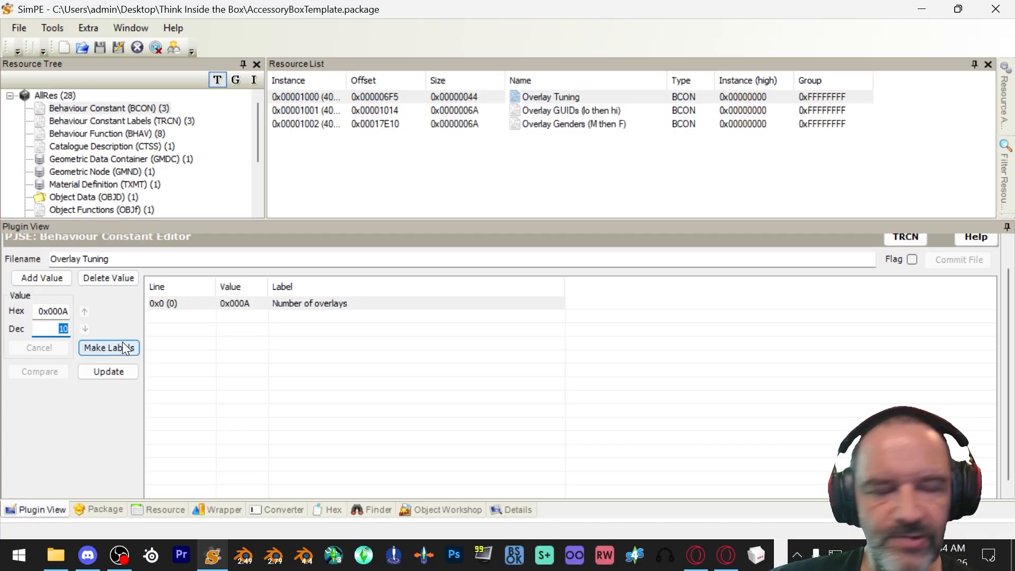
text(2)
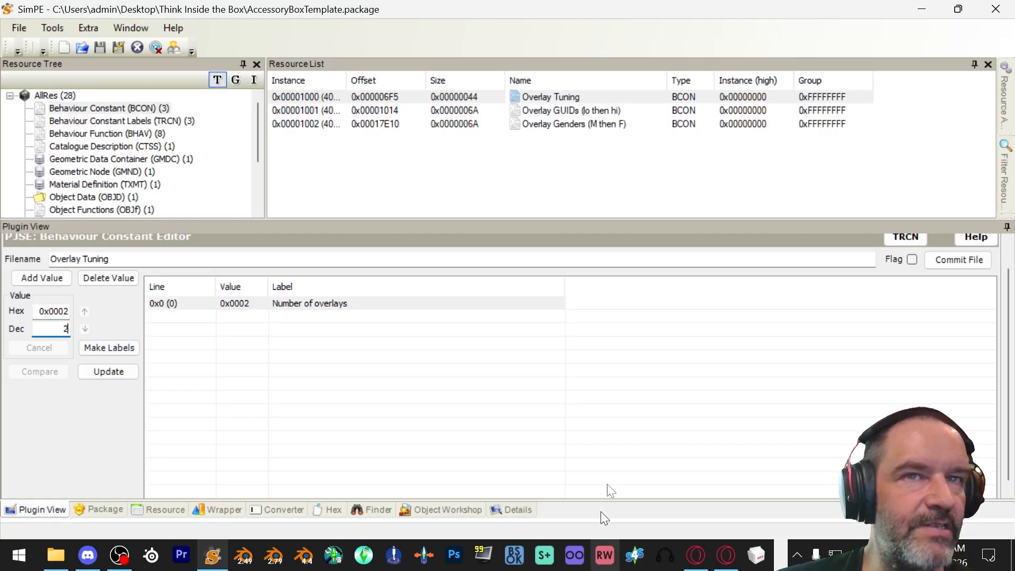
click(953, 259)
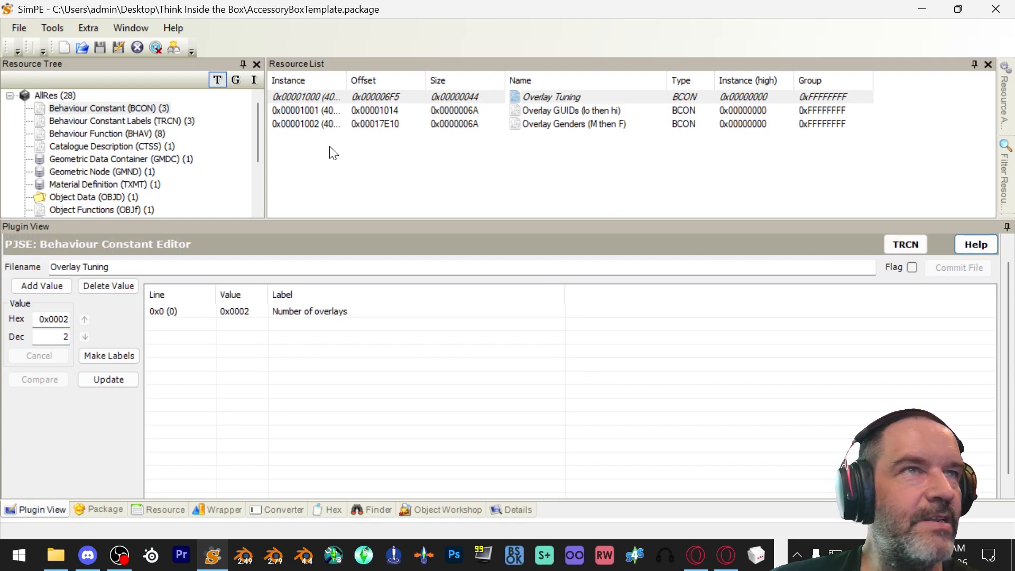
click(13, 26)
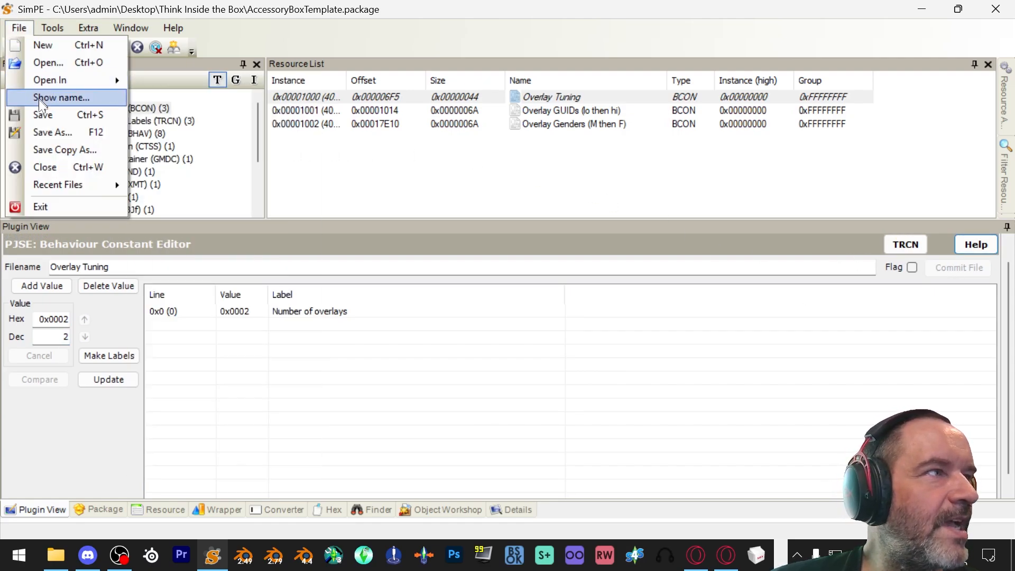
click(39, 109)
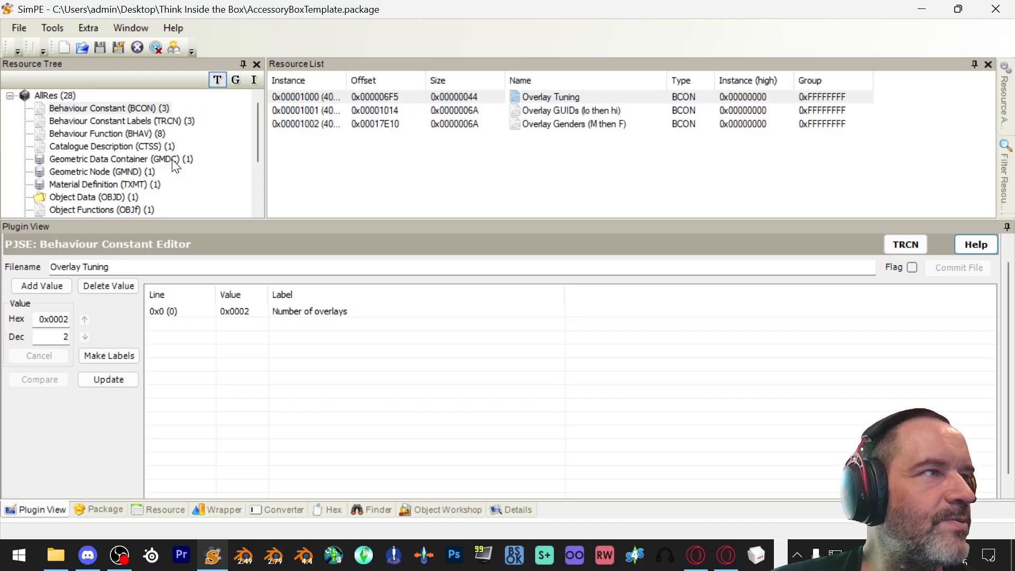
Open the Overlay GUIDs (lo then hi) behaviour constant labels, then switch to the Notepad notes and copy the name Plunger
scroll(182, 168, down, 3)
scroll(186, 170, up, 3)
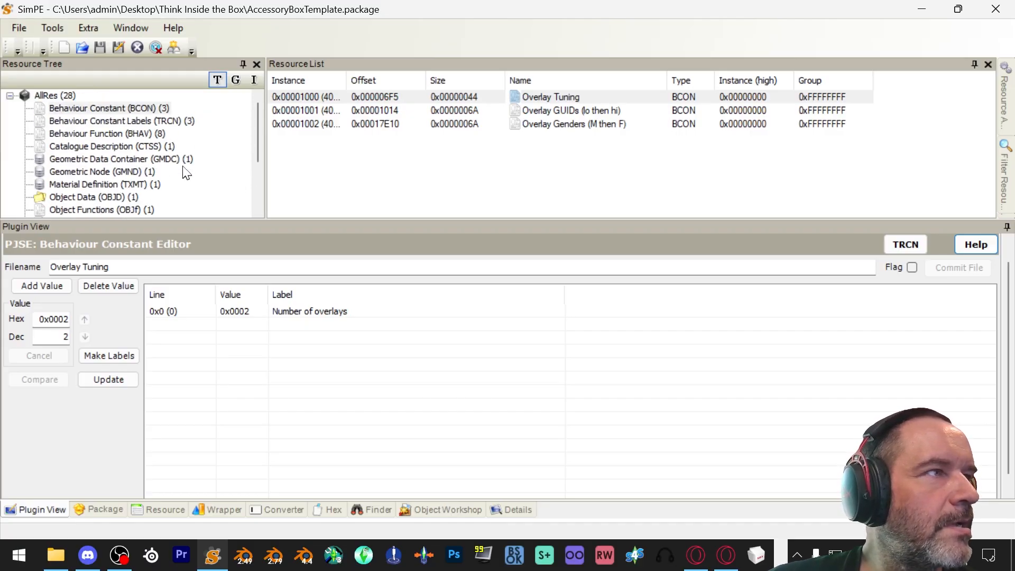
click(187, 122)
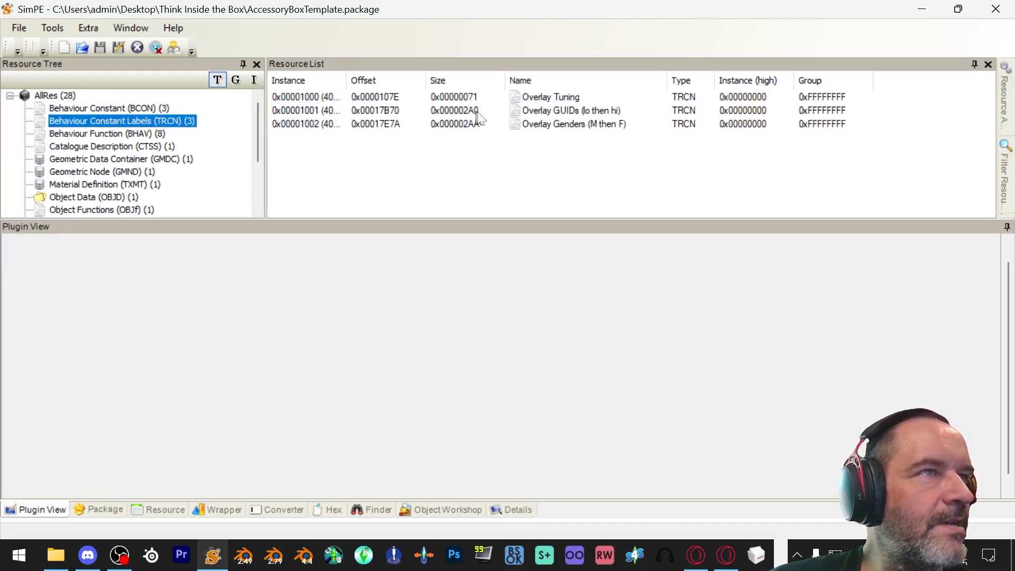
click(527, 114)
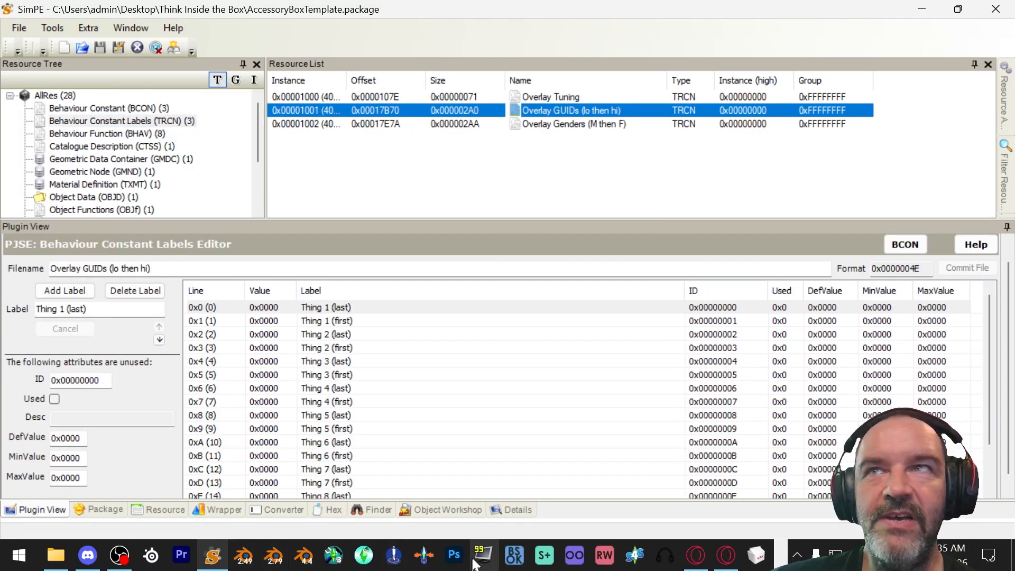
key(alt+Tab)
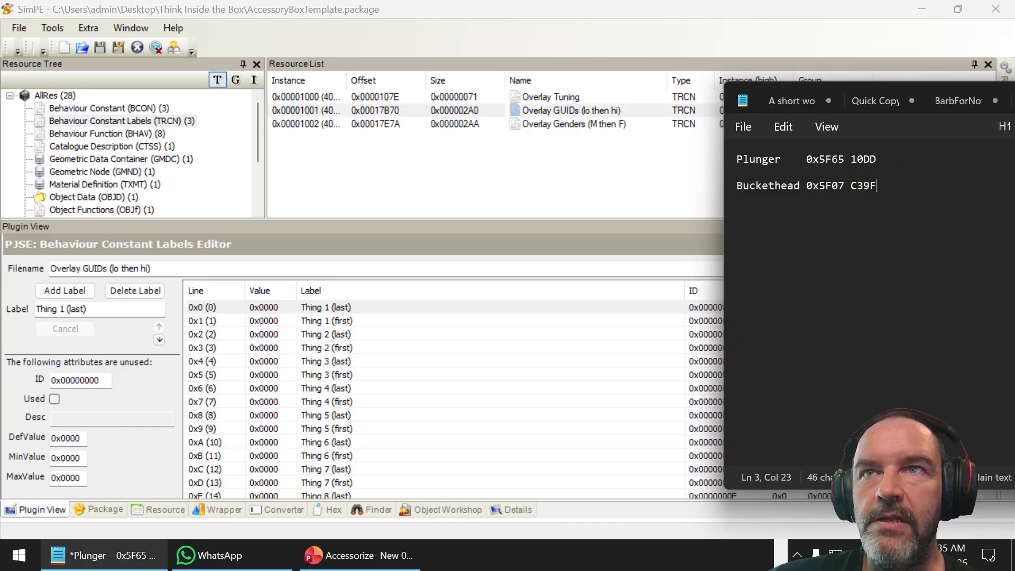
drag(781, 159, 736, 159)
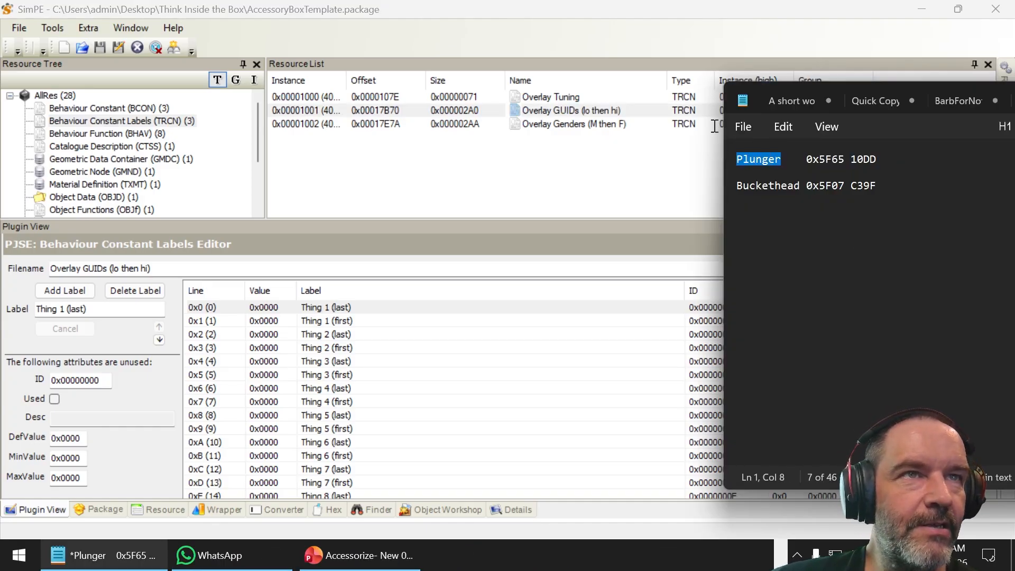
Back in SimPE, rename the two Thing 1 labels of Overlay GUIDs as Plunger (last) and Plunger (first)
click(321, 309)
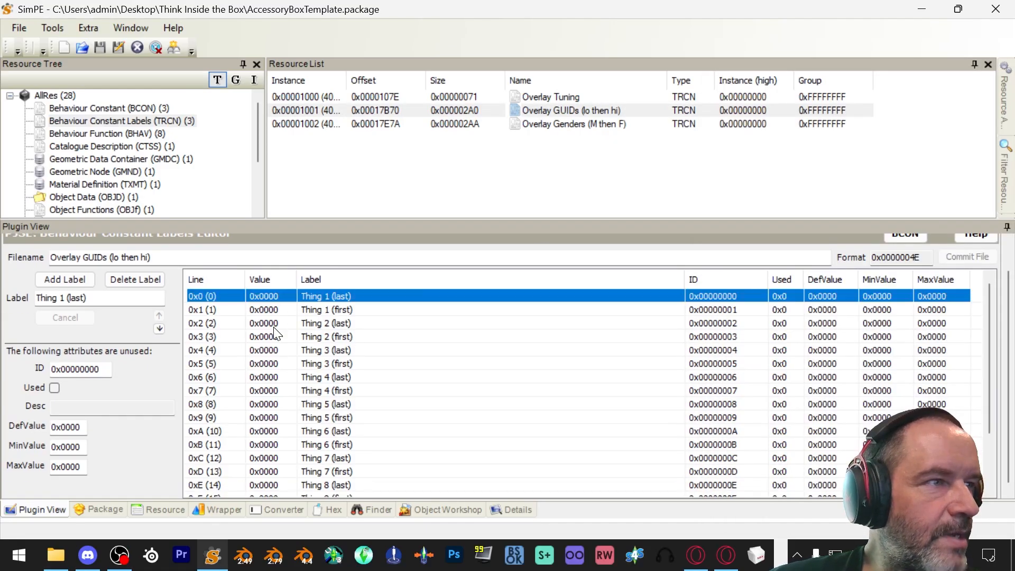
click(552, 110)
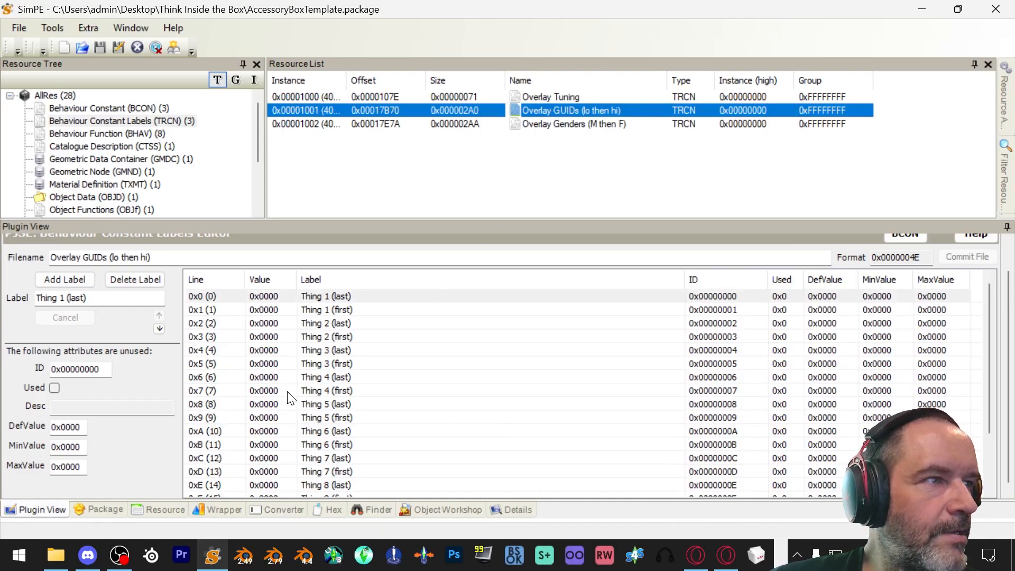
click(327, 297)
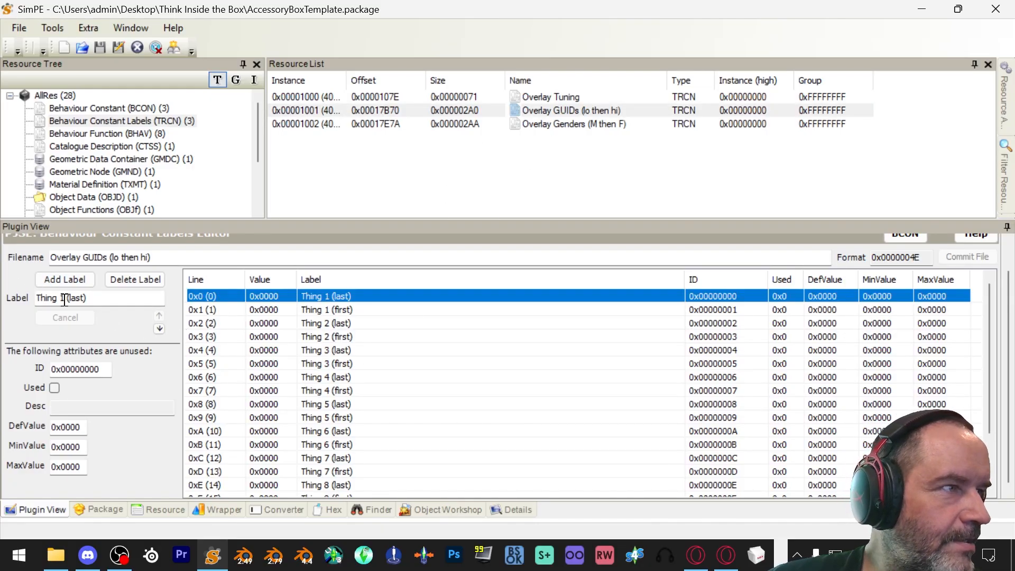
drag(64, 299, 36, 299)
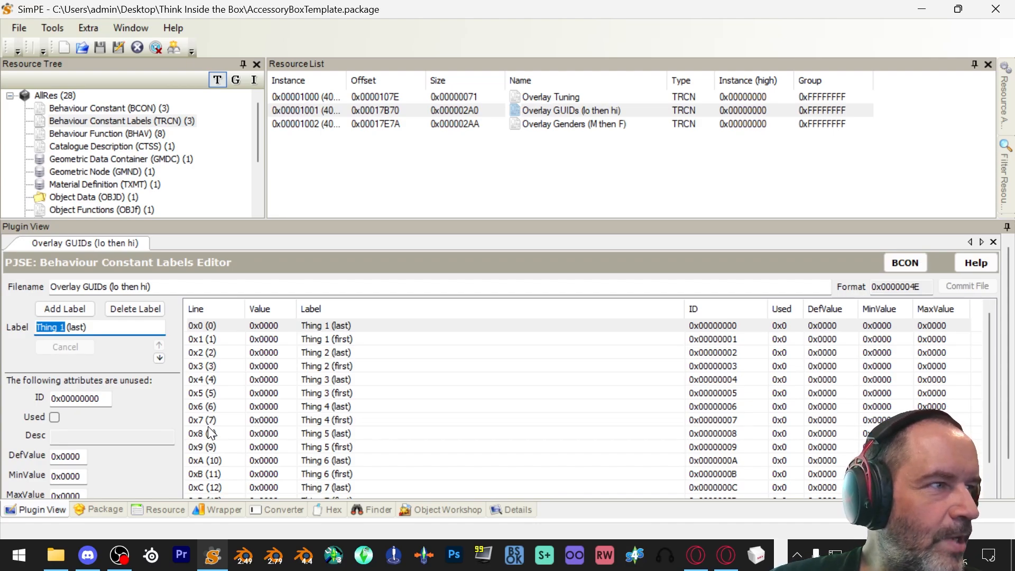
text(Plunger)
click(325, 336)
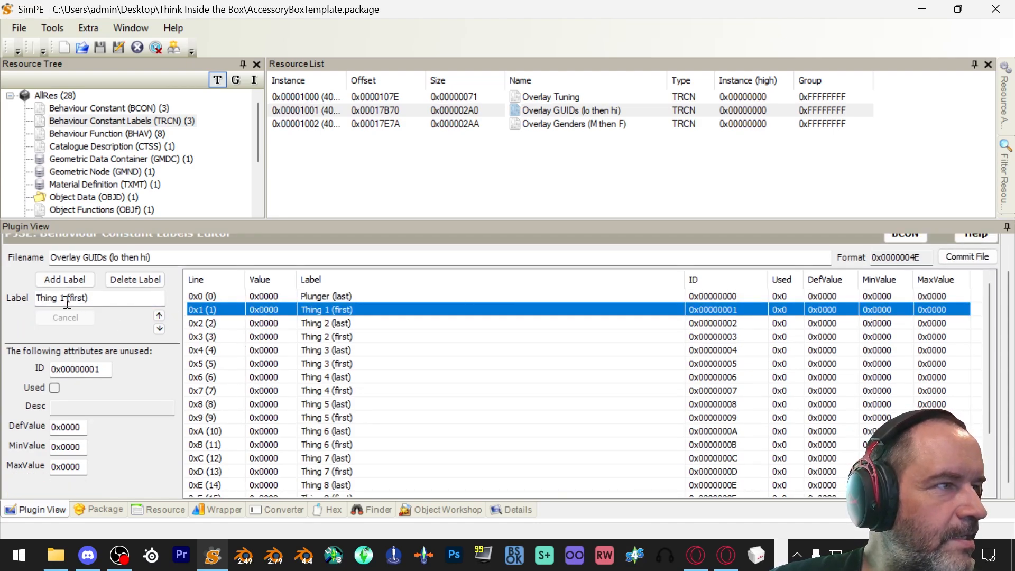
drag(67, 302, 3, 298)
text(Plunger)
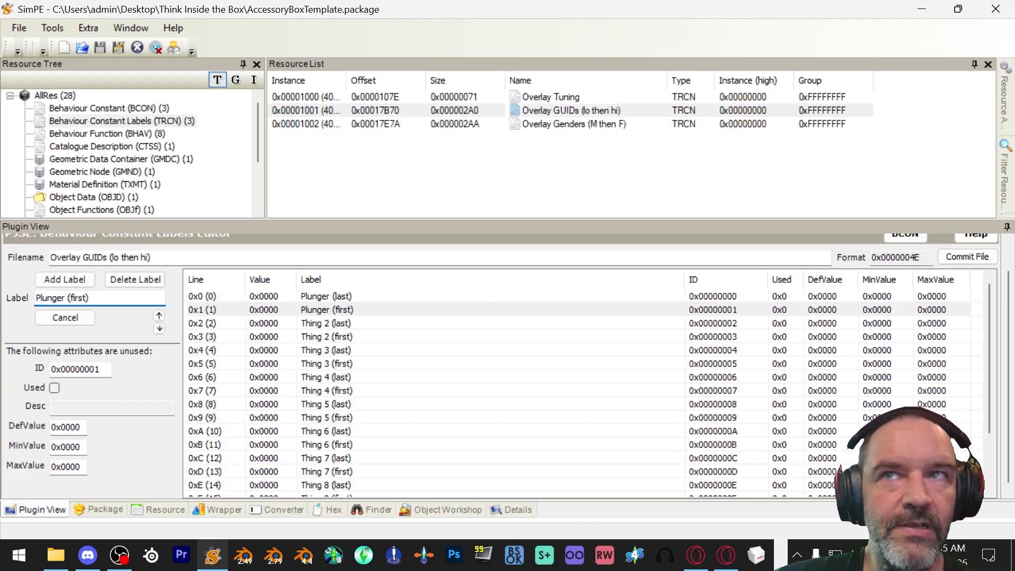
Copy Buckethead from the Notepad notes, rename SimPE's two Thing 2 Overlay GUIDs labels as Buckethead (last) and Buckethead (first), and commit
key(alt+Tab)
double_click(802, 185)
key(ctrl+c)
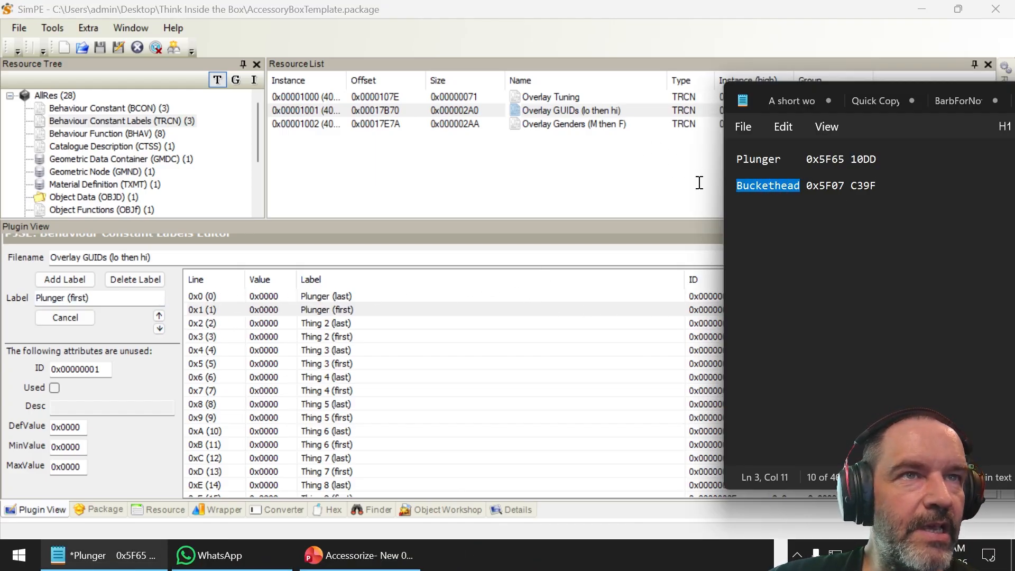
click(322, 325)
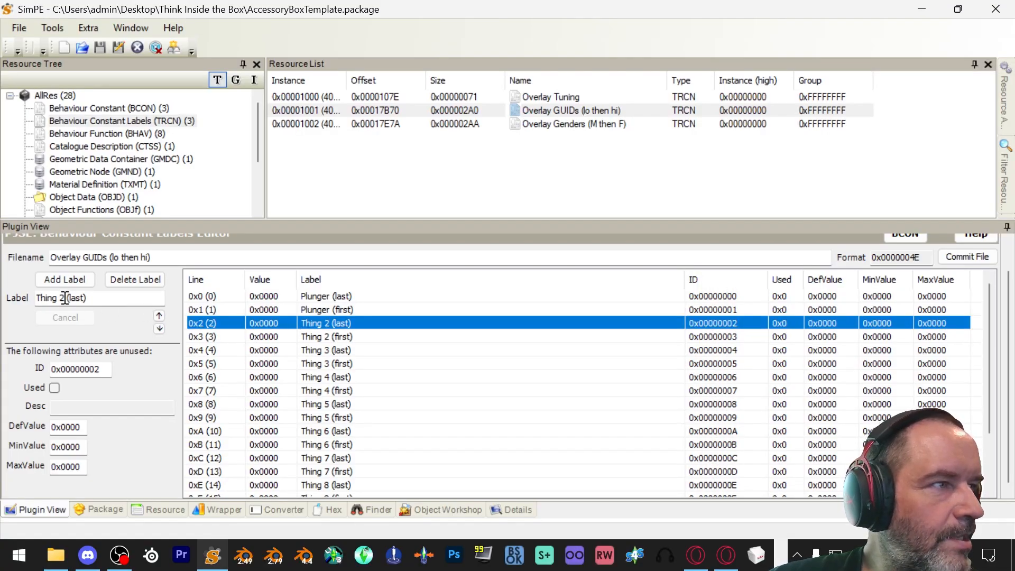
drag(64, 299, 11, 285)
key(ctrl+v)
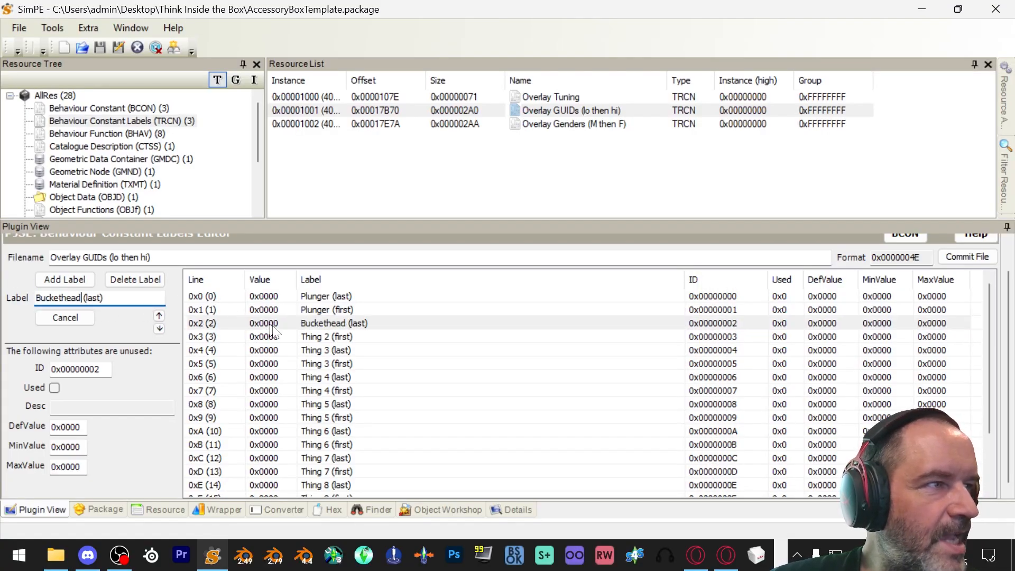
click(228, 337)
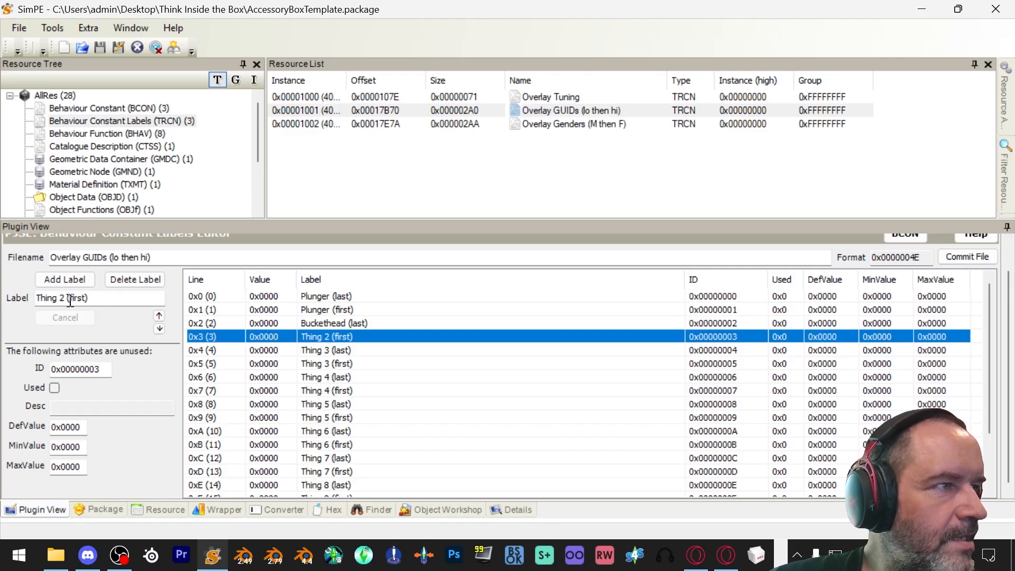
drag(68, 298, 6, 282)
key(ctrl+v)
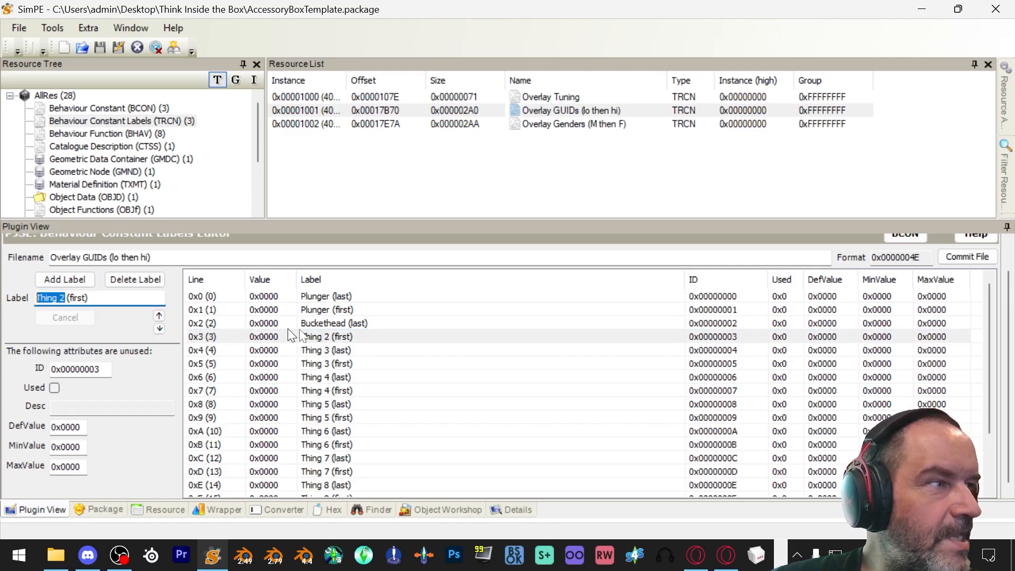
click(980, 258)
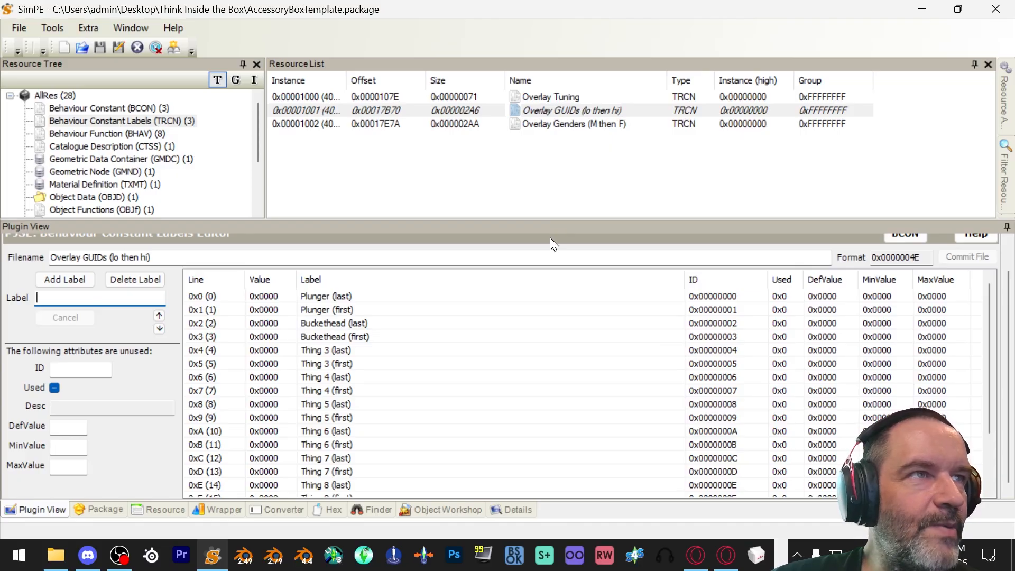
In the Overlay Genders (M then F) labels, rename both Thing 1 entries as Plunger (male) and Plunger (female), copying the name from Notepad
click(595, 126)
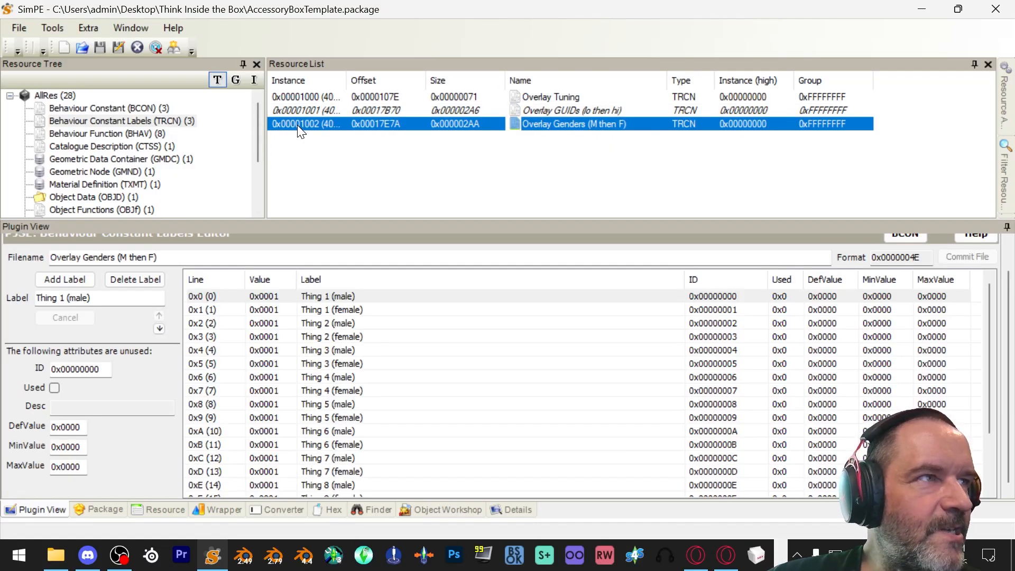
click(1002, 209)
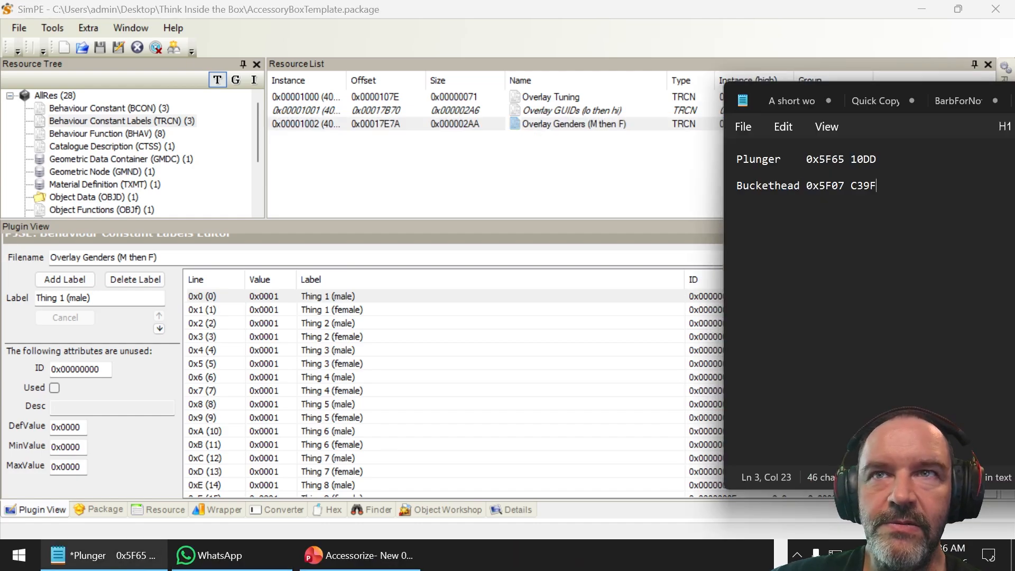
double_click(784, 159)
key(ctrl+c)
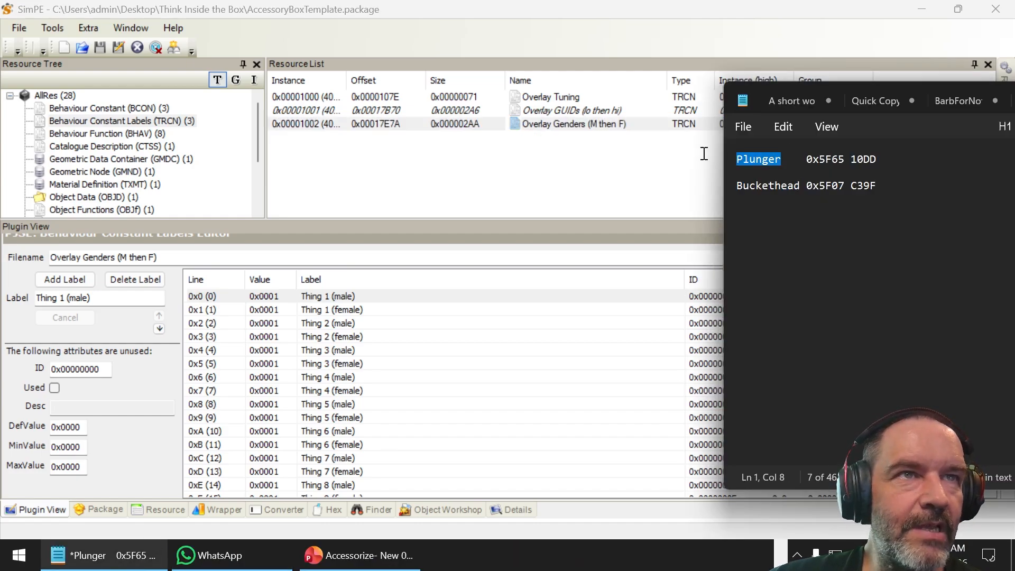
click(325, 297)
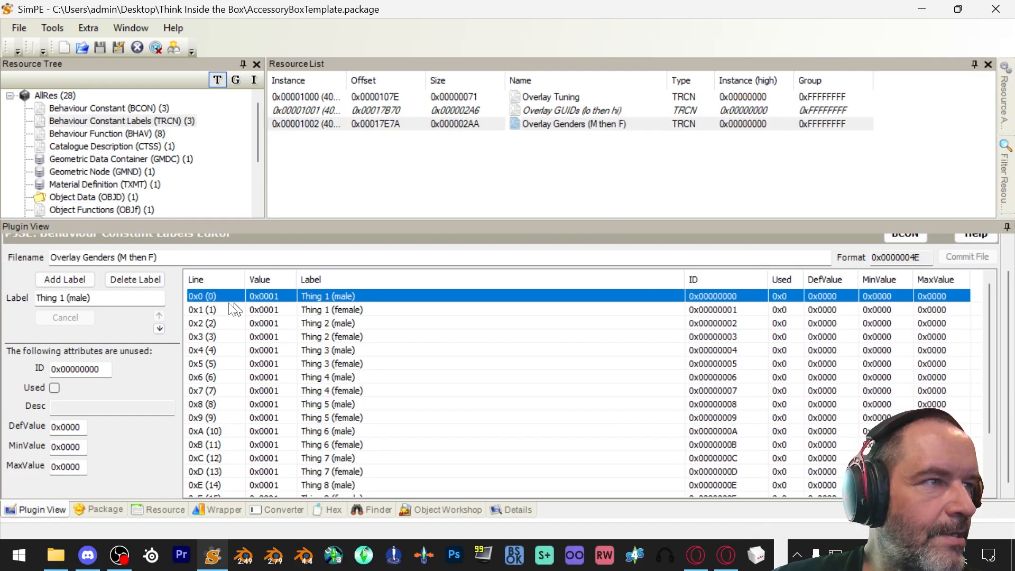
drag(65, 297, 36, 297)
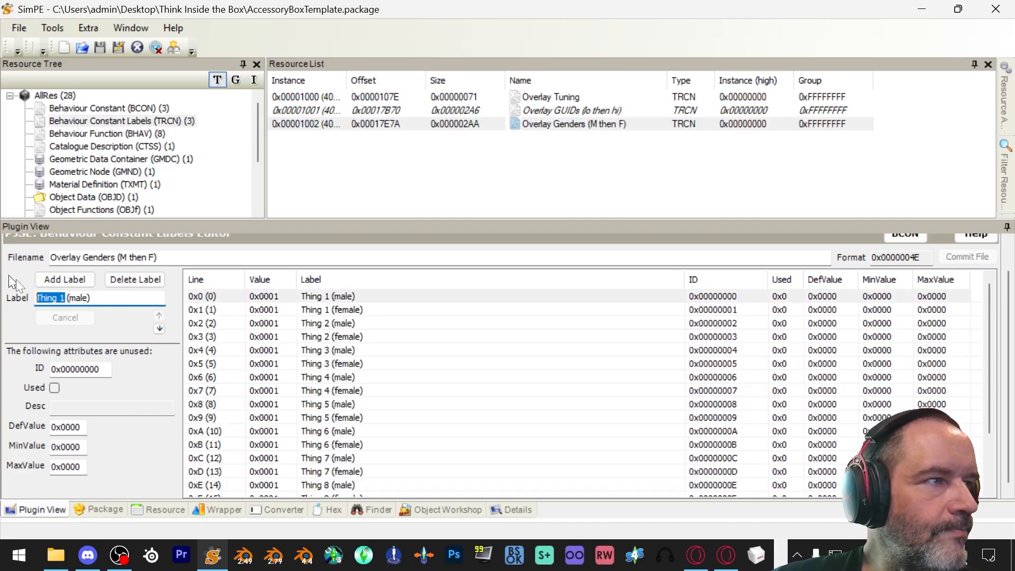
key(ctrl+v)
click(346, 311)
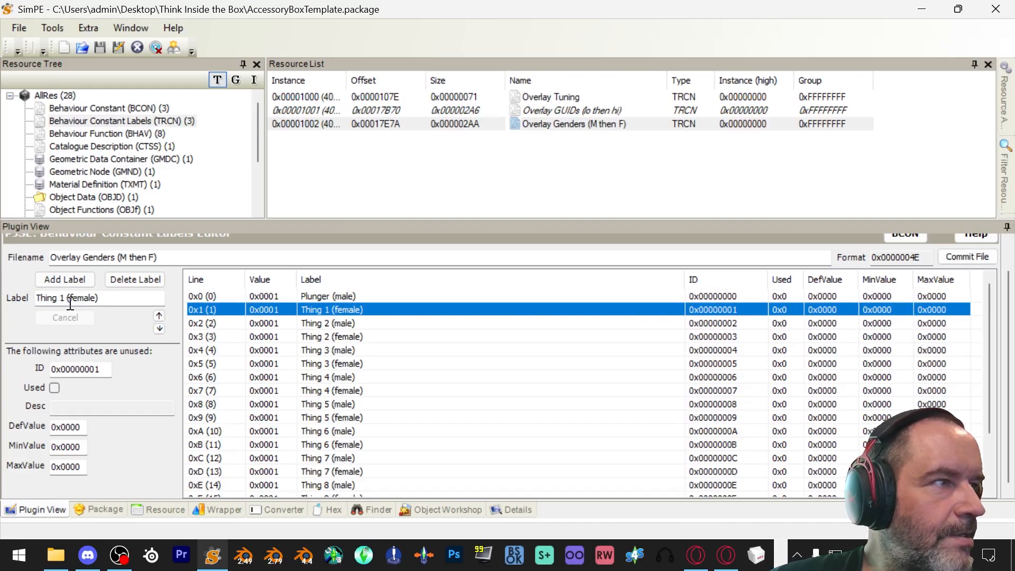
drag(65, 298, 36, 298)
key(ctrl+v)
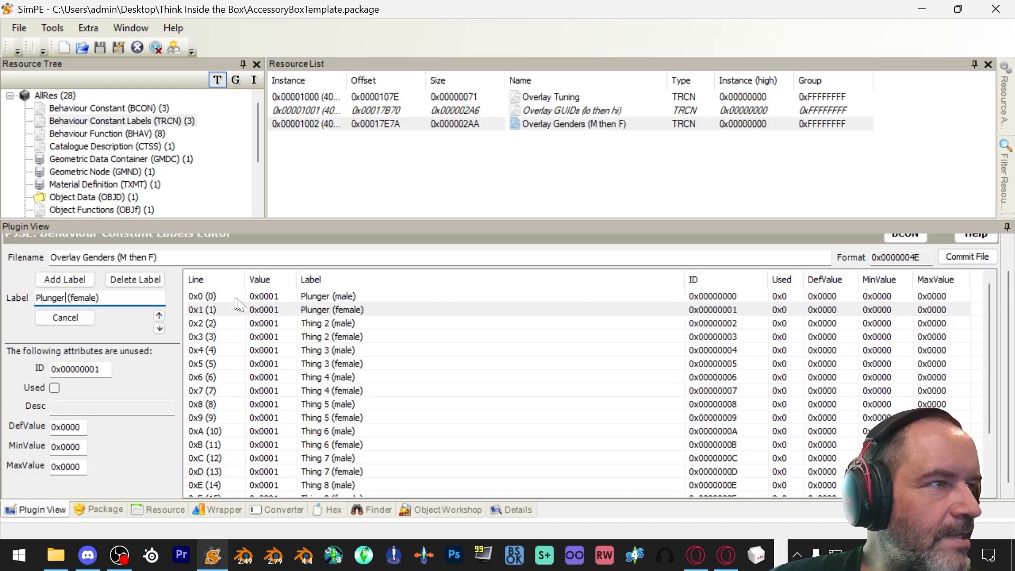
Rename both Thing 2 labels of Overlay Genders as Buckethead (male) and Buckethead (female), copying the name from Notepad, and commit the labels
key(alt+Tab)
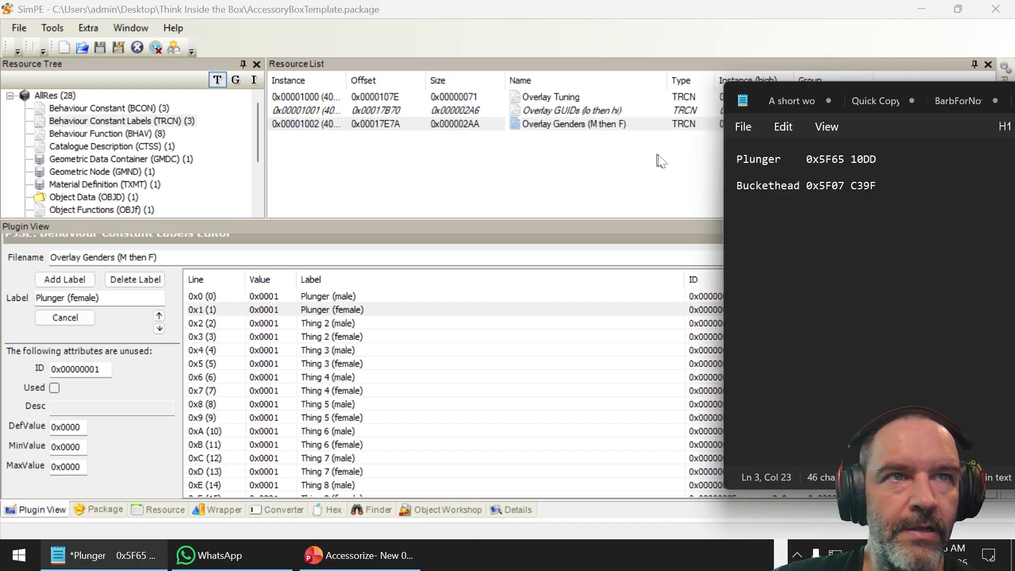
drag(799, 185, 734, 189)
key(ctrl+c)
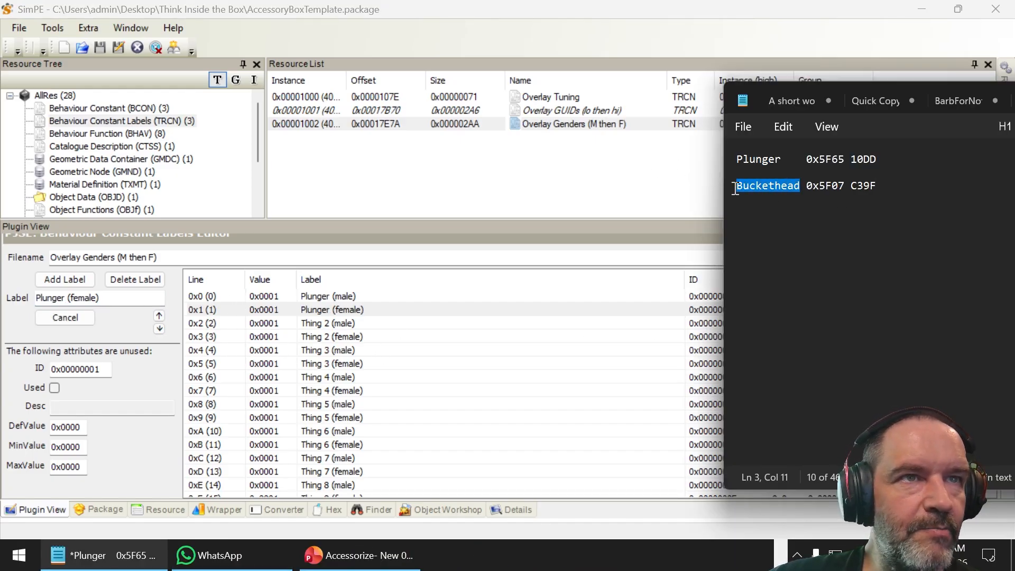
click(352, 324)
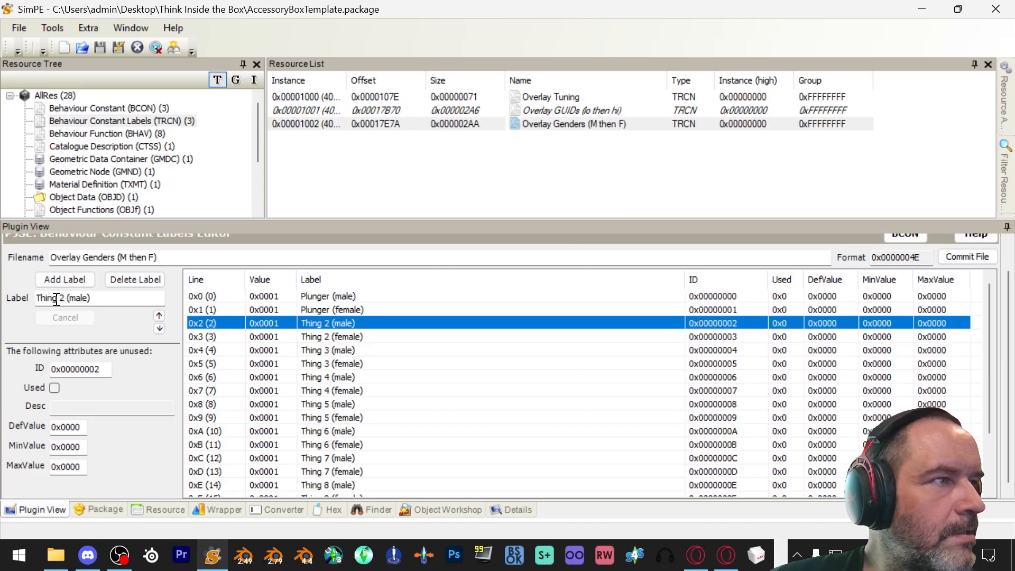
drag(65, 296, 36, 297)
key(ctrl+v)
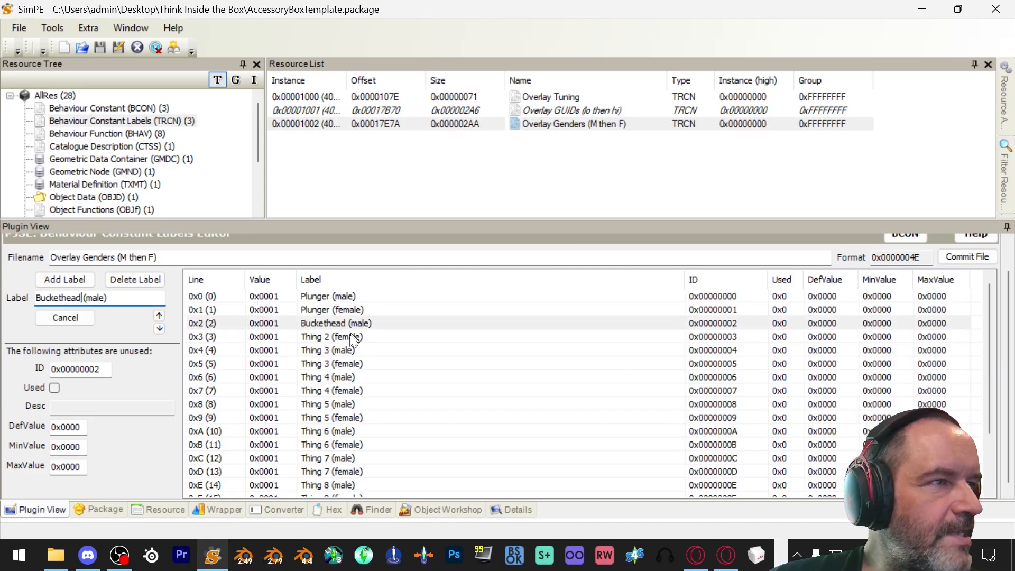
click(345, 338)
drag(67, 298, 36, 298)
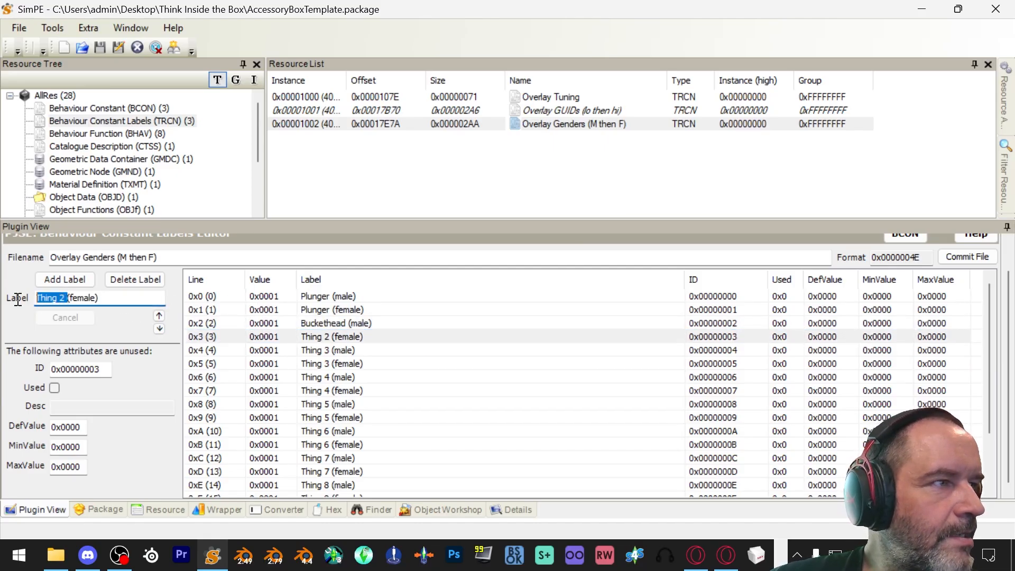
key(ctrl+v)
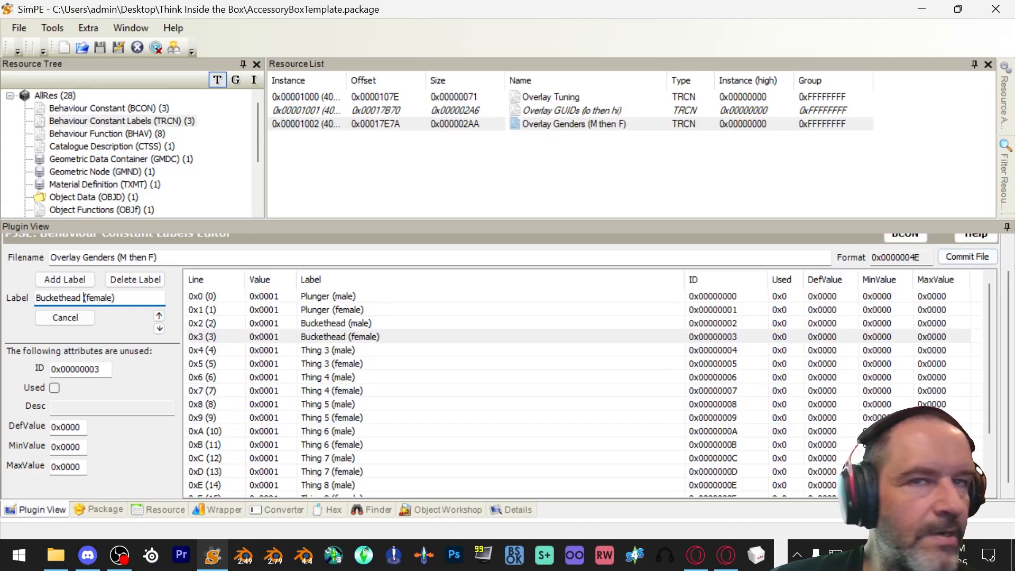
click(984, 258)
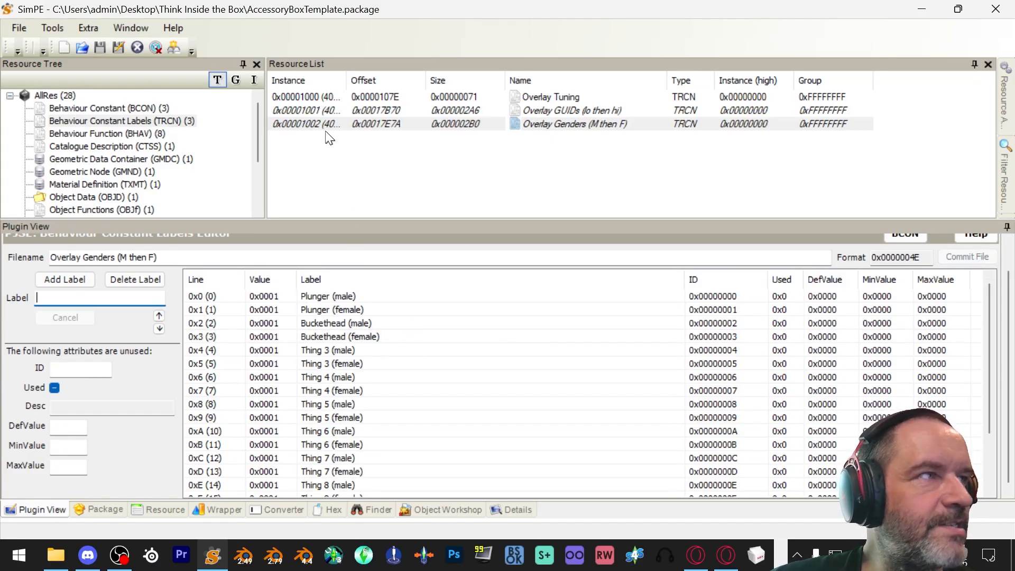
Save the template package and list its Behaviour Constant (BCON) resources
click(20, 28)
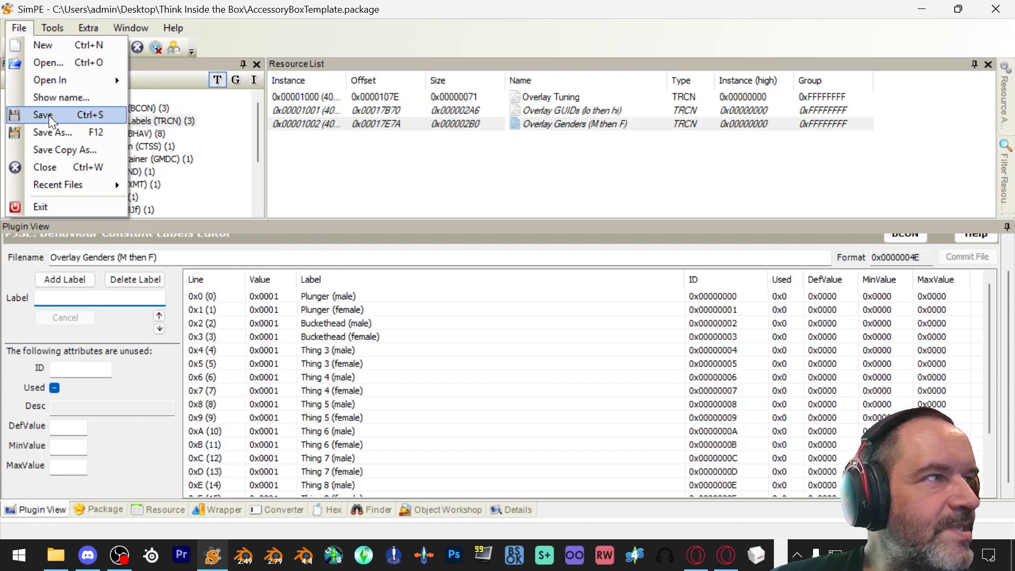
click(50, 115)
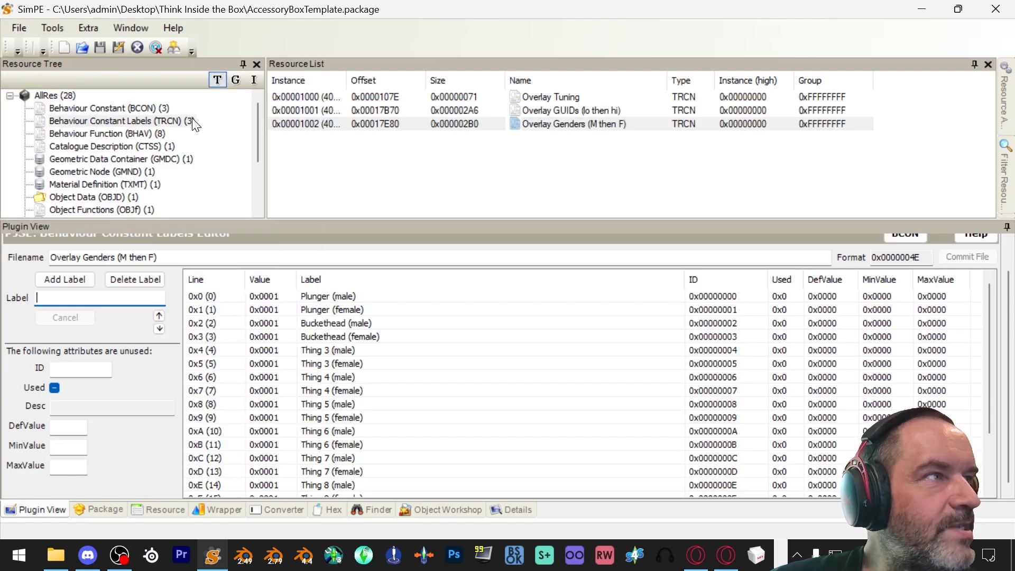
click(135, 120)
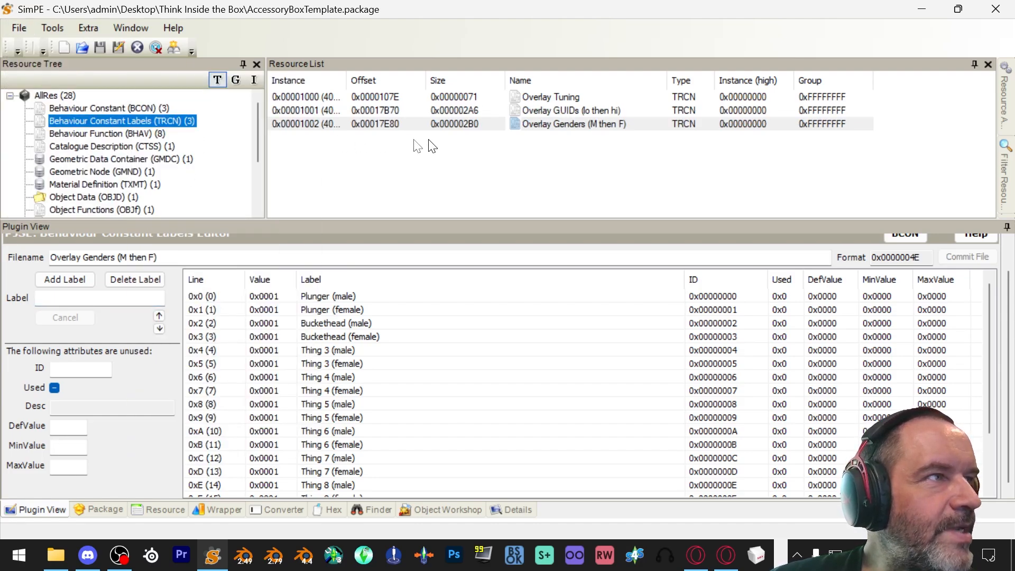
click(132, 107)
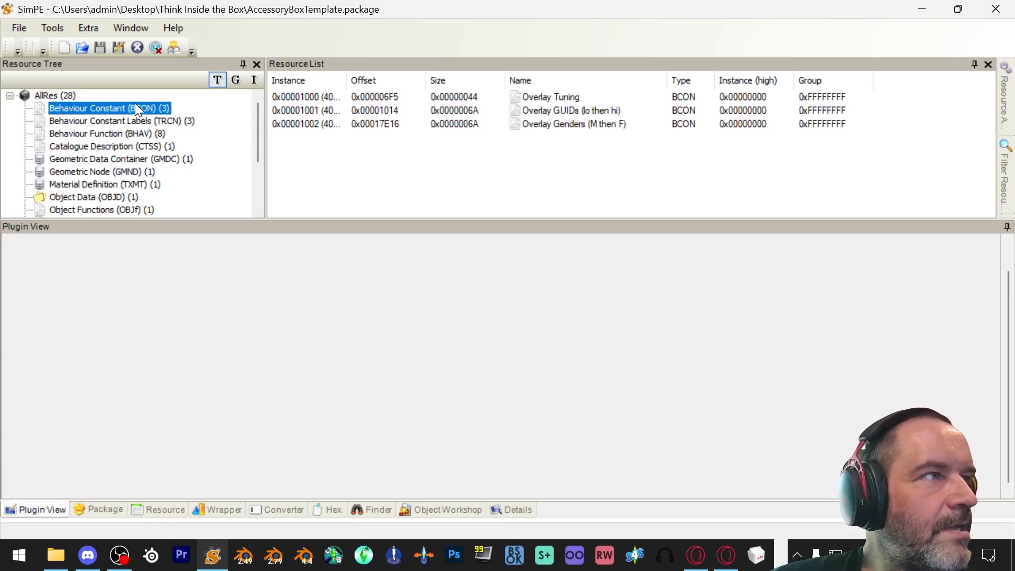
Open the Overlay GUIDs (lo then hi) constants and set Plunger (last) to 0x10DD, copying 10DD from the Notepad notes
click(316, 110)
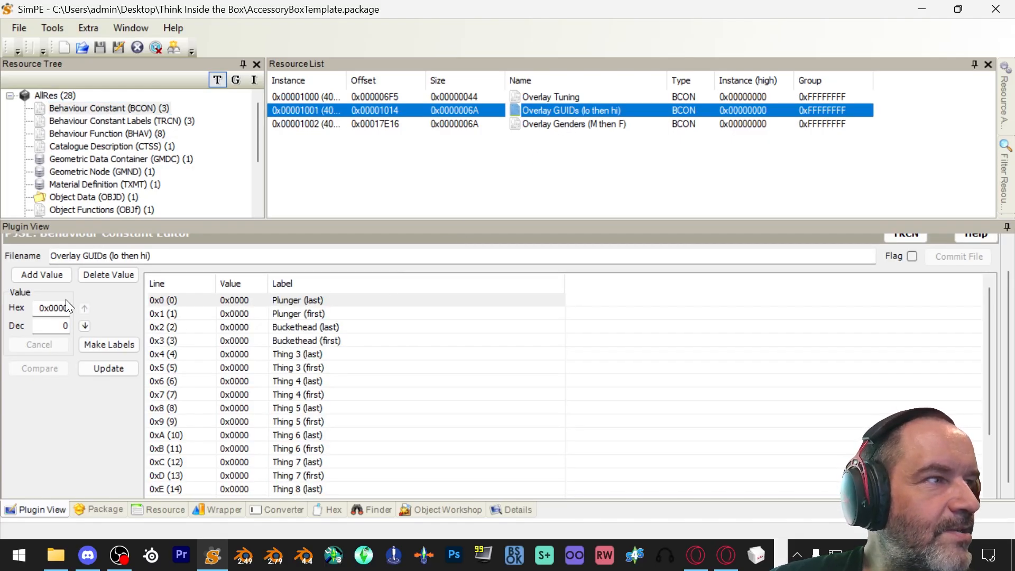
click(292, 304)
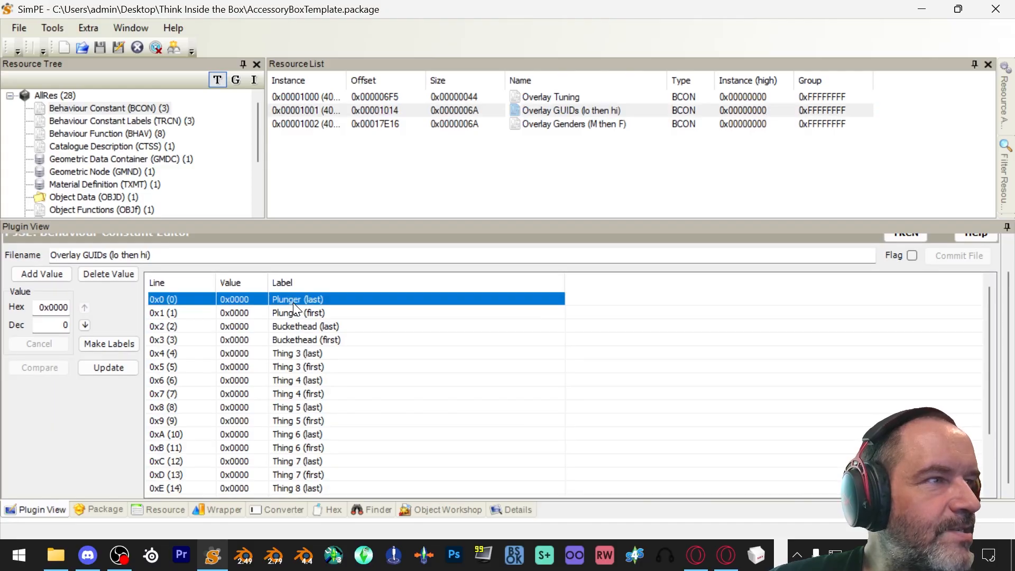
click(292, 312)
click(291, 303)
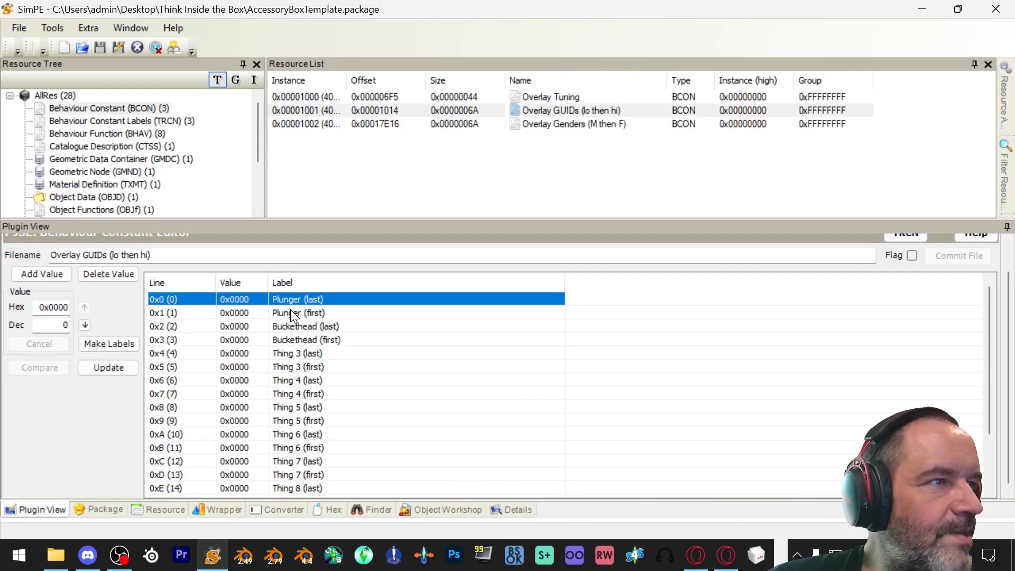
click(290, 309)
click(296, 300)
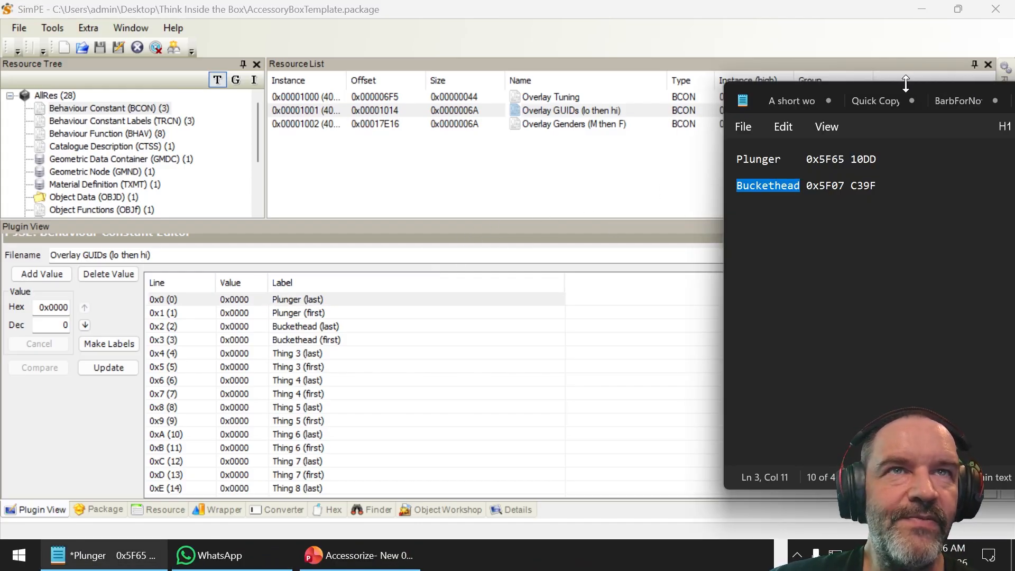
click(871, 161)
double_click(870, 160)
key(ctrl+c)
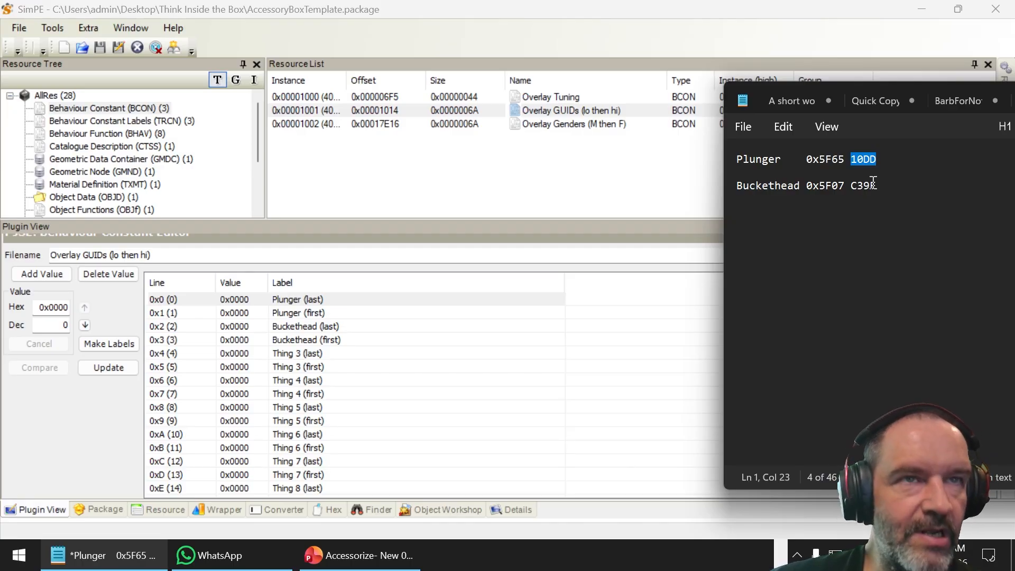
click(65, 303)
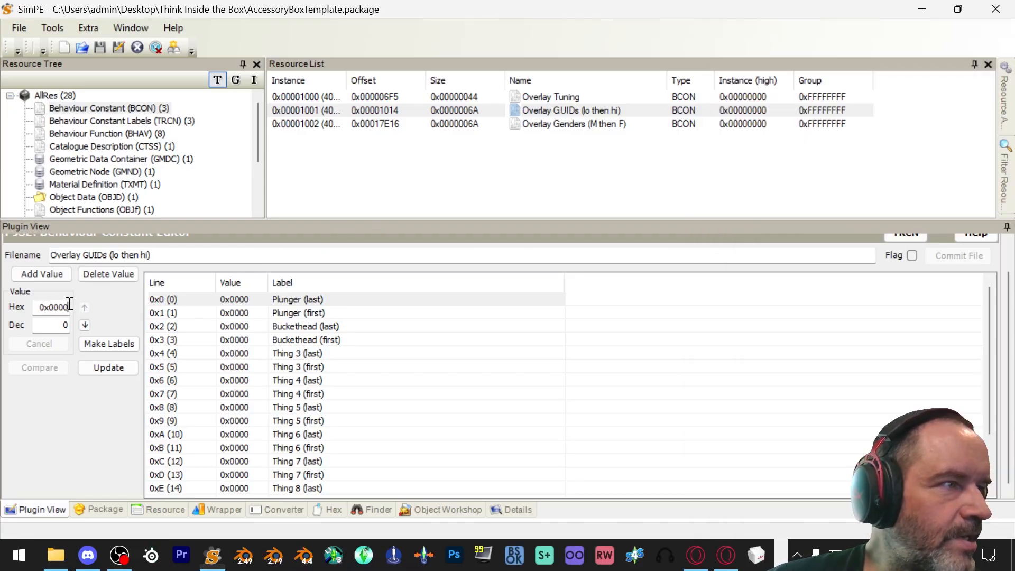
double_click(59, 307)
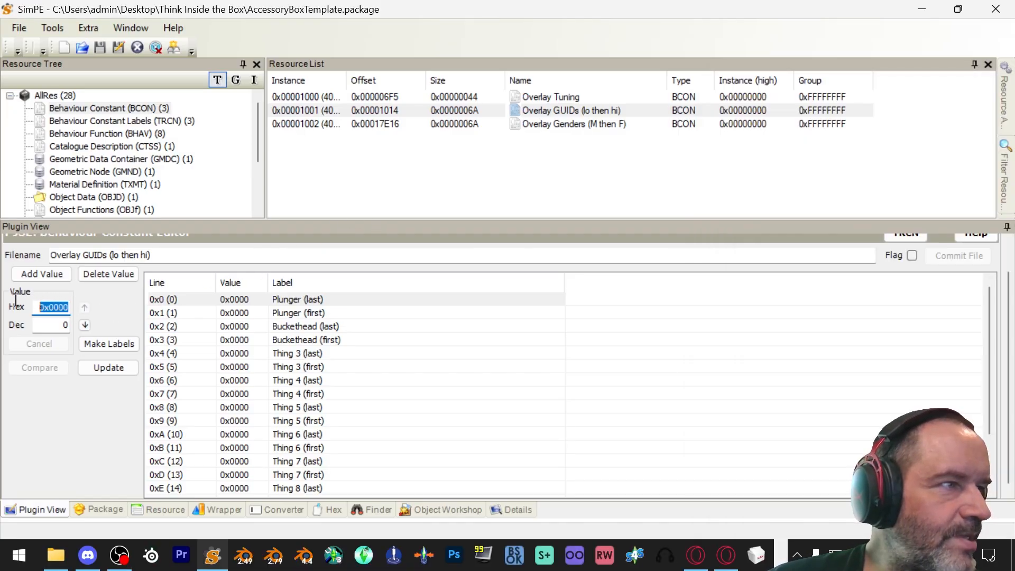
key(ctrl+v)
Set the Plunger (first) value to 0x5F65, copied from the Notepad notes, and recheck both Plunger entries
click(298, 315)
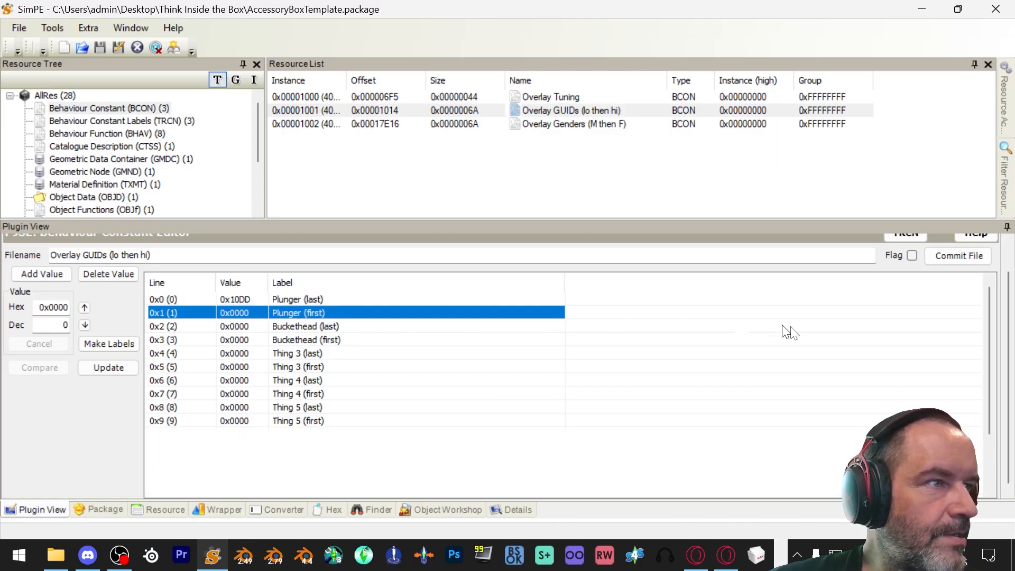
key(alt+Tab)
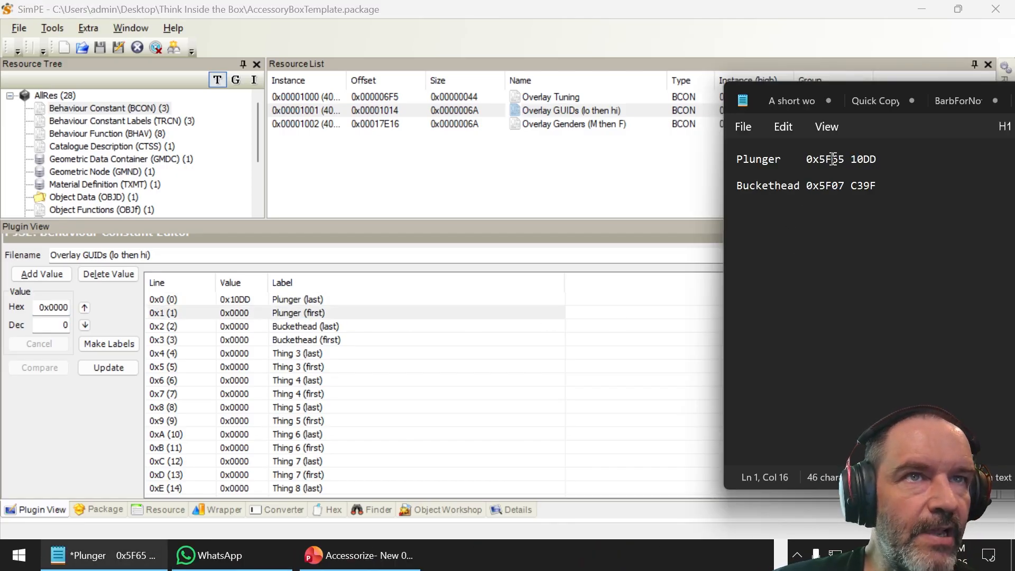
double_click(833, 161)
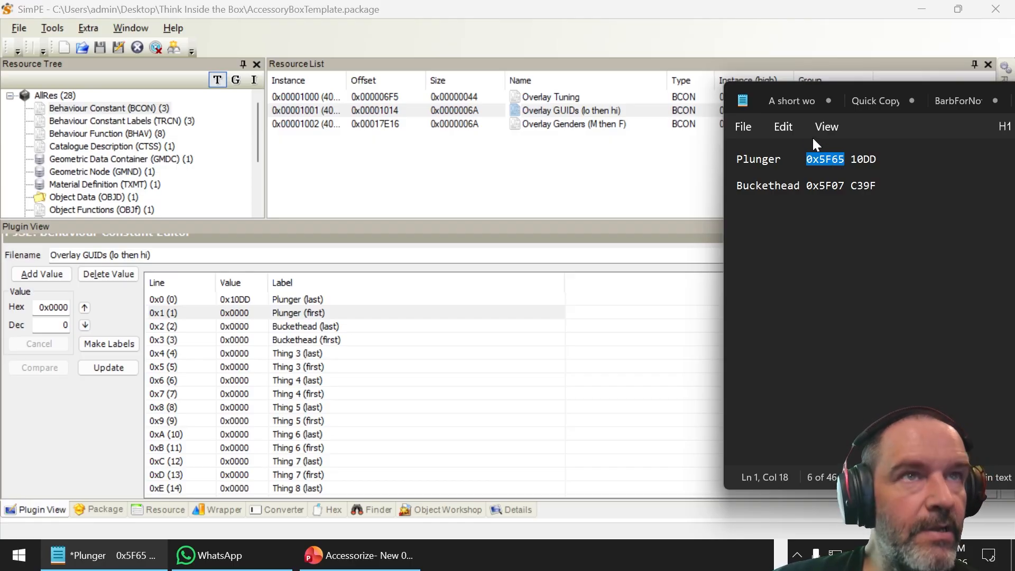
click(309, 314)
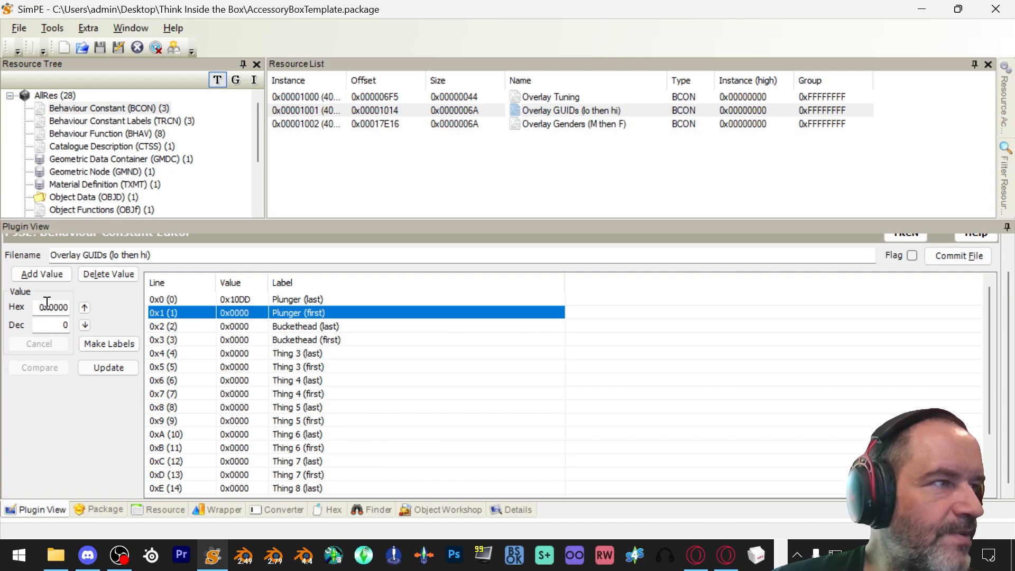
double_click(66, 307)
text(0x5F65)
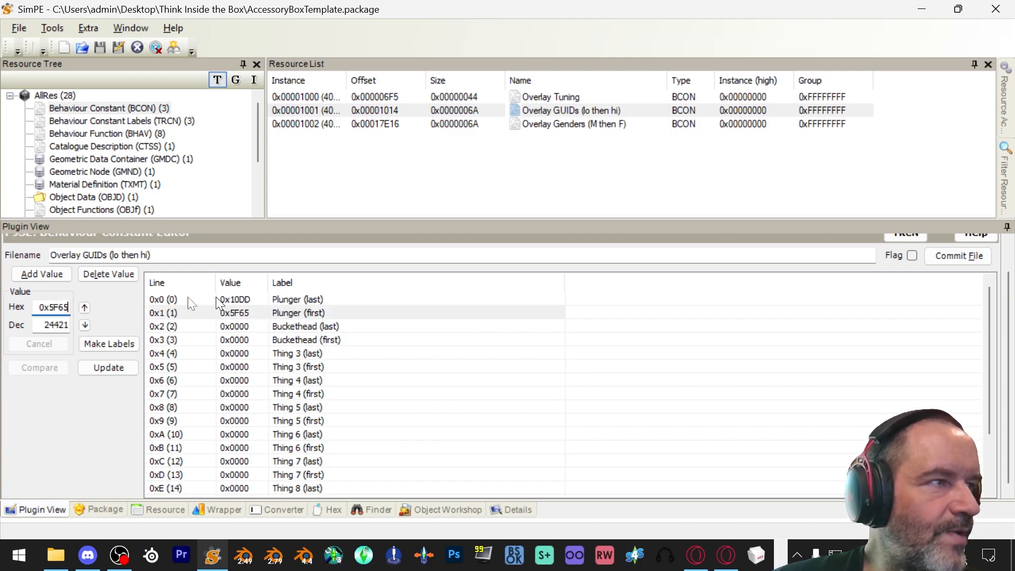
click(300, 326)
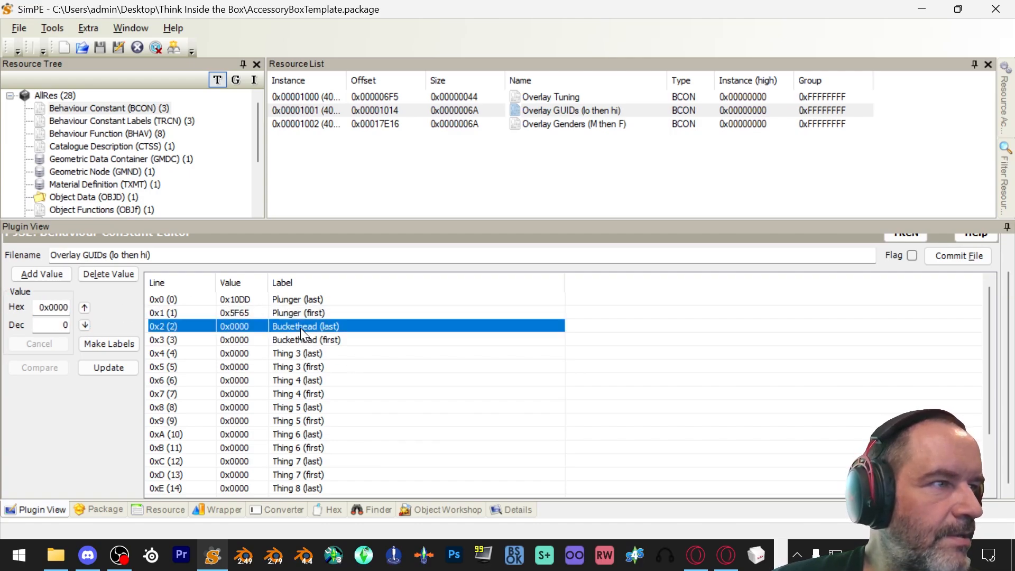
click(242, 313)
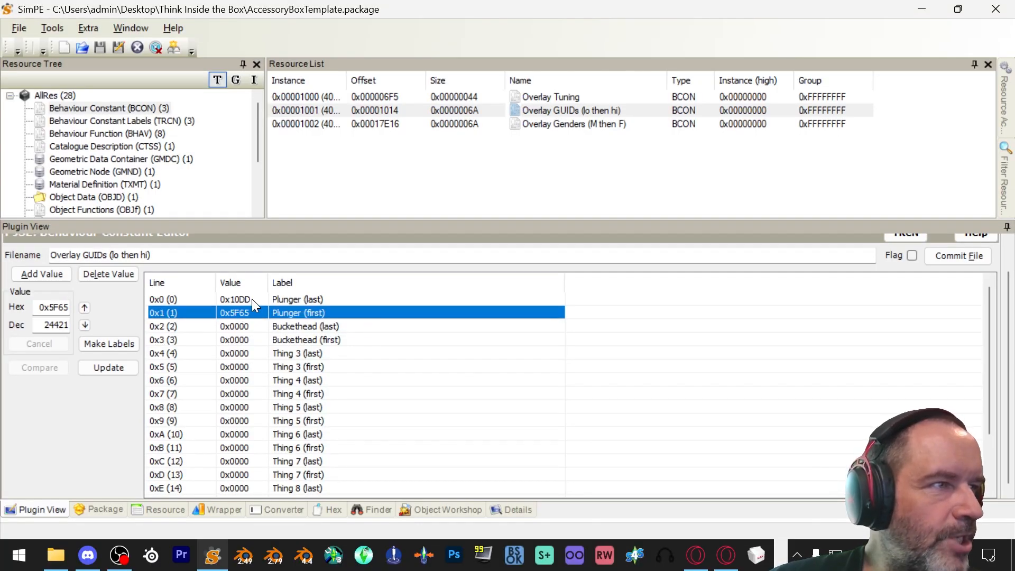
click(252, 299)
Copy C39F from the Notepad notes and enter it as the Buckethead (last) value in SimPE's Overlay GUIDs
click(320, 325)
key(alt+Tab)
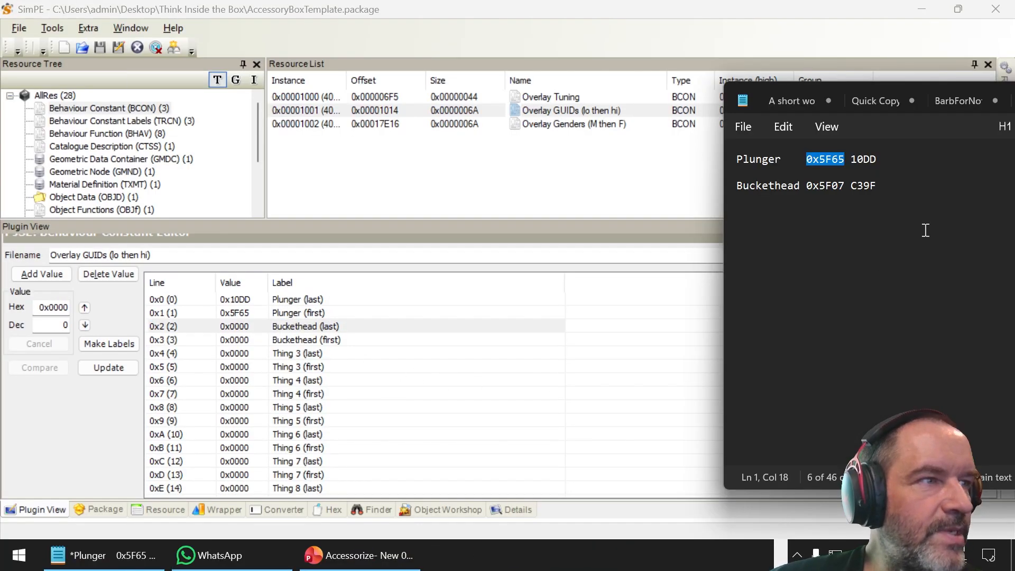
click(851, 183)
click(862, 183)
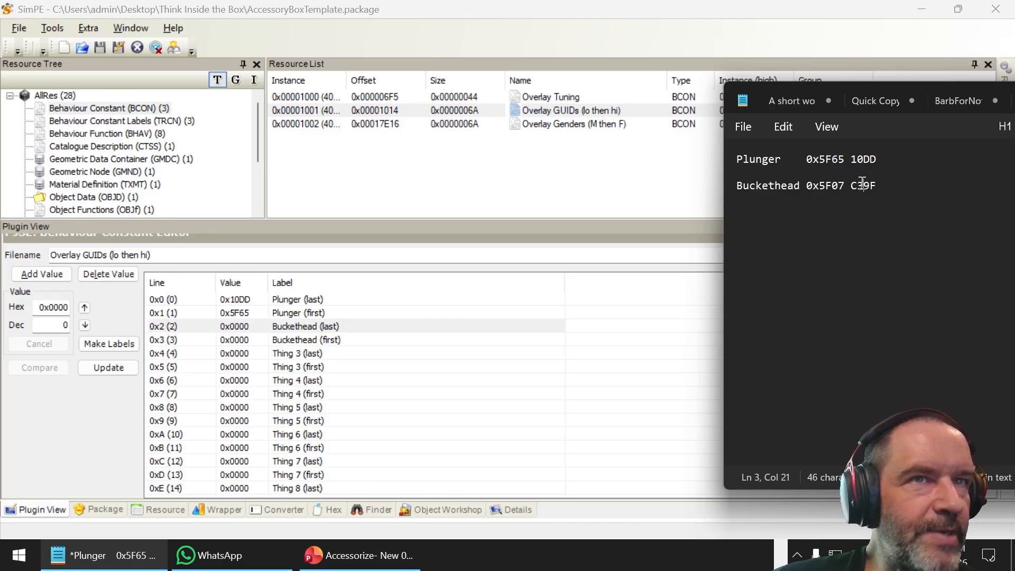
double_click(862, 183)
key(ctrl+c)
click(315, 329)
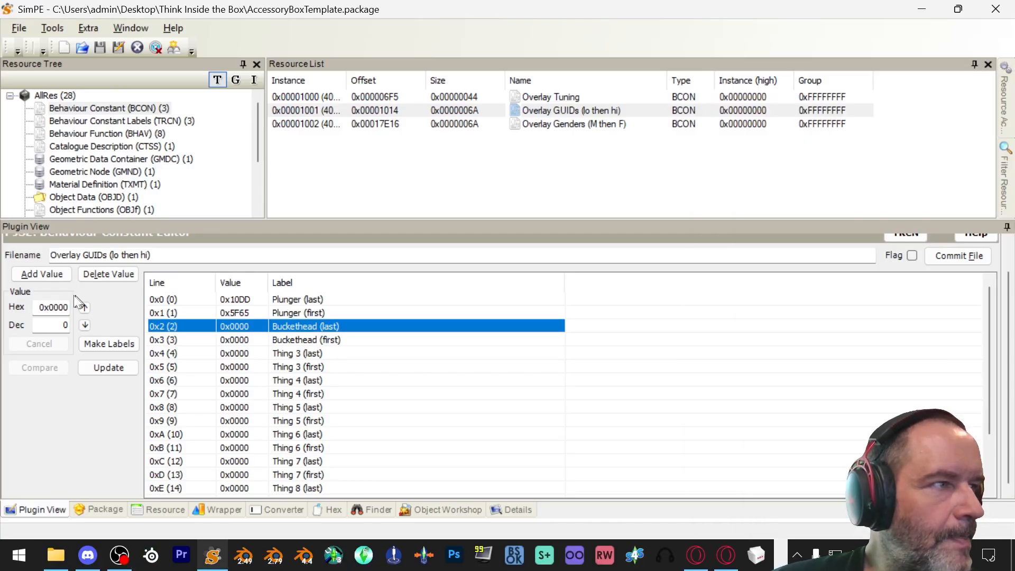
drag(68, 307, 16, 292)
key(ctrl+v)
Copy 0x5F07 from the Notepad notes, paste it as the Thing 3 (last) value, and commit the Overlay GUIDs
click(318, 341)
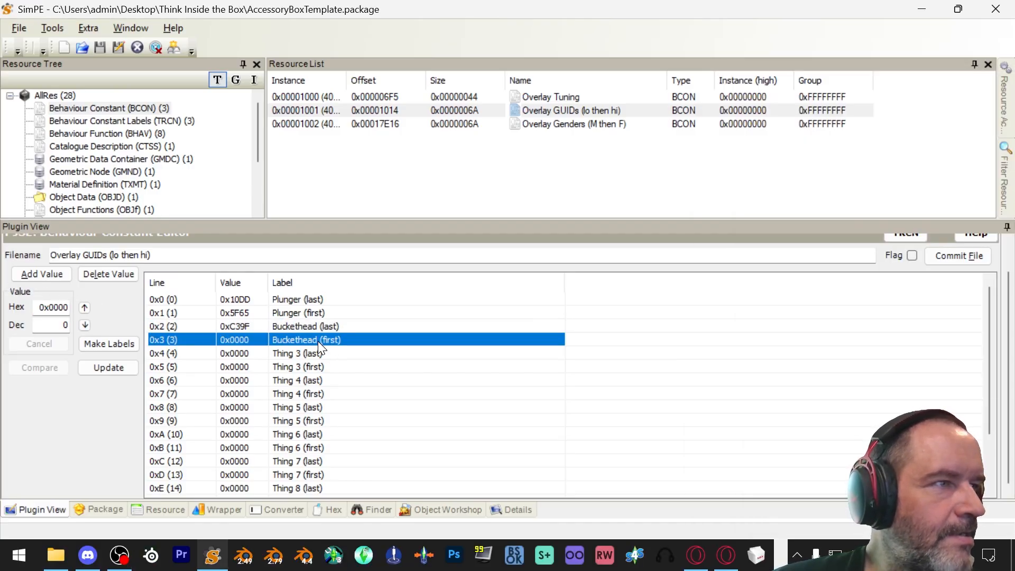
key(alt+Tab)
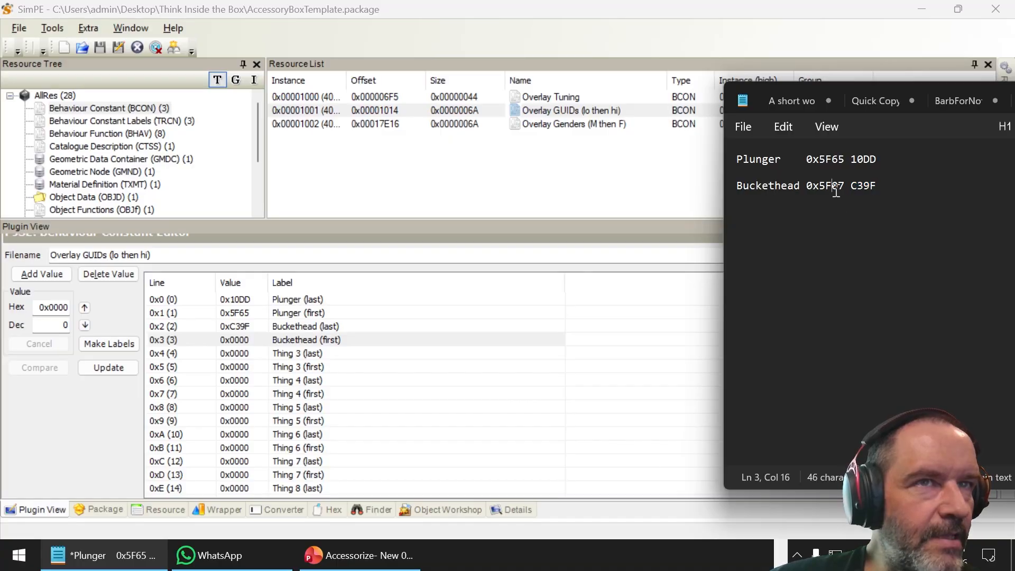
double_click(837, 196)
key(ctrl+c)
click(288, 353)
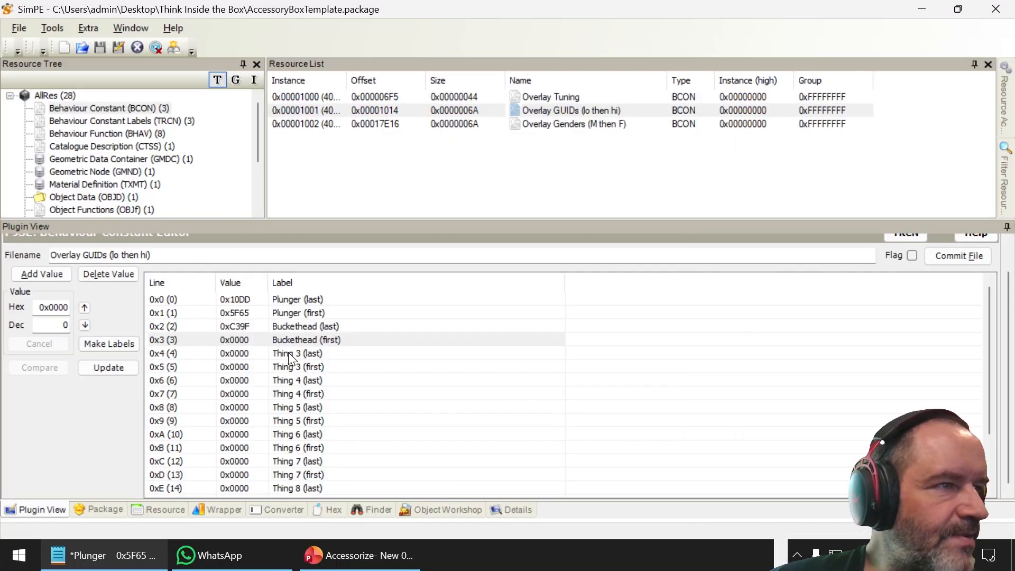
double_click(68, 307)
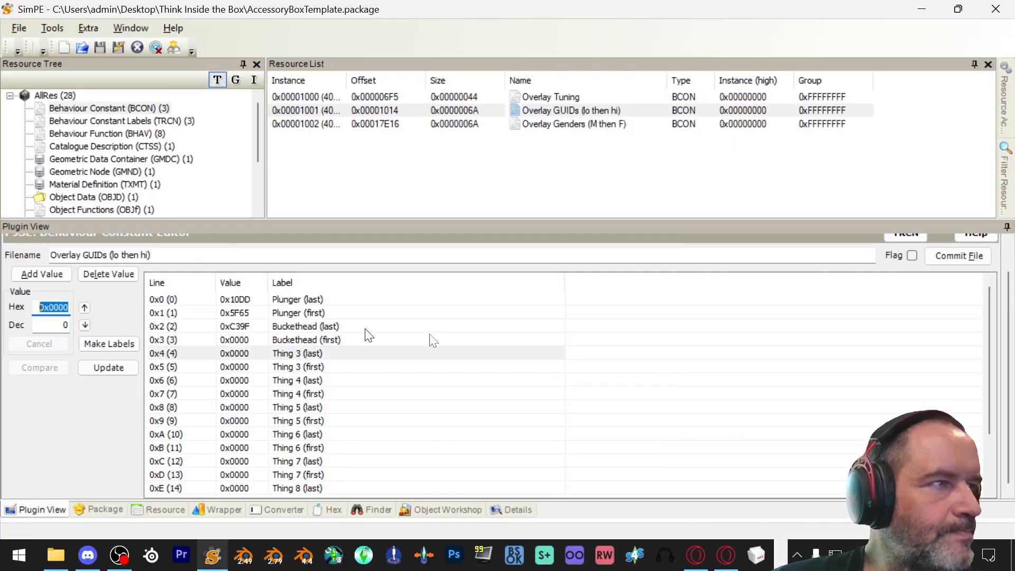
key(ctrl+v)
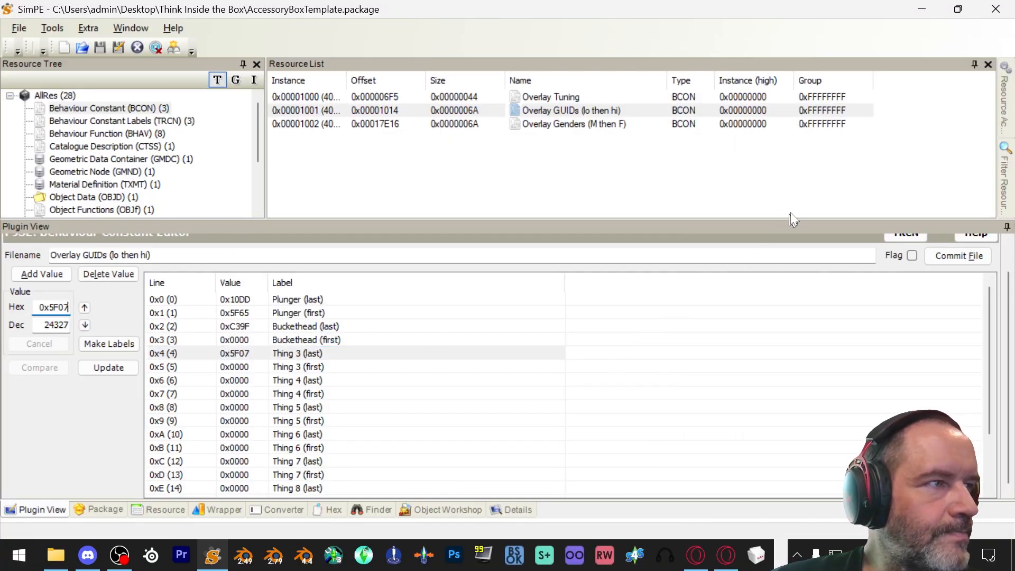
click(949, 258)
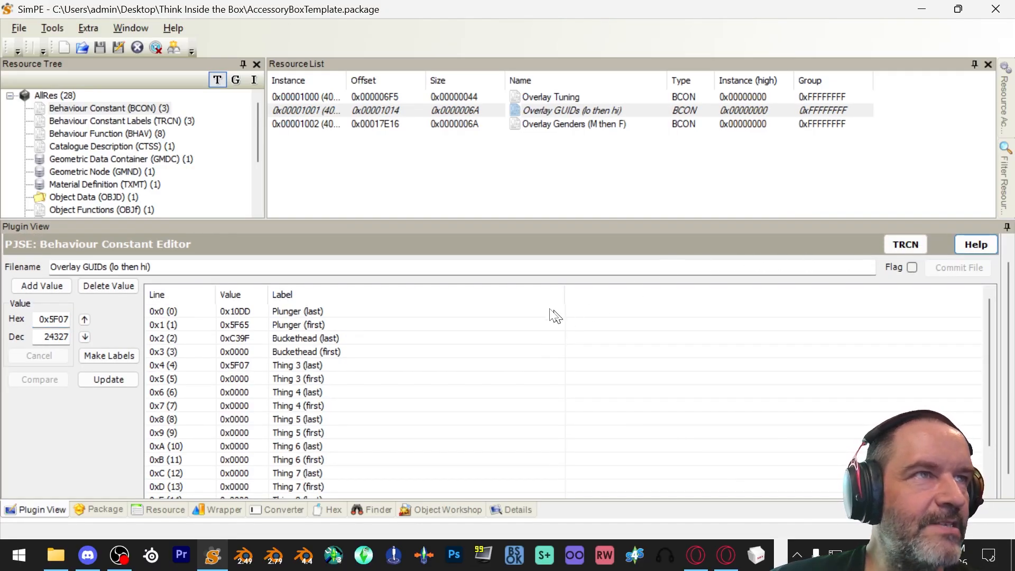
Open the Overlay Genders (M then F) constants and set the Plunger (male) value to 0x0000
click(590, 126)
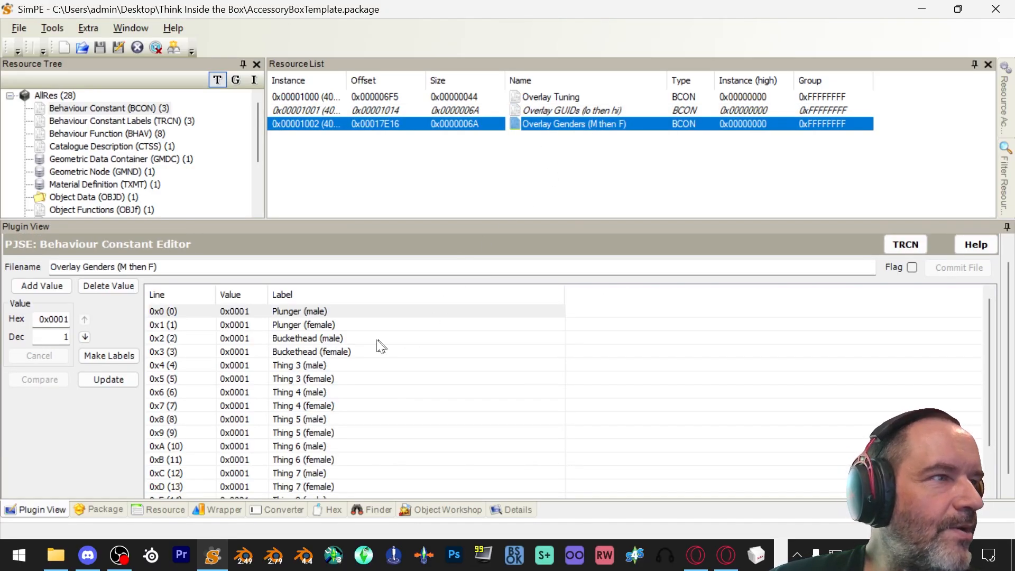
click(330, 313)
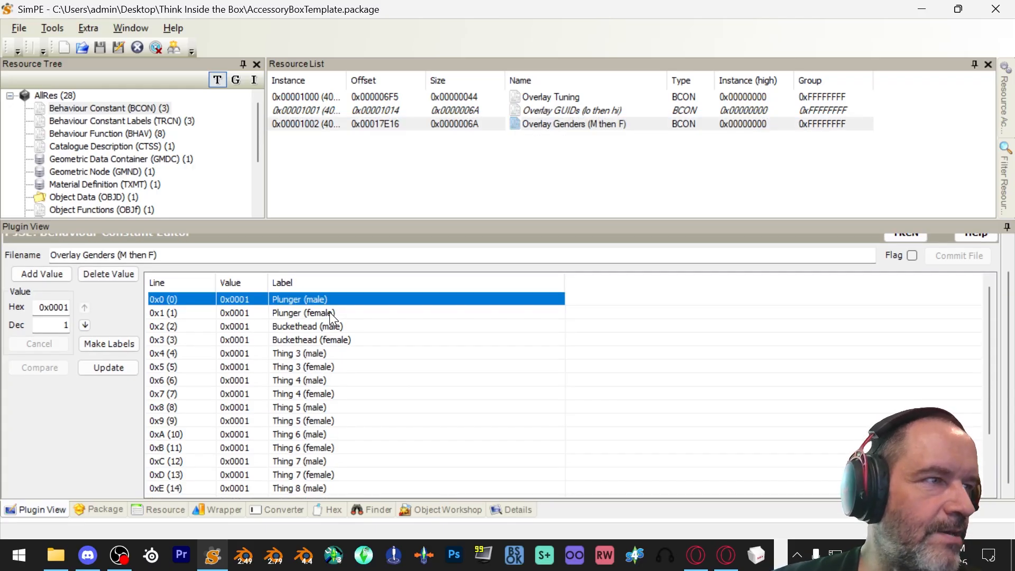
key(Down)
key(Up)
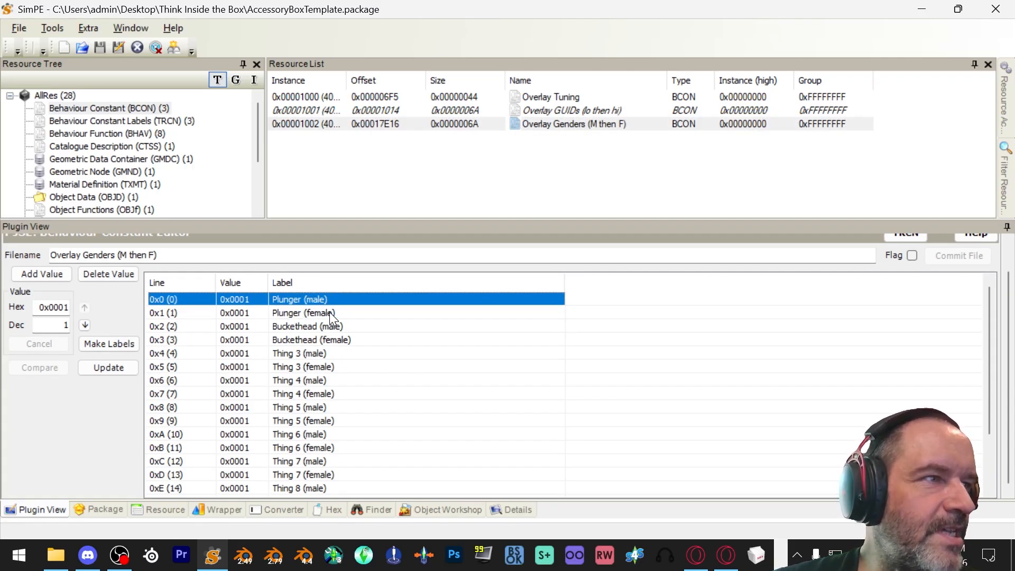
key(Down)
key(Up)
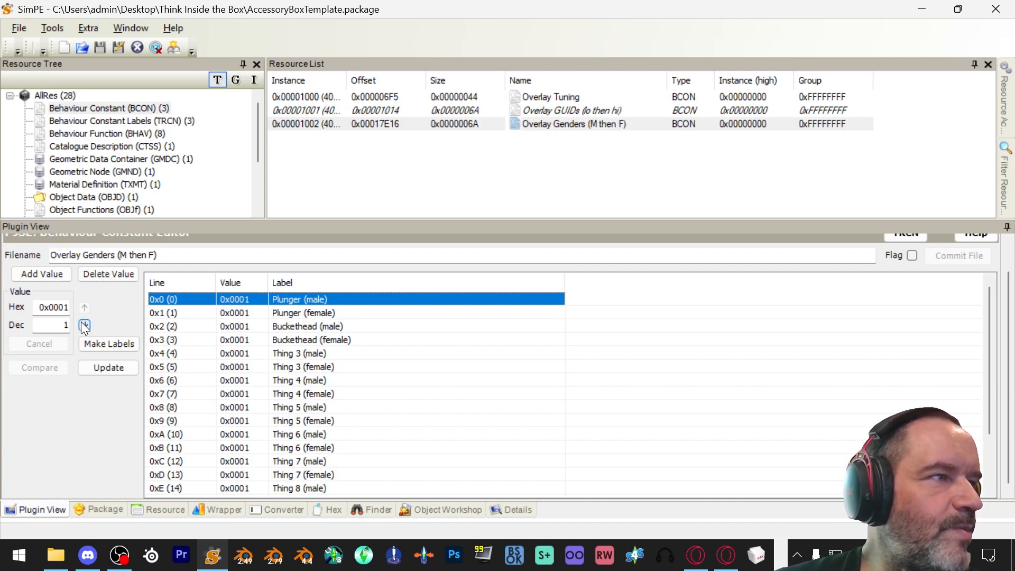
click(66, 308)
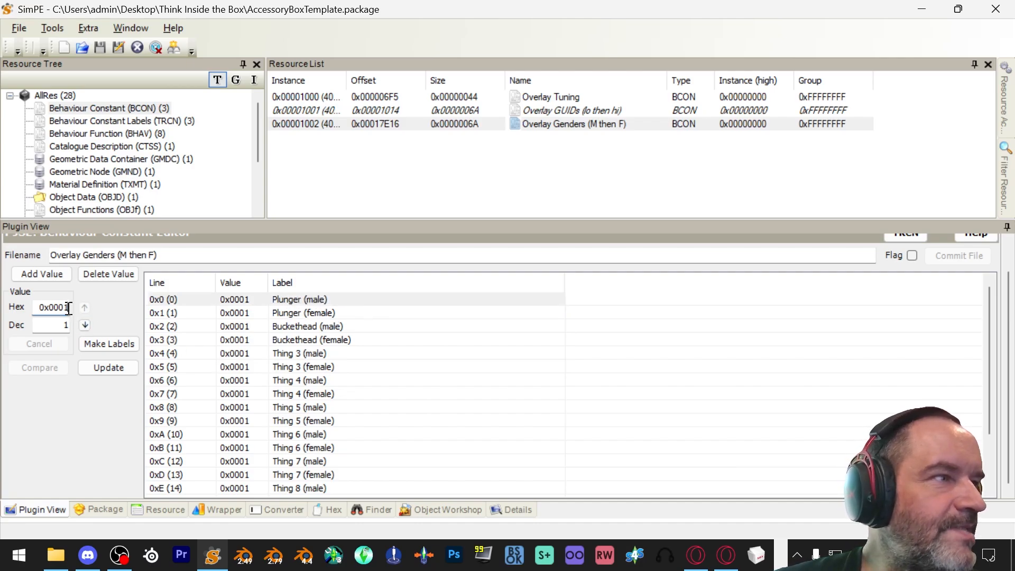
key(BackSpace)
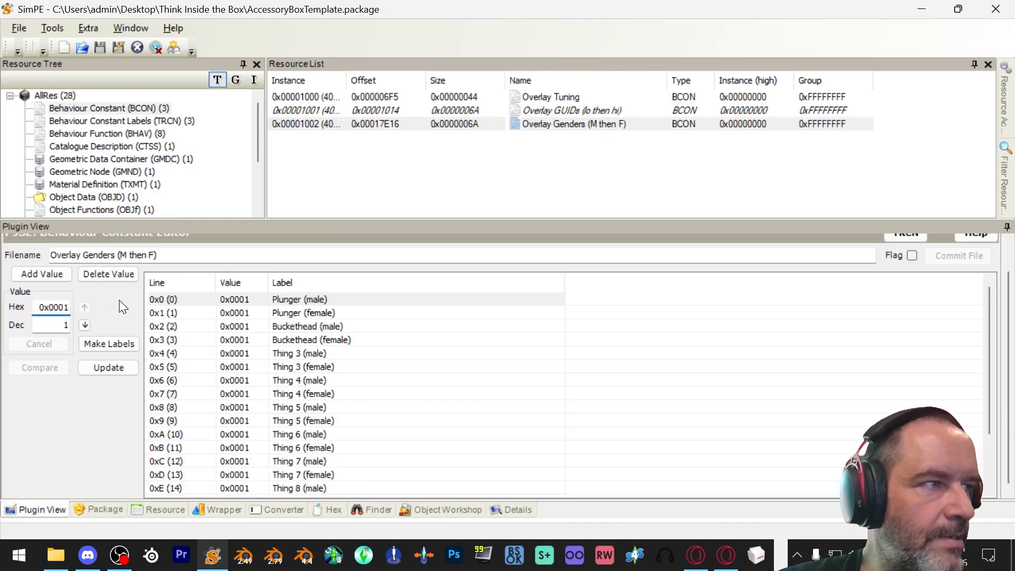
text(0)
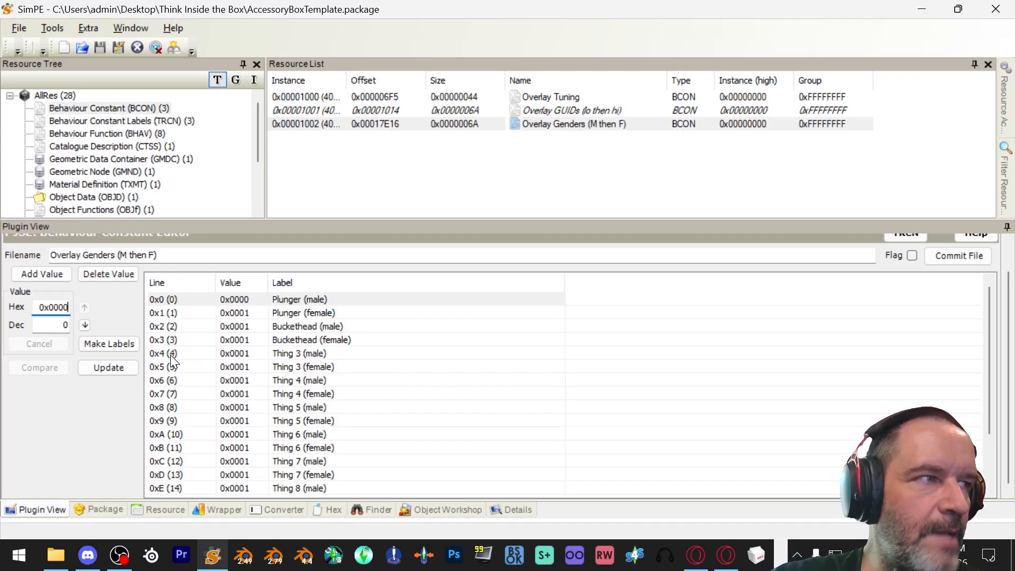
Set the Plunger (male) value back to 0x0001 and commit the Overlay Genders constants
key(BackSpace)
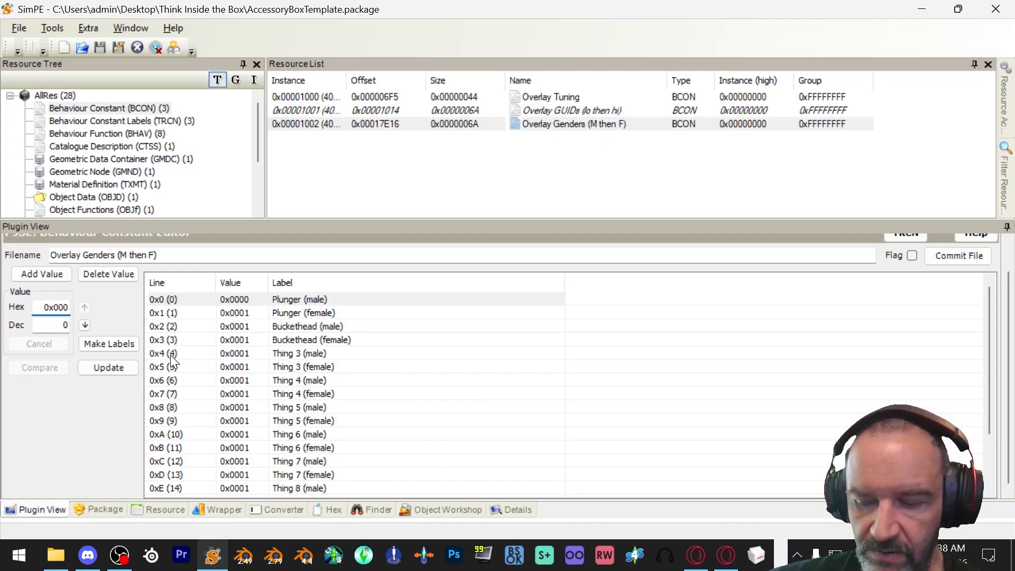
text(1)
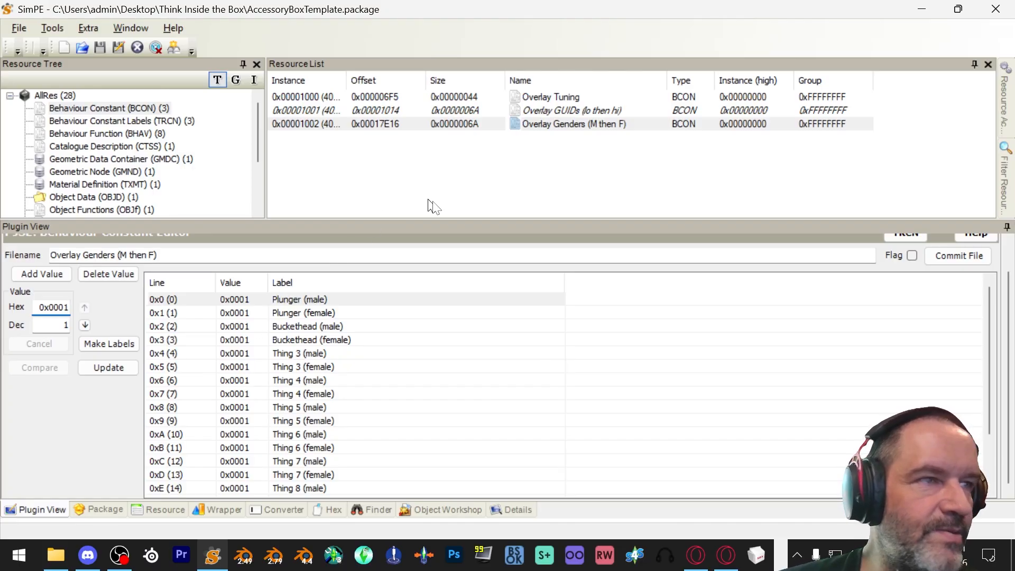
click(974, 258)
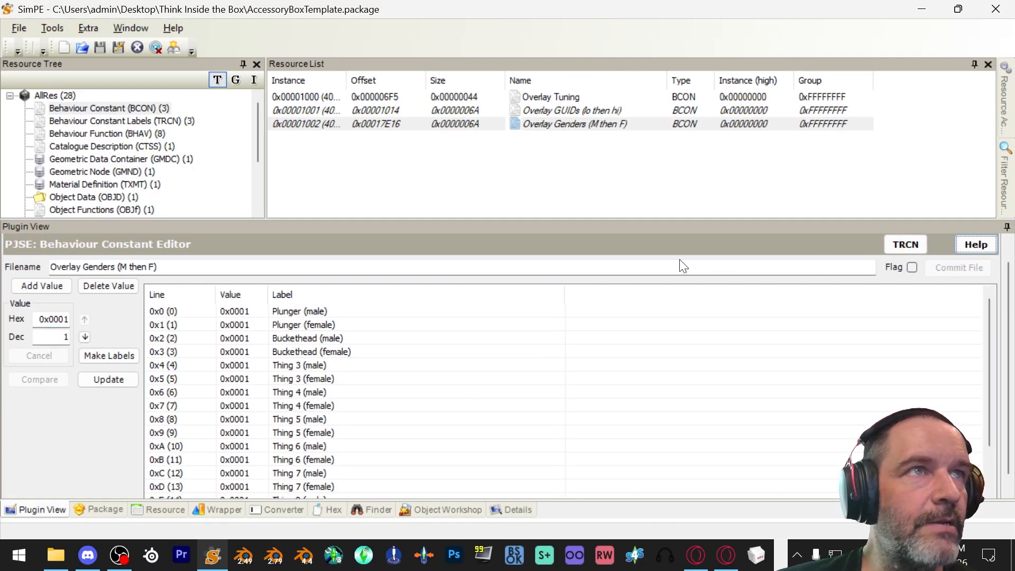
scroll(193, 174, down, 3)
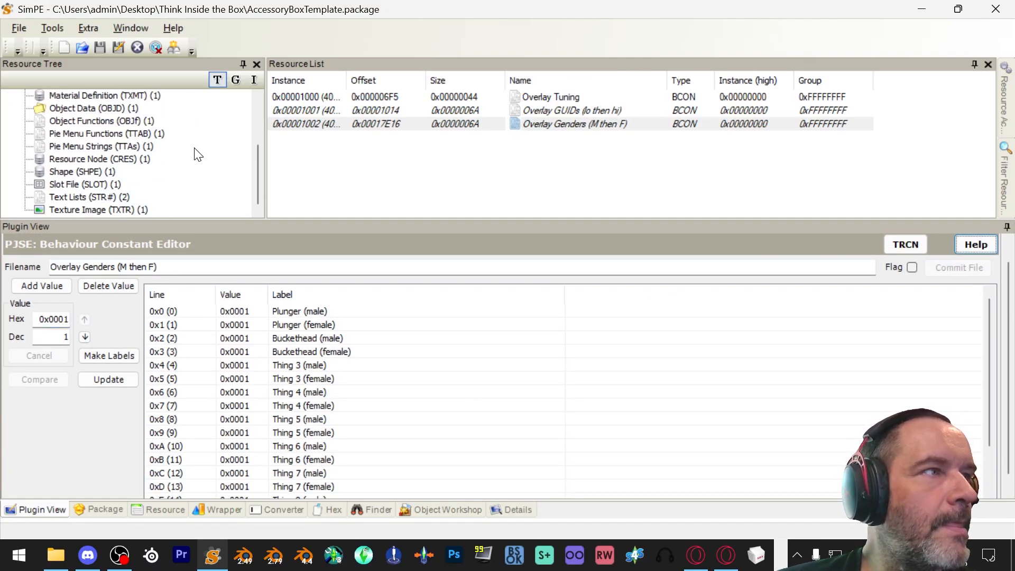
scroll(188, 171, up, 3)
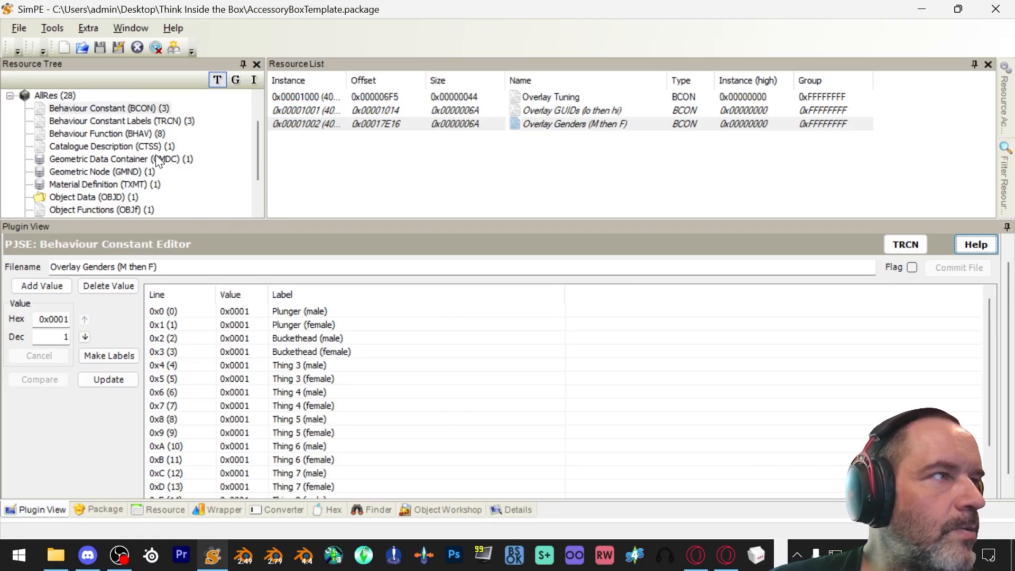
Open the "MakeActionString prim string set" text list for the box's Add and Remove menu entries
scroll(155, 154, down, 3)
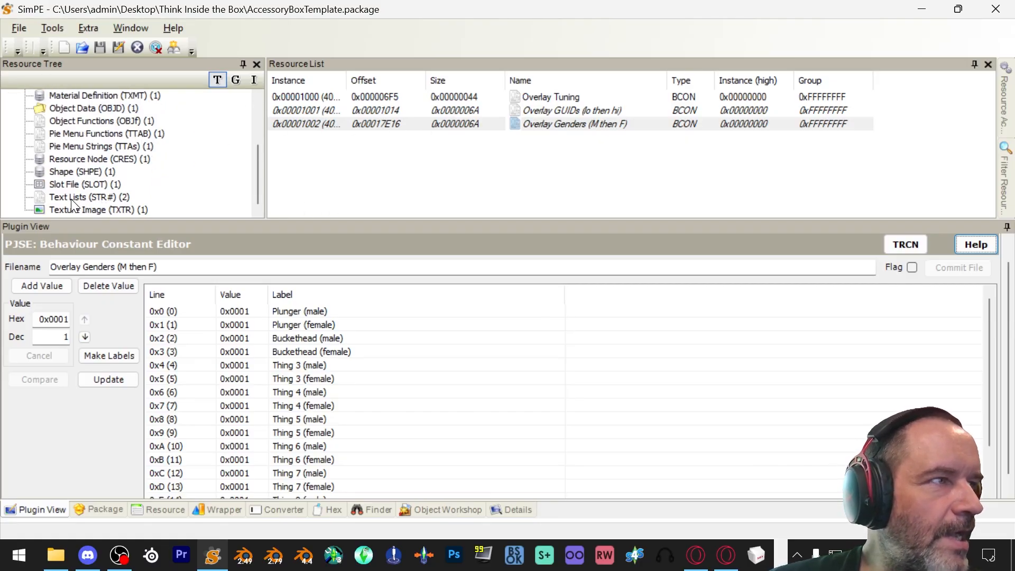
click(100, 197)
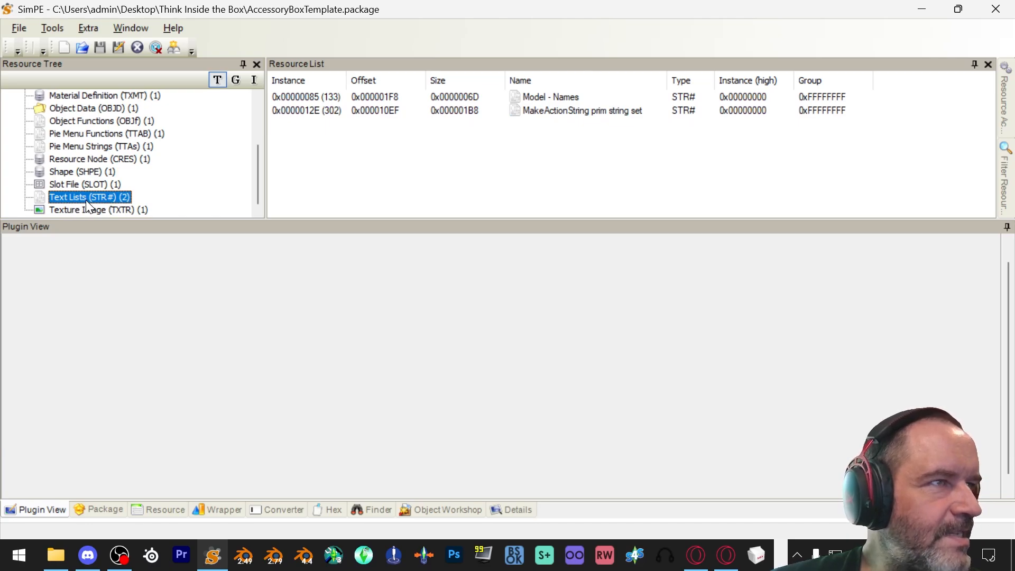
click(548, 113)
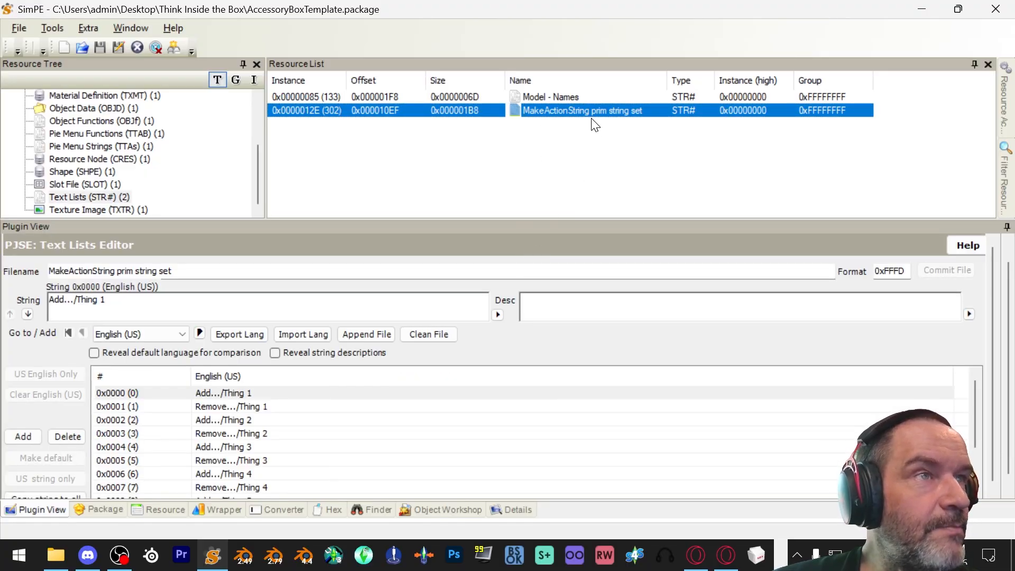
click(247, 396)
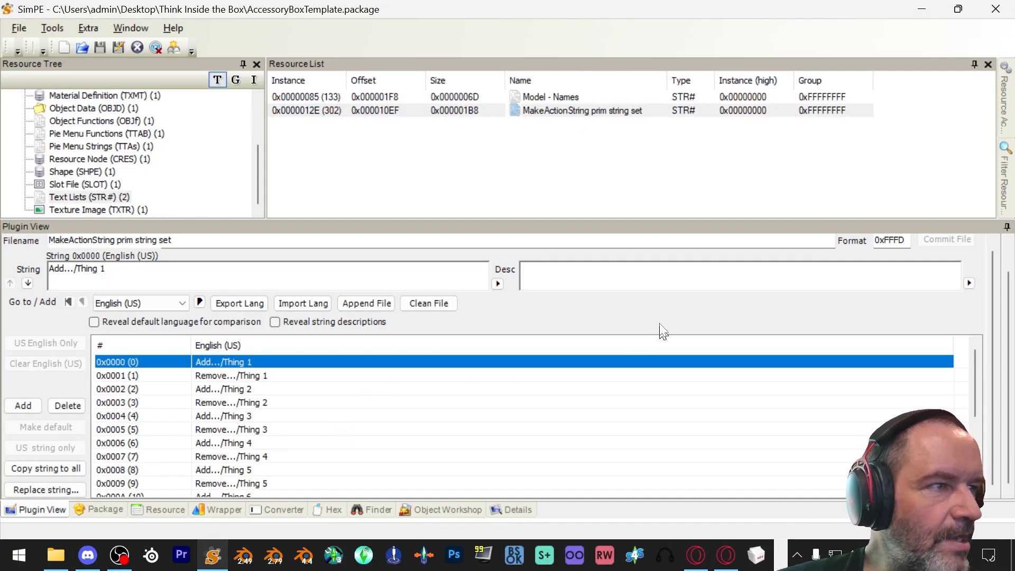
key(alt+Tab)
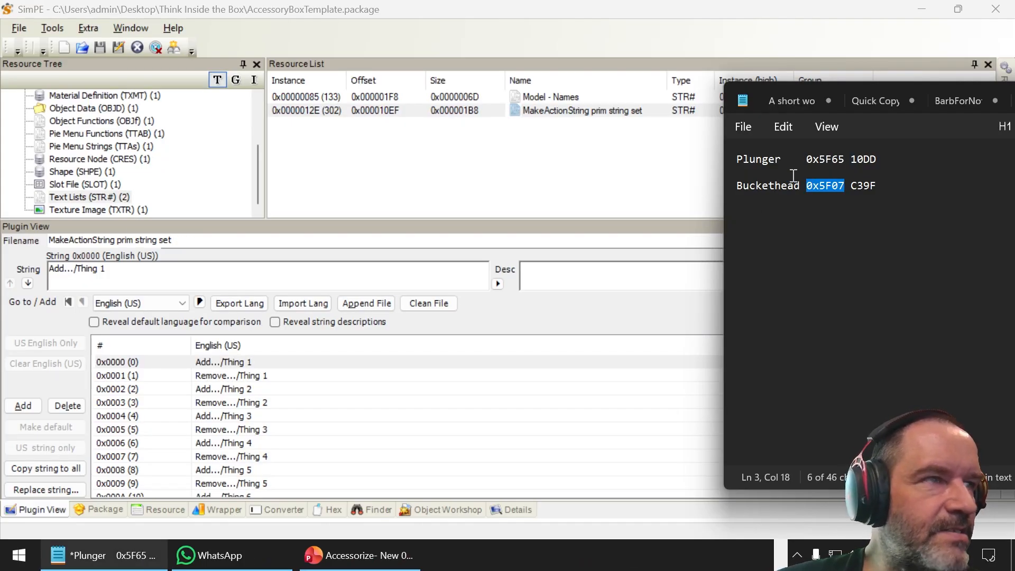
click(241, 362)
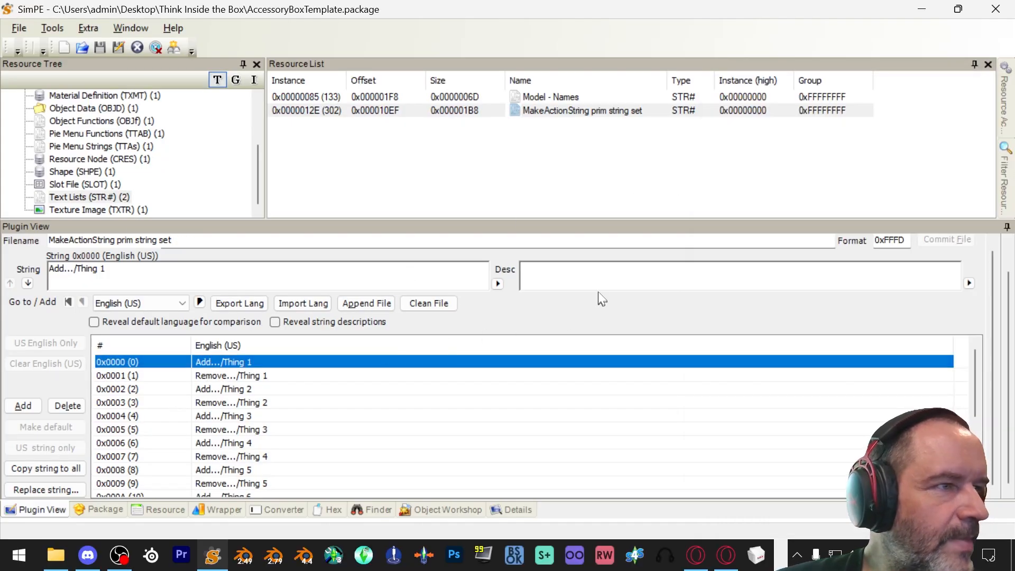
click(285, 375)
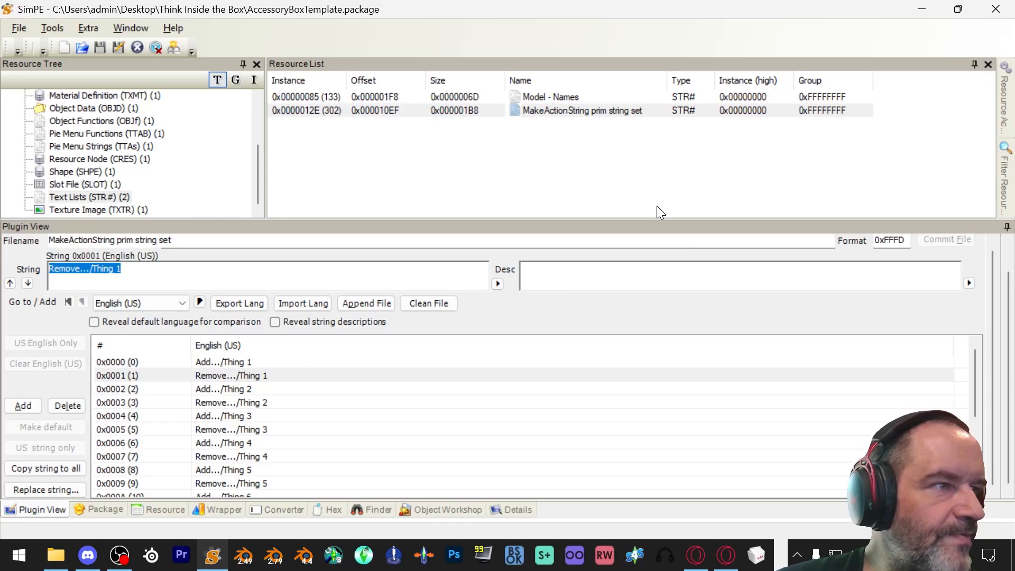
Copy "Plunger" from the Notepad notes and use it to change string 0x0000 to "Add.../Plunger"
key(alt+Tab)
drag(788, 159, 728, 159)
key(ctrl+c)
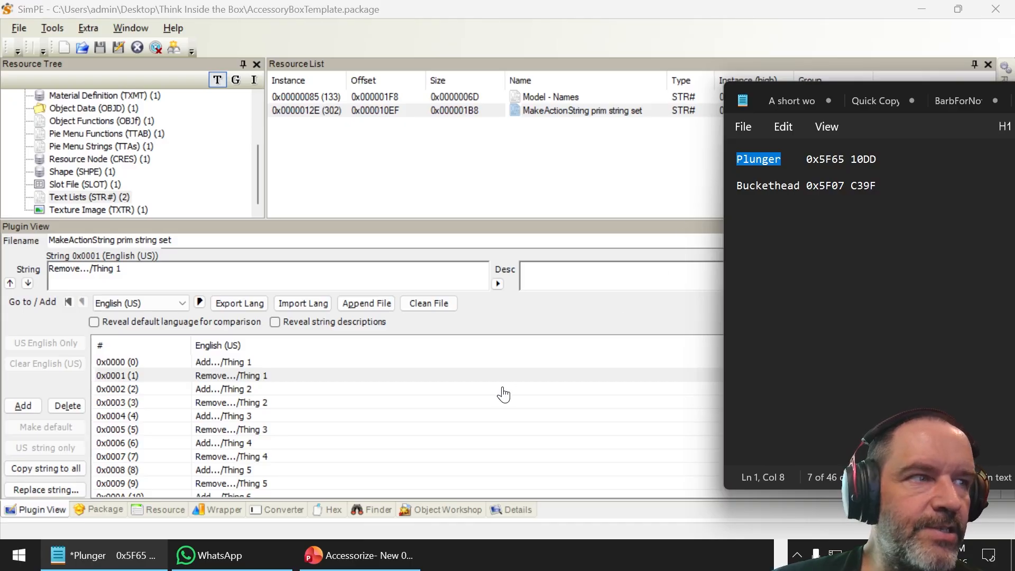
click(241, 363)
click(195, 269)
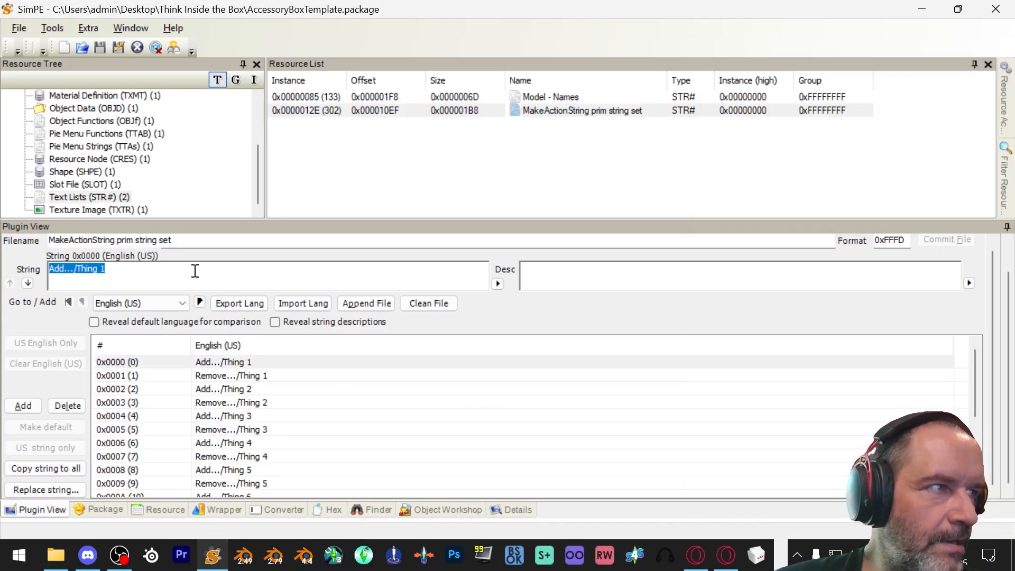
click(213, 270)
key(ctrl+shift+Left)
key(ctrl+shift+Left)
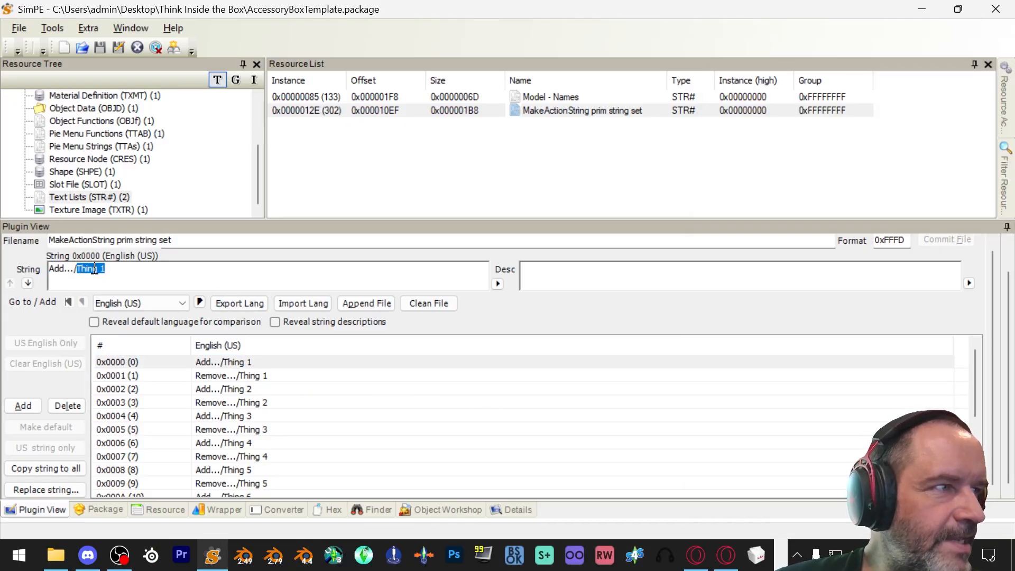
key(ctrl+v)
Replace "Thing 1" in string 0x0001 so that it reads "Remove.../Plunger"
click(264, 376)
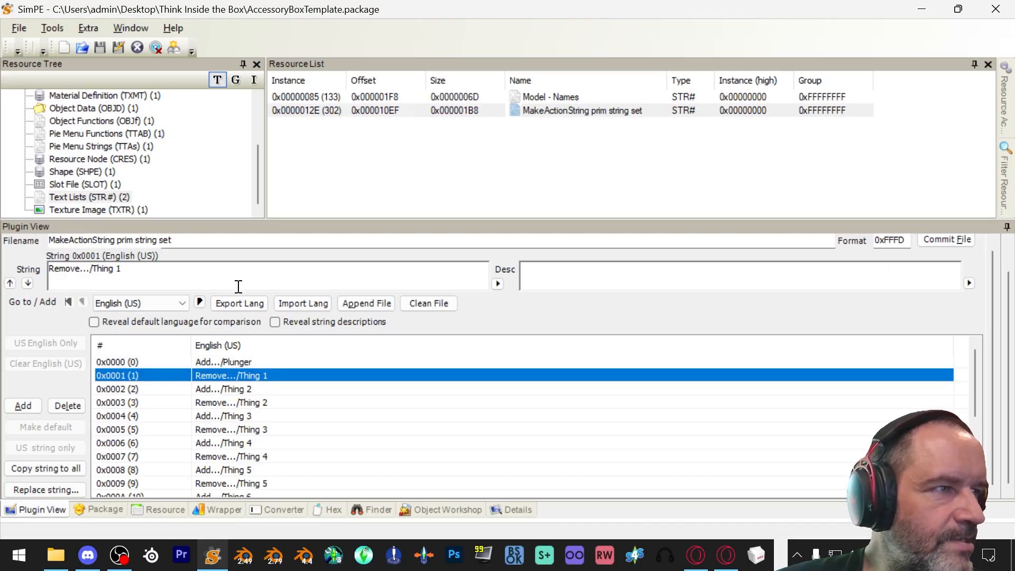
click(244, 266)
drag(123, 269, 94, 270)
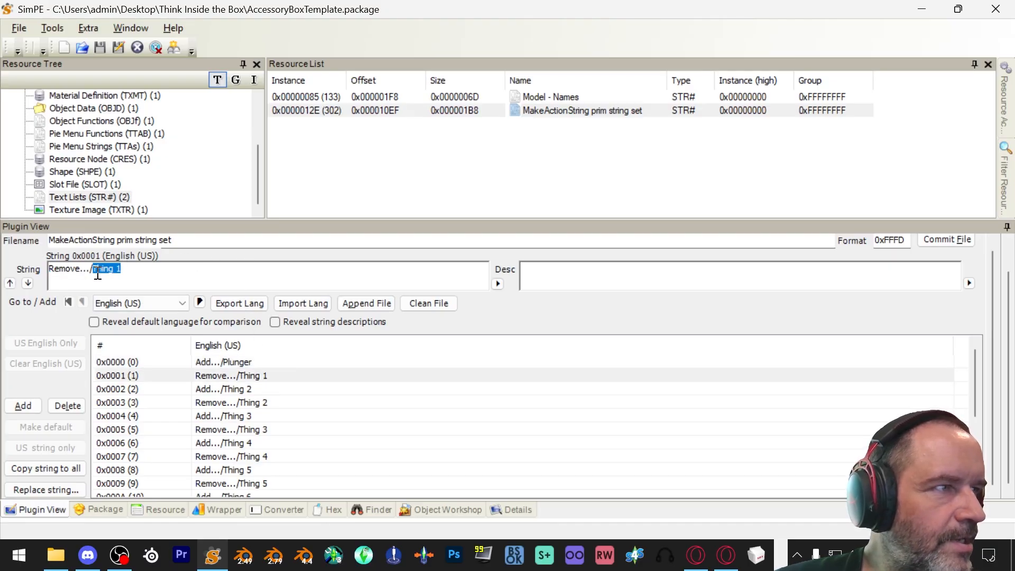
key(ctrl+v)
Copy "Buckethead" from the Notepad notes and use it to change string 0x0002 to "Add.../Buckethead"
key(alt+Tab)
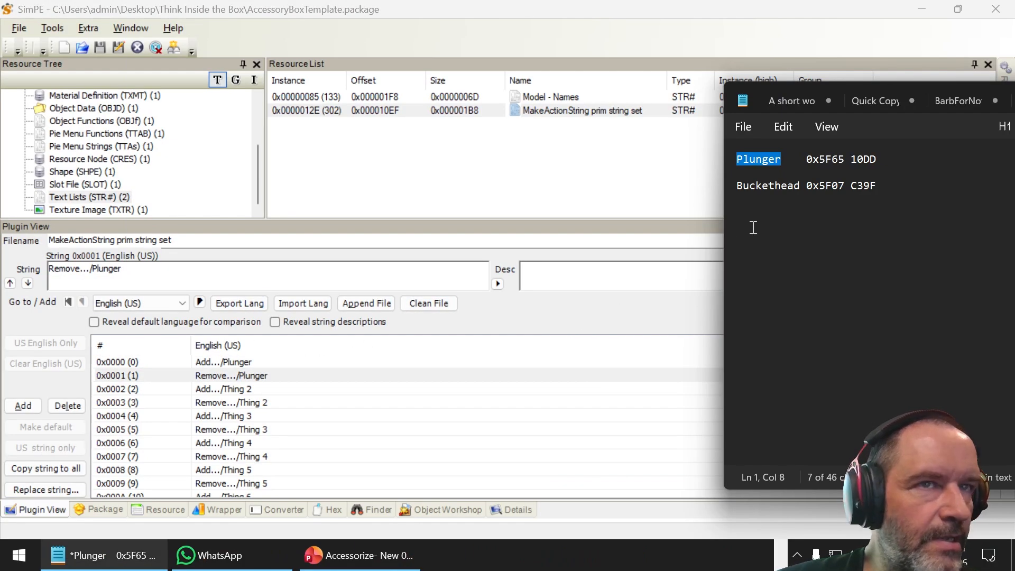
drag(799, 185, 724, 184)
key(ctrl+c)
click(245, 388)
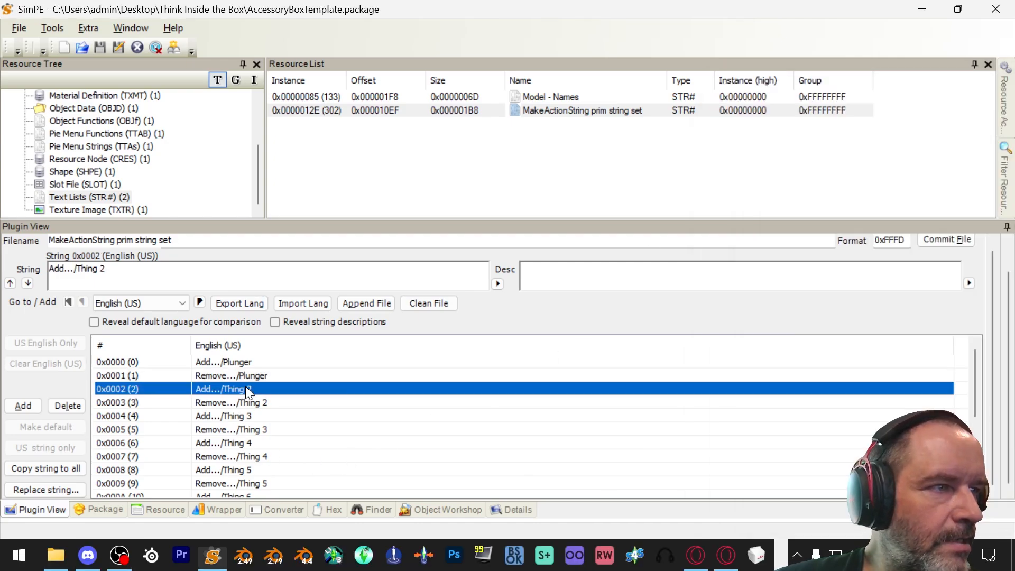
drag(49, 270, 207, 285)
key(ctrl+v)
Change string 0x0003 to "Remove.../Buckethead" and commit the text list
click(243, 403)
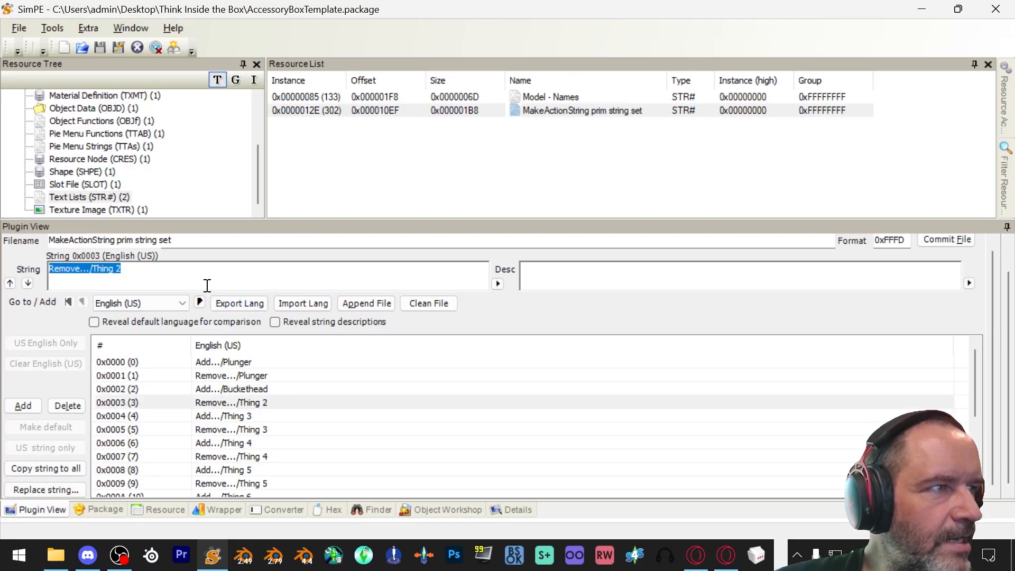
drag(92, 272, 122, 270)
key(ctrl+v)
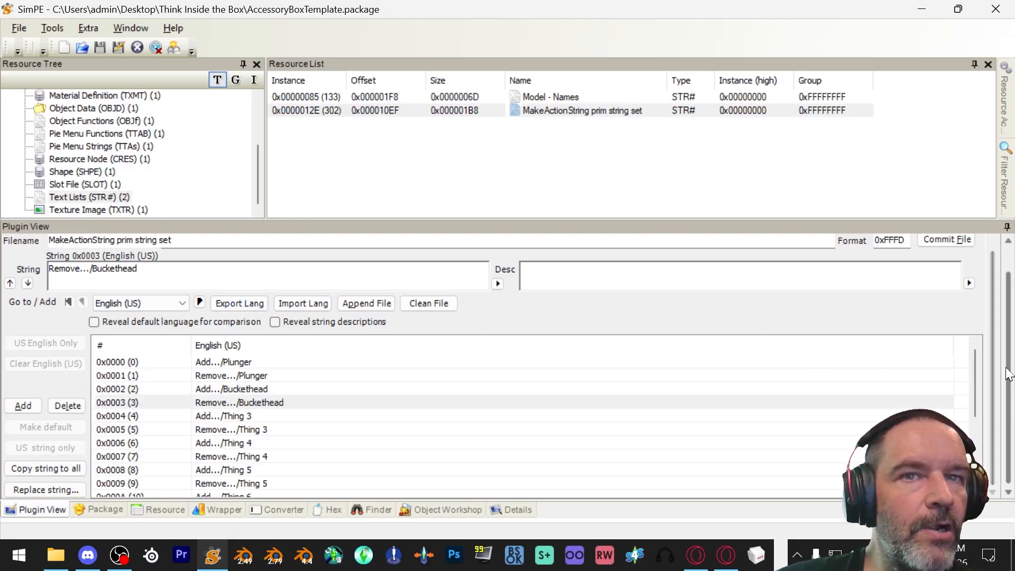
click(949, 270)
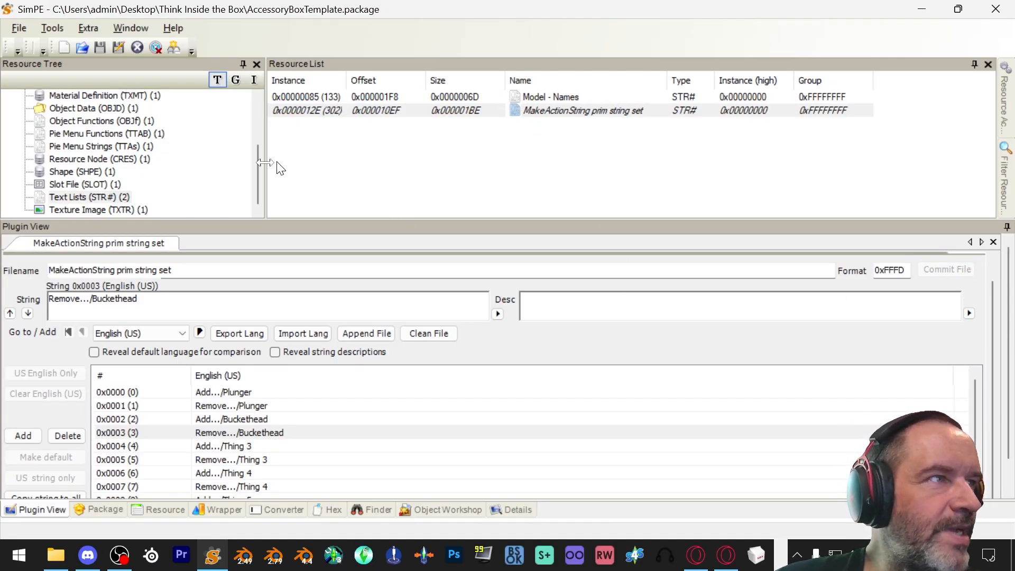
Check the number of overlays in the Overlay Tuning constants and save the package
scroll(231, 176, up, 3)
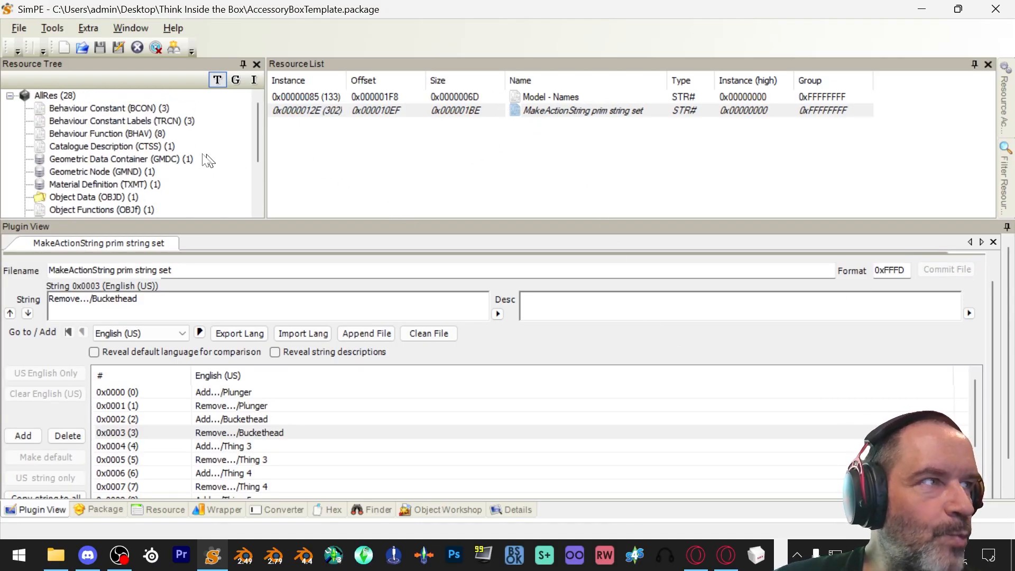
click(156, 109)
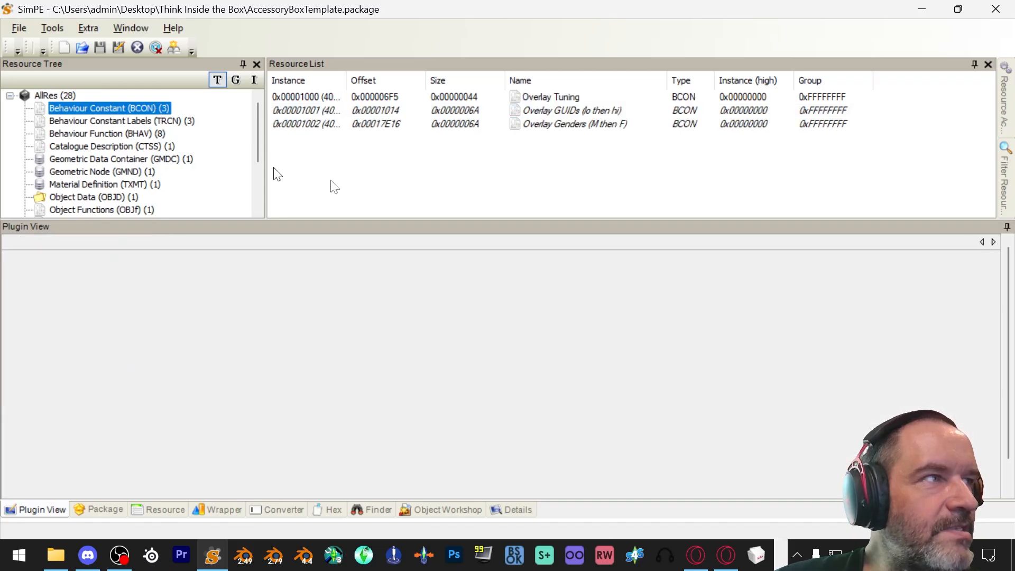
click(480, 100)
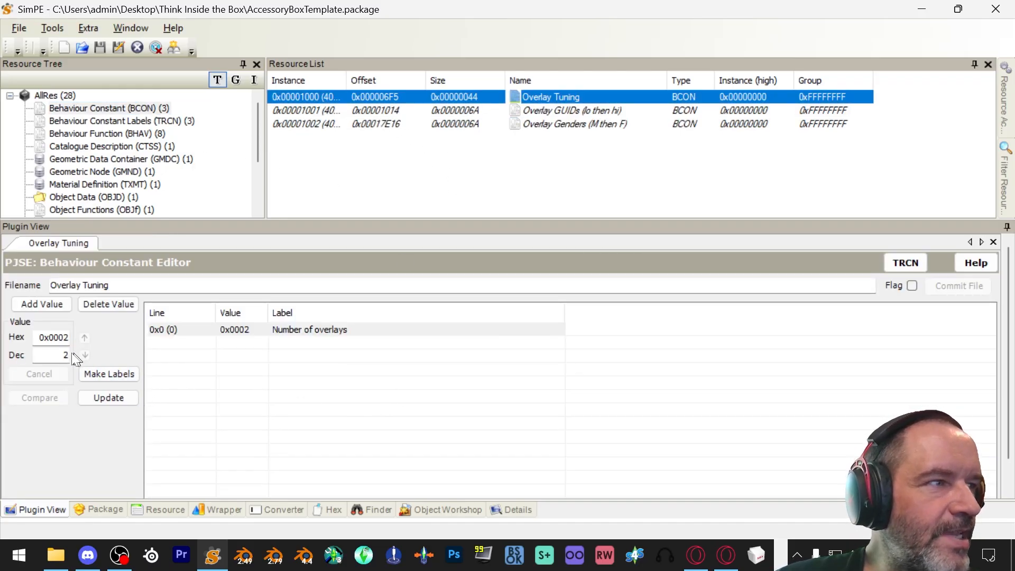
click(65, 354)
key(BackSpace)
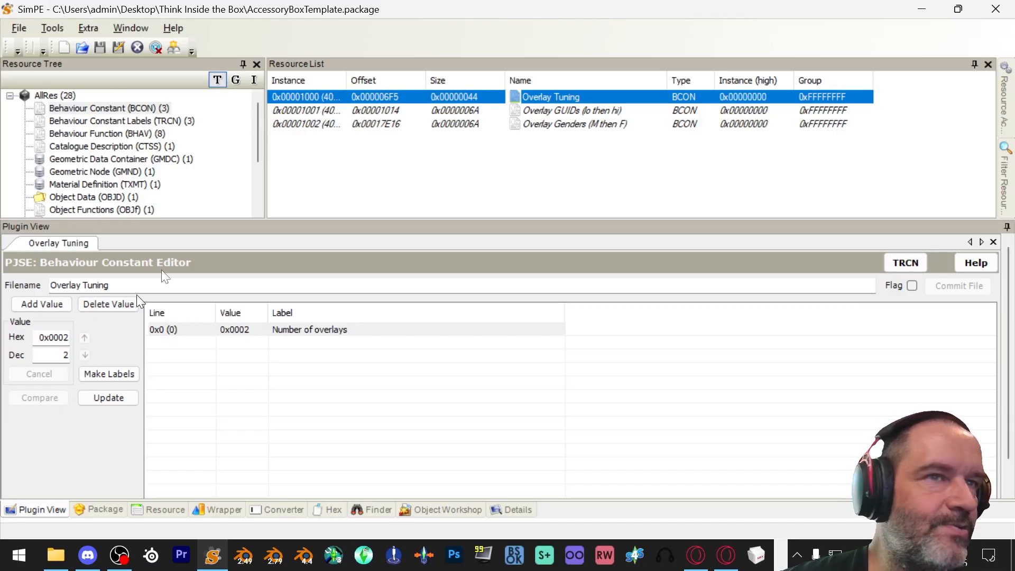
click(14, 29)
click(52, 116)
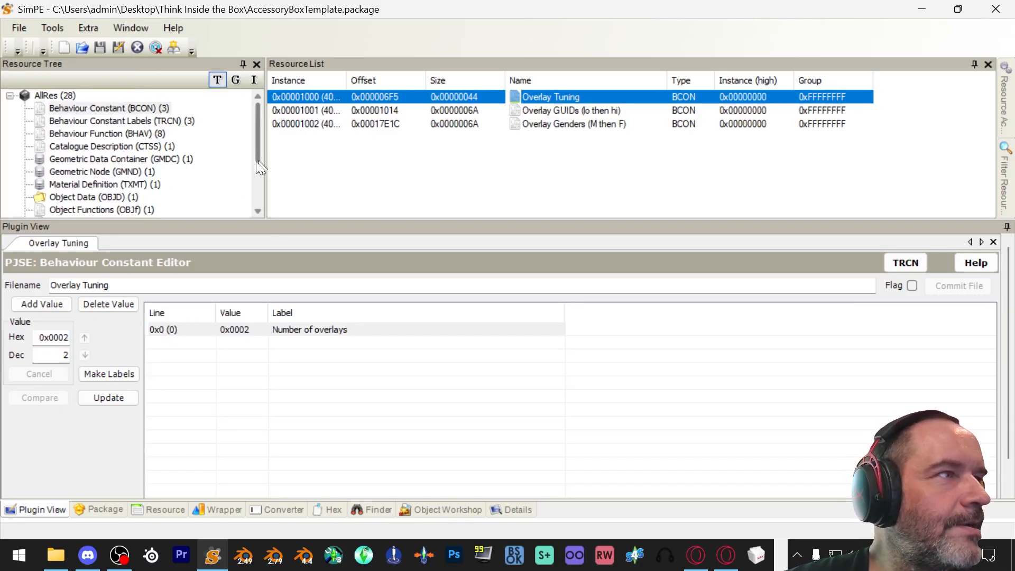
Examine the age flags and other settings of the "Add or Remove" interaction in the pie menu functions
scroll(225, 185, down, 1)
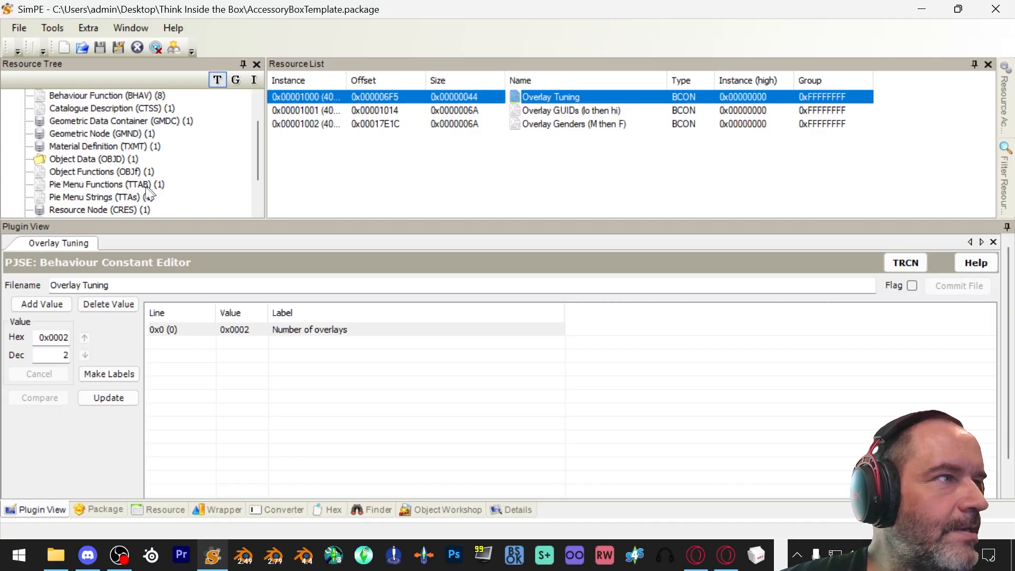
scroll(154, 191, down, 1)
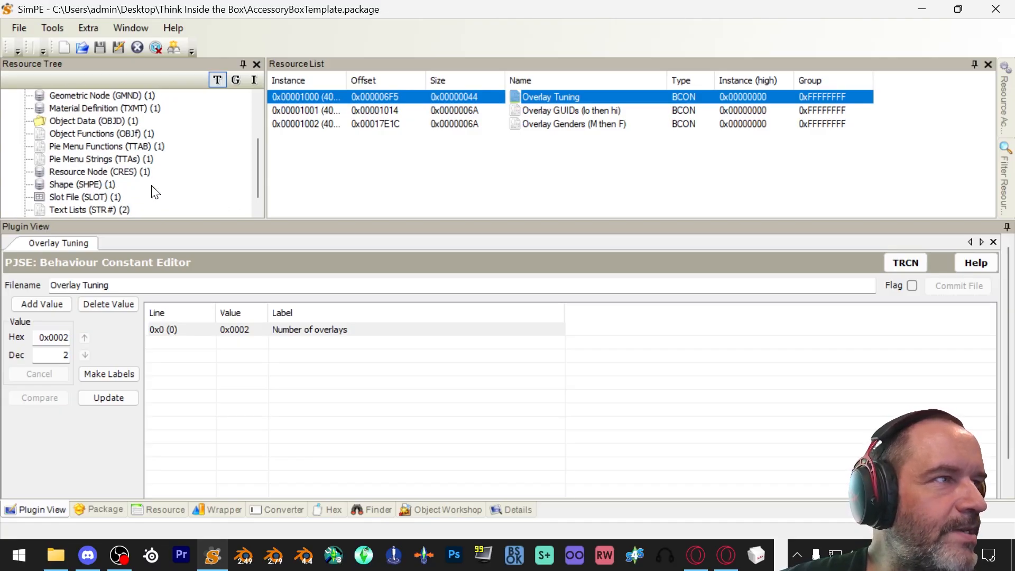
click(156, 147)
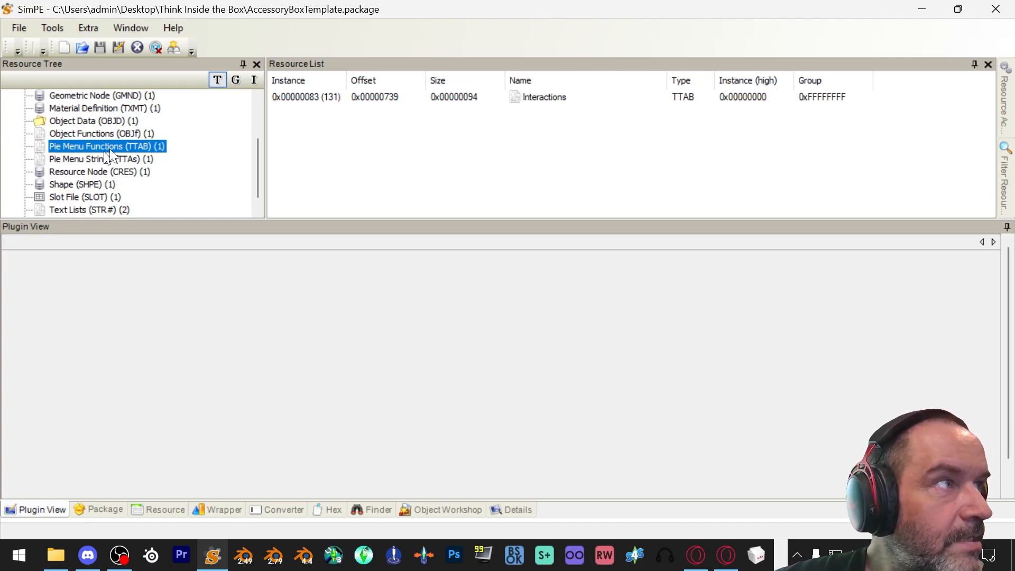
click(291, 101)
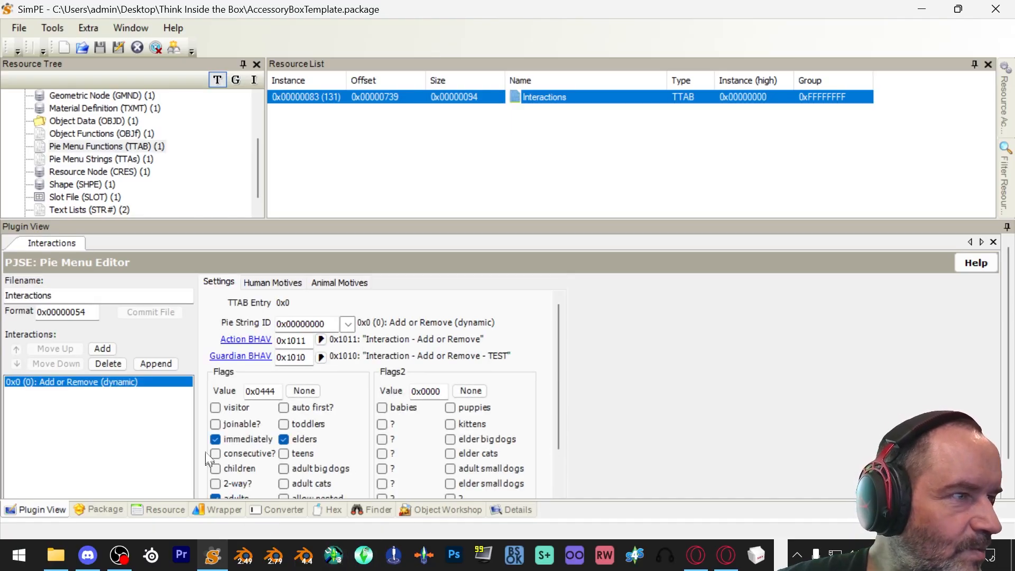
drag(196, 420, 242, 421)
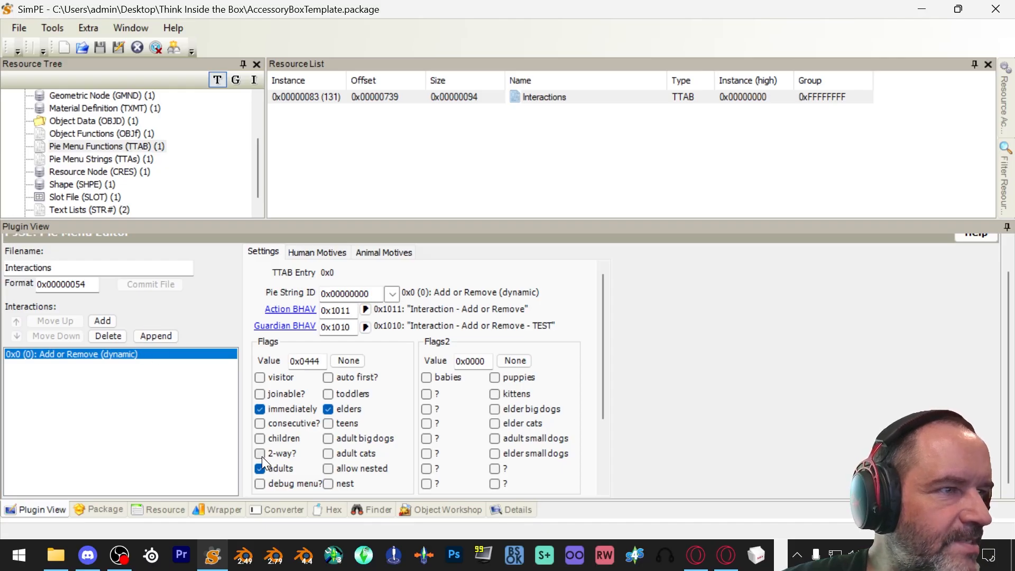
scroll(322, 436, down, 3)
scroll(364, 433, up, 3)
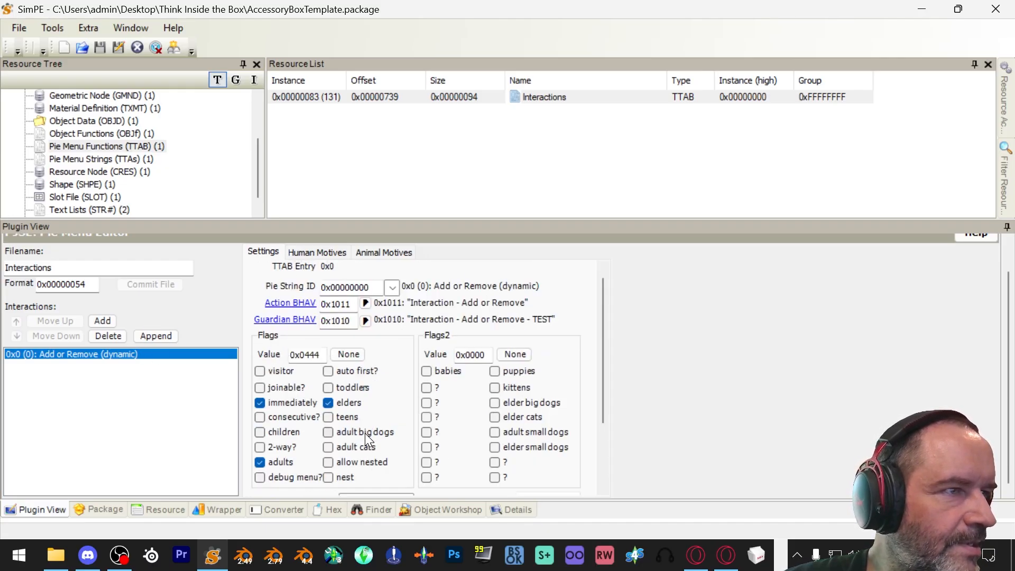
scroll(365, 431, down, 3)
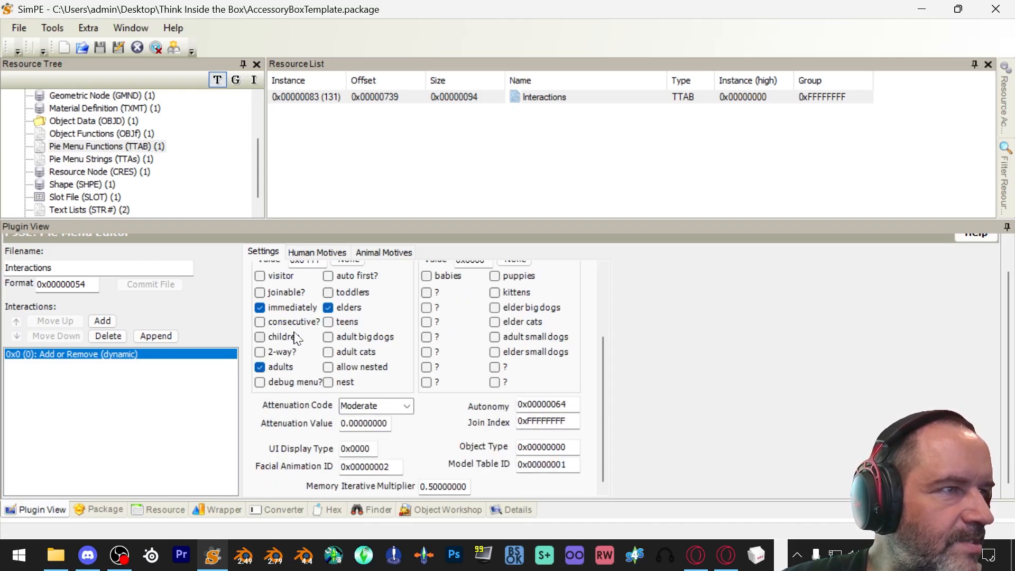
scroll(298, 341, up, 3)
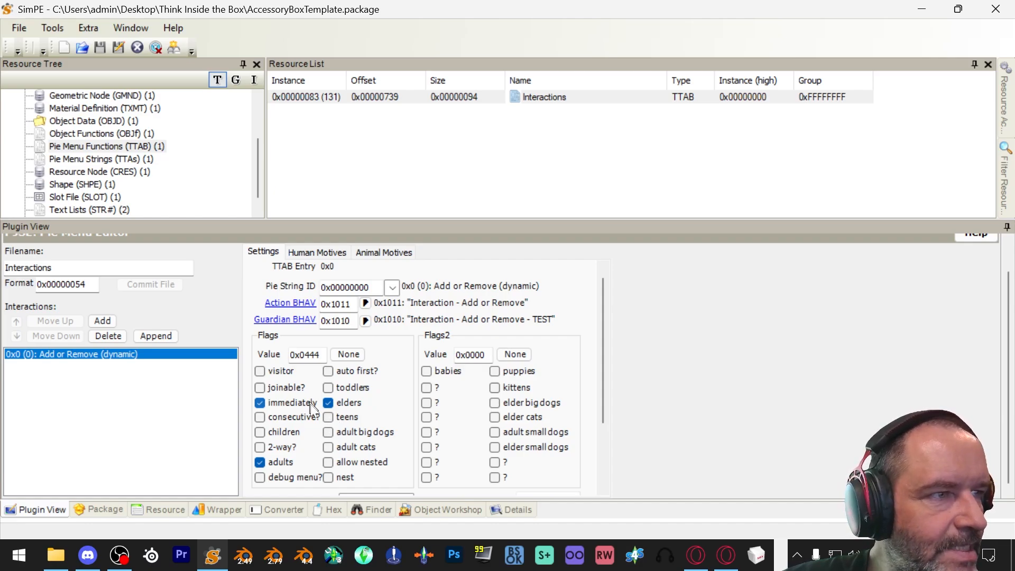
scroll(319, 412, up, 1)
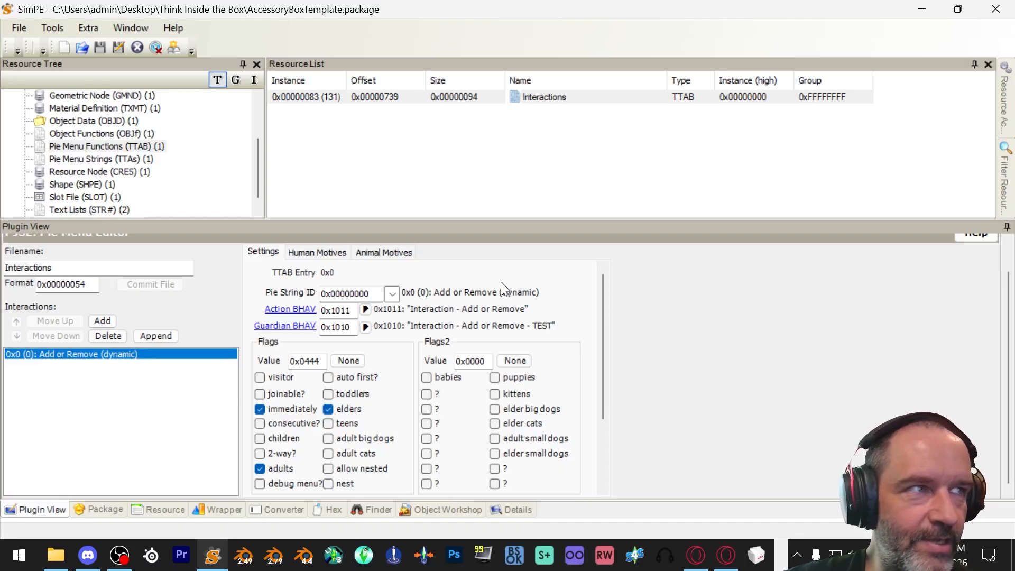
scroll(204, 152, up, 2)
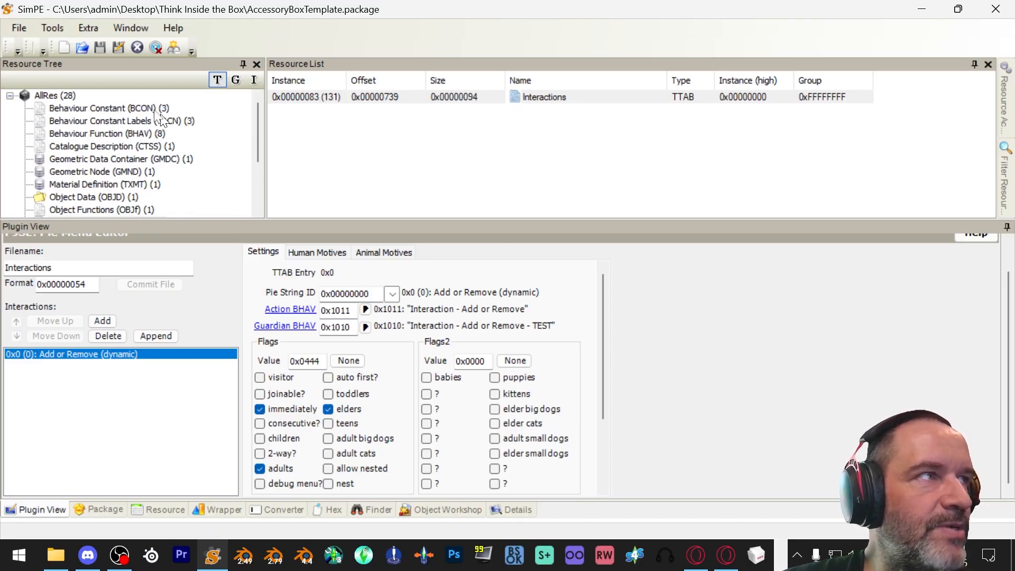
Save AccessoryBoxTemplate.package again after reviewing its interaction settings
click(20, 28)
click(43, 115)
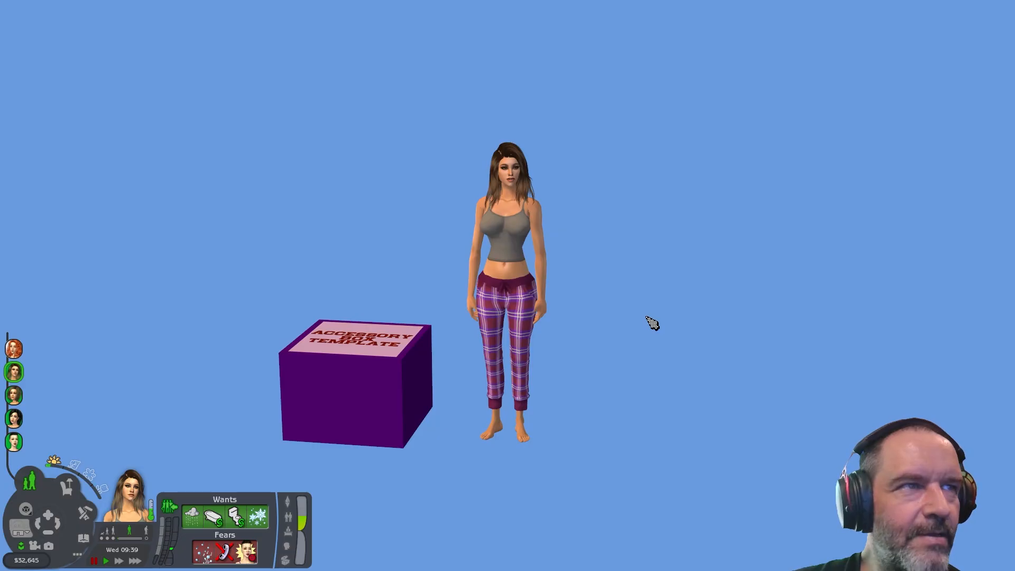
Add the Plunger and the Buckethead accessory to the Sim from the Accessory Box Template
scroll(651, 324, up, 3)
scroll(650, 324, down, 3)
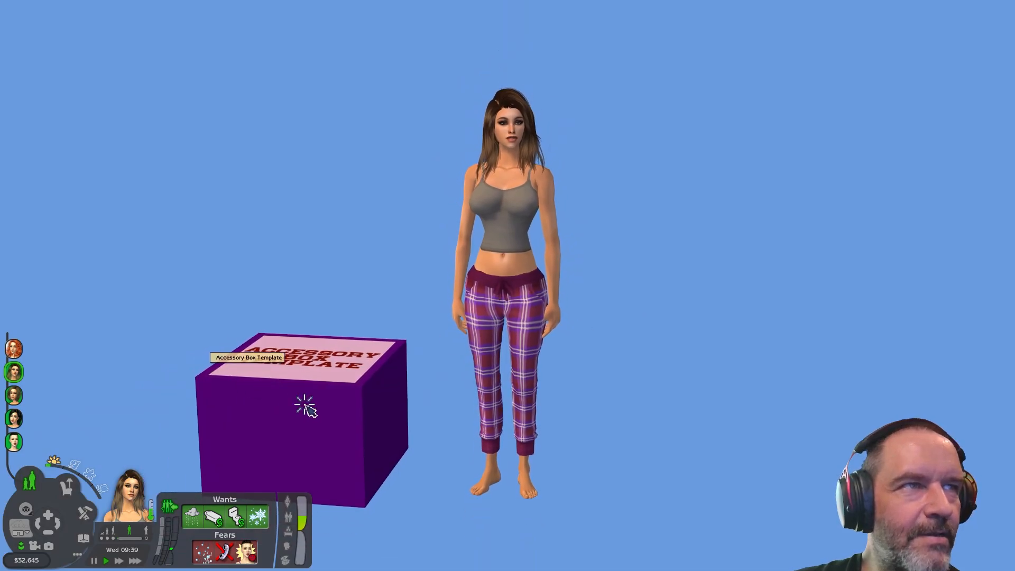
mouse_move(0, 332)
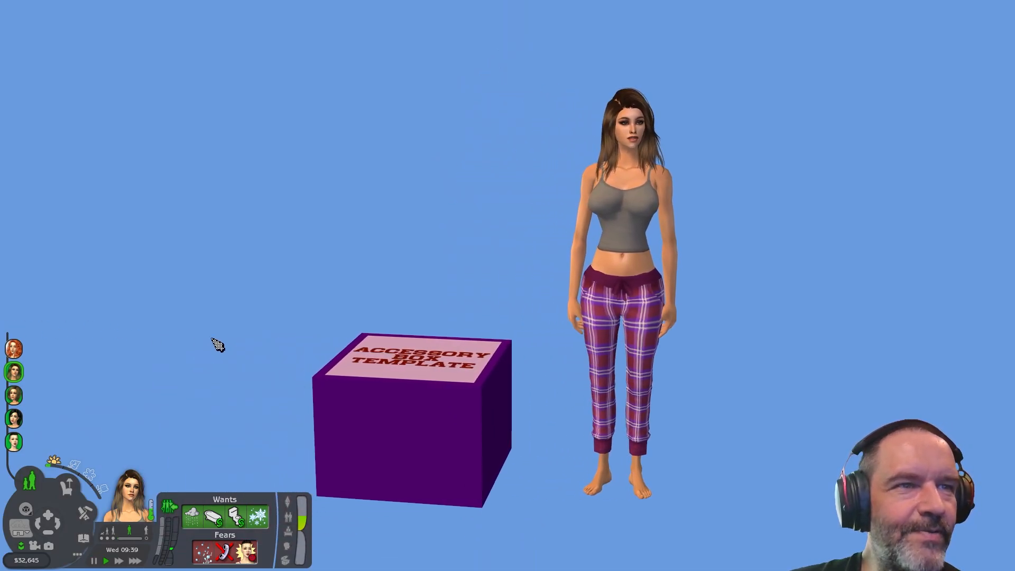
click(406, 405)
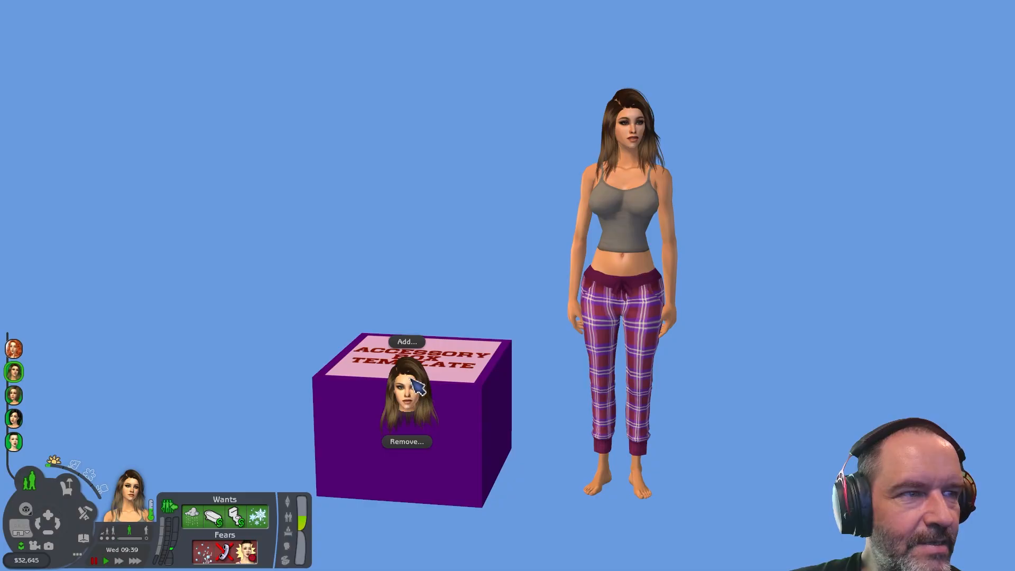
click(413, 344)
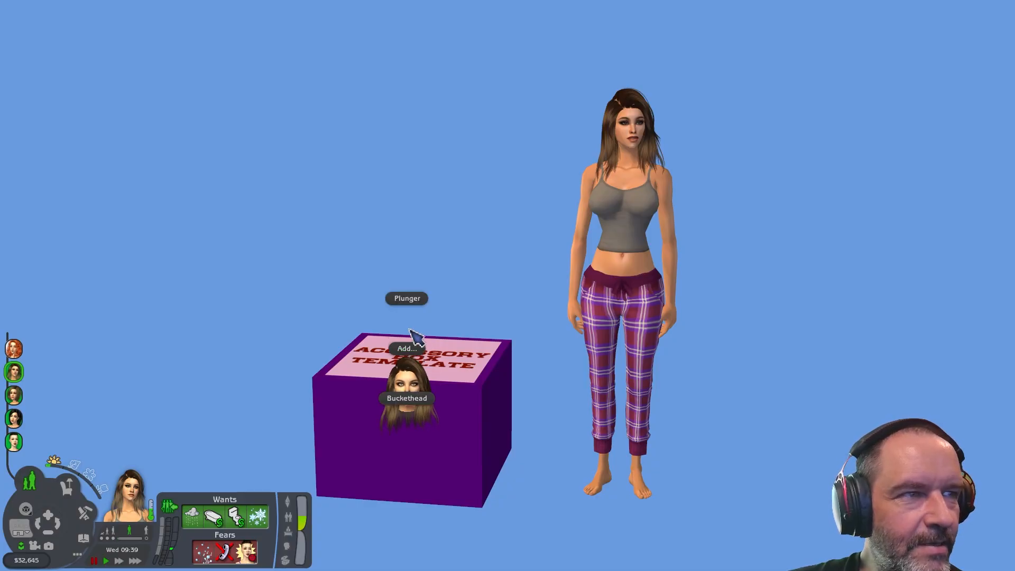
click(410, 299)
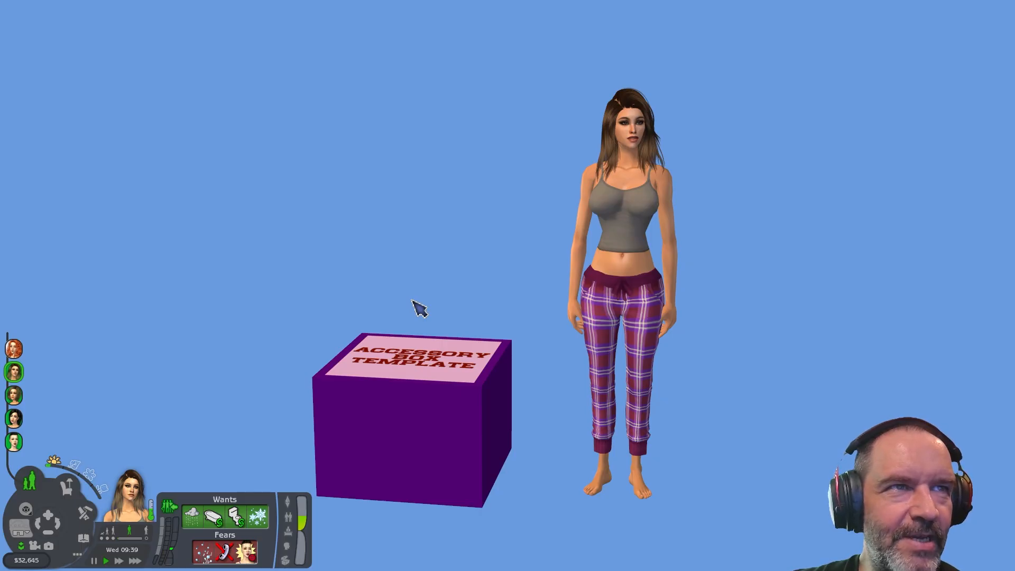
key(p)
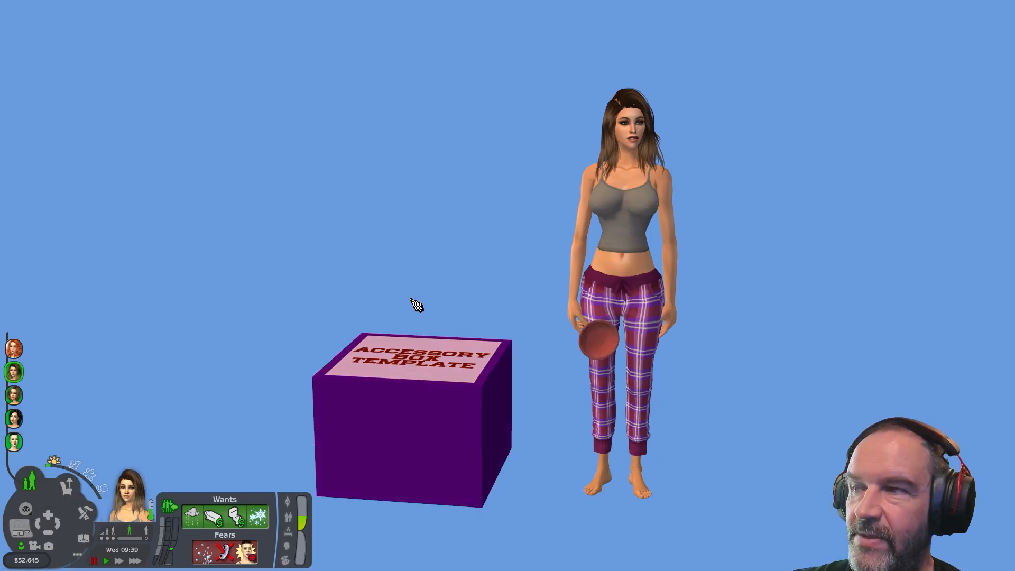
click(422, 390)
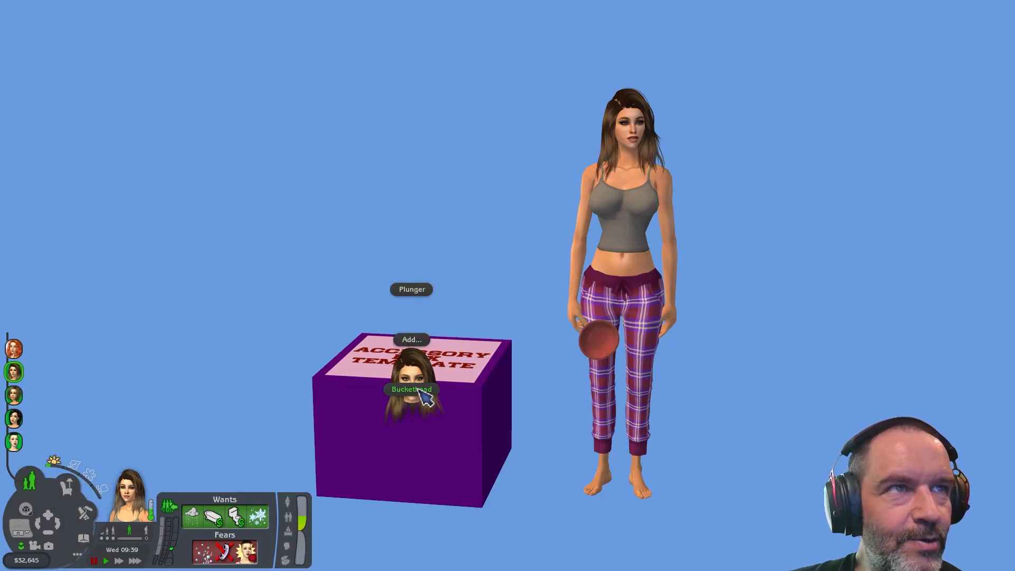
click(420, 390)
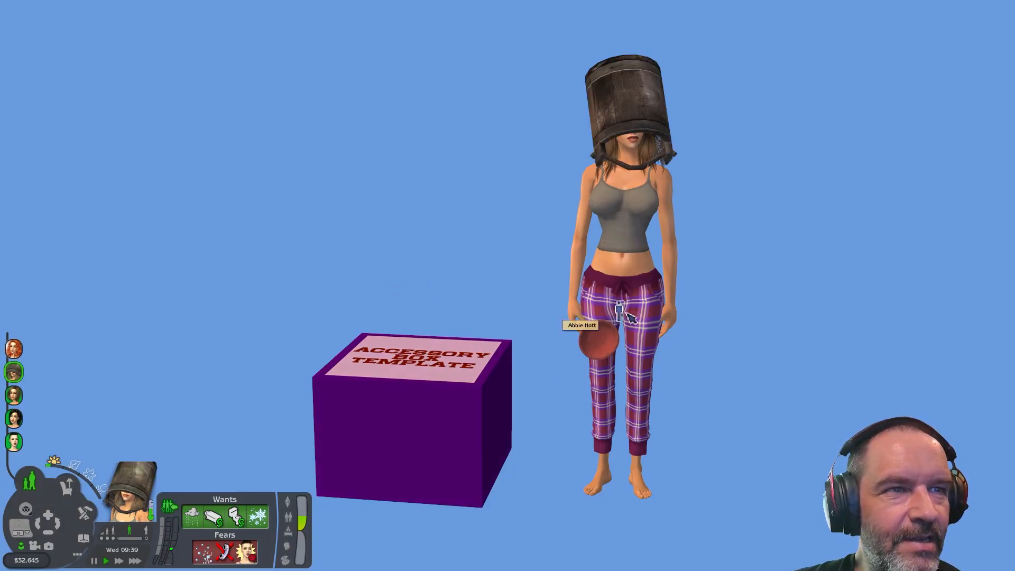
Have the Sim perform the Shake Booty1 dance from the TS2 dances under Hula & More, and unpause the game
click(643, 269)
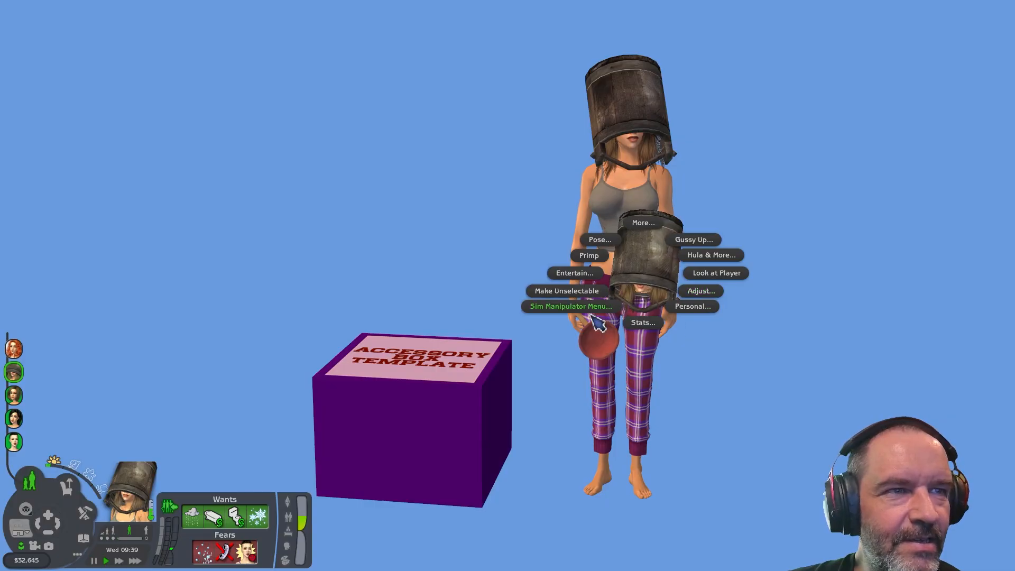
click(711, 255)
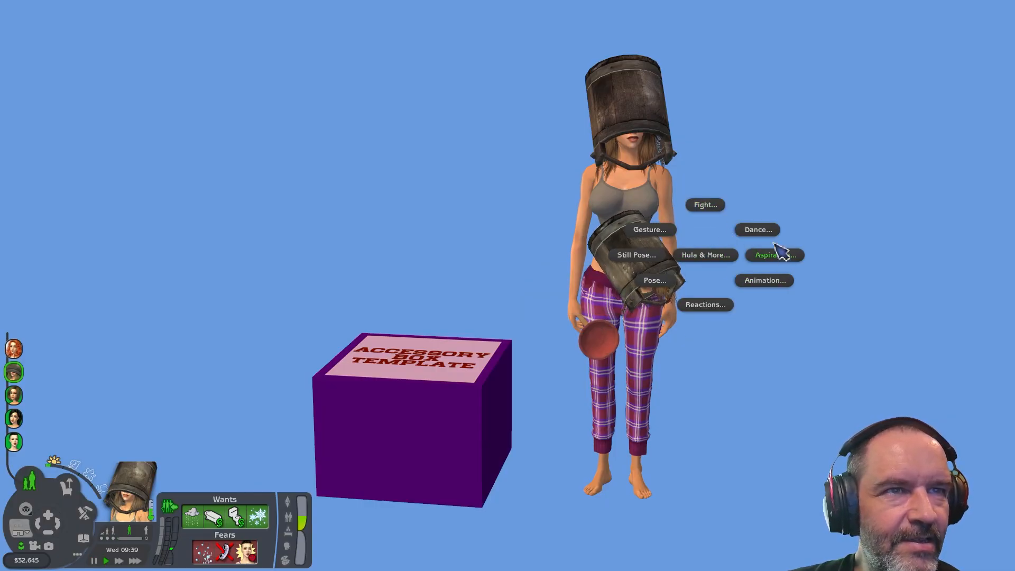
click(757, 230)
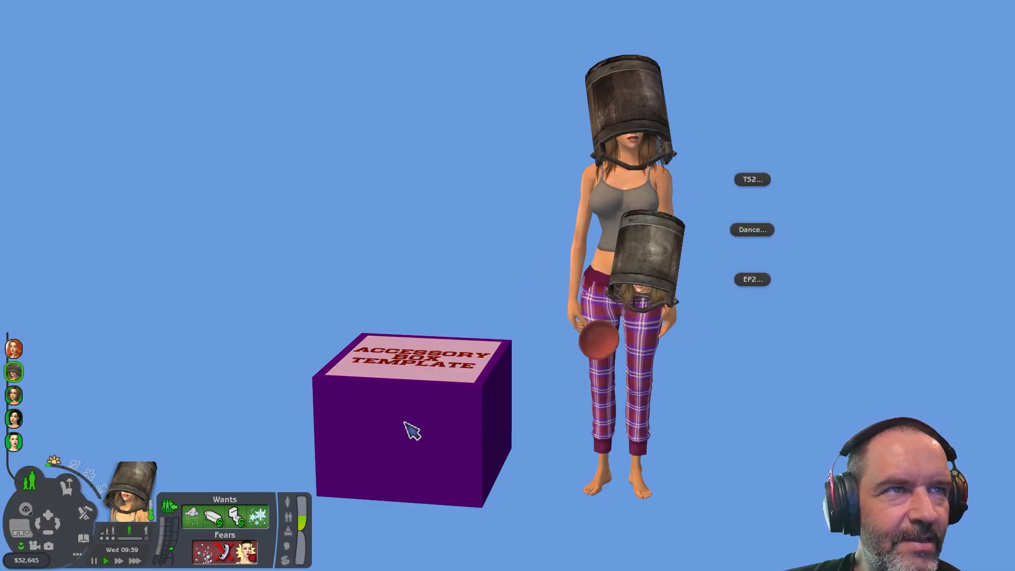
click(764, 182)
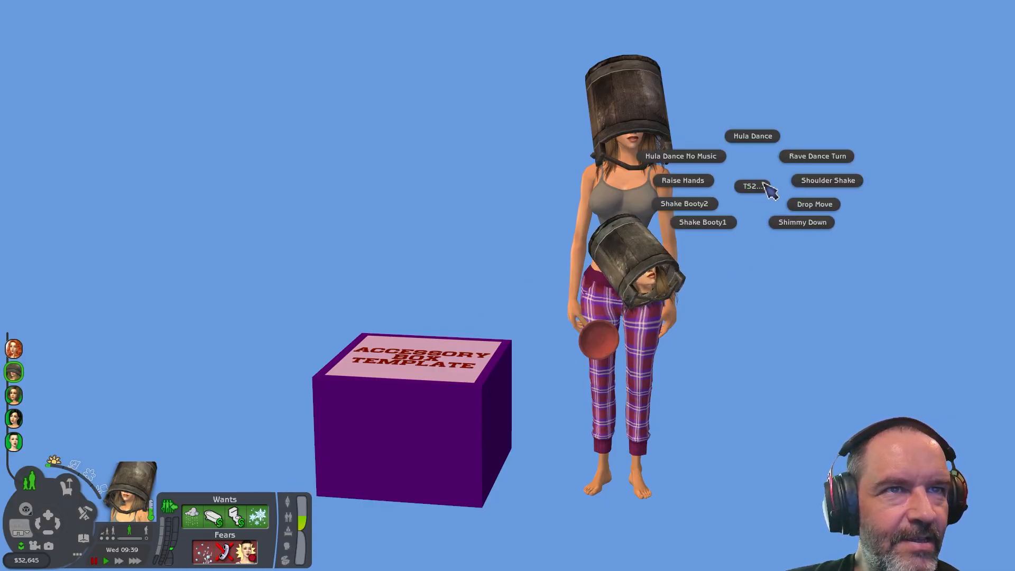
click(702, 222)
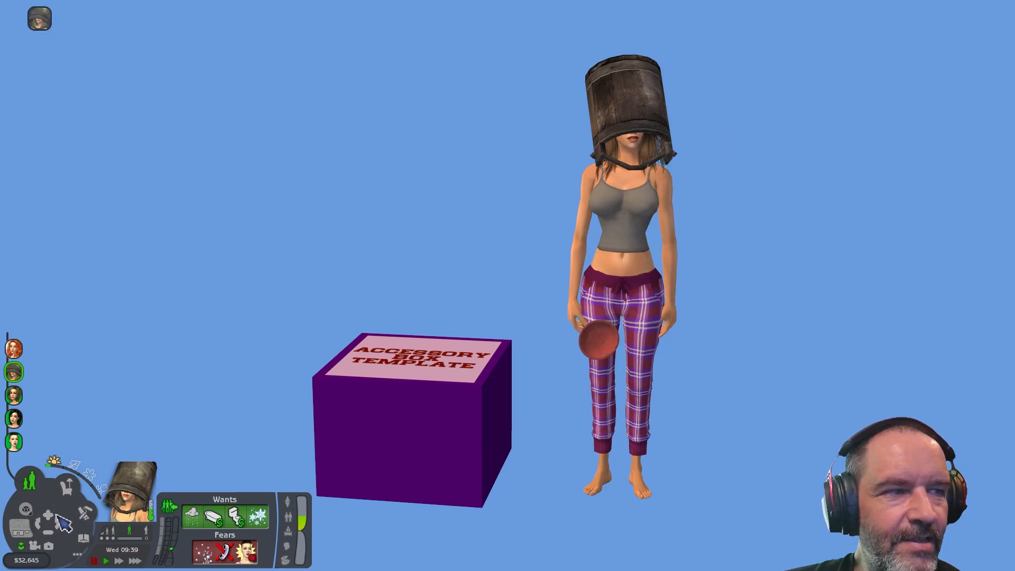
click(105, 561)
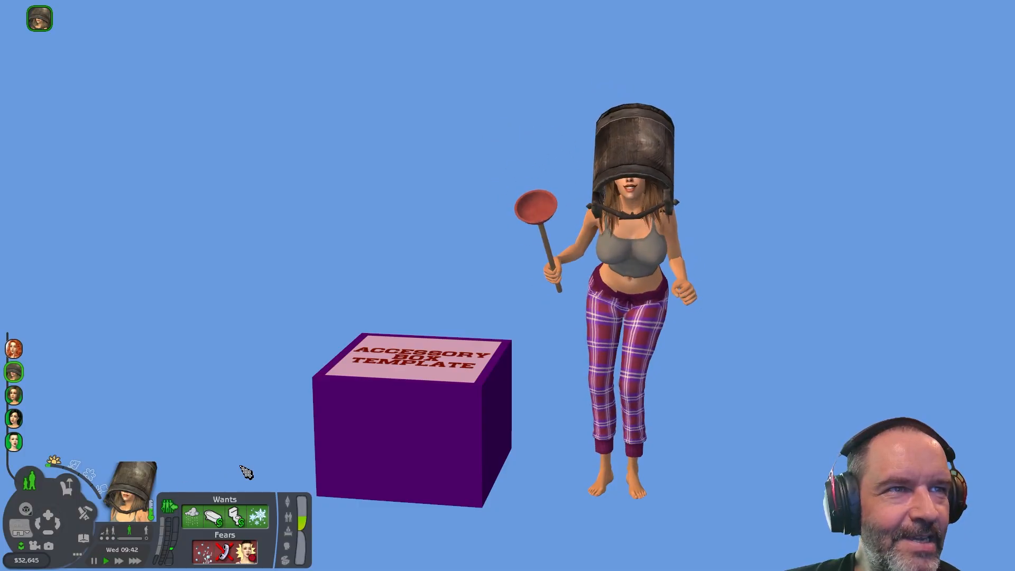
Try to add the Plunger from the accessory box again while the Sim is already holding it
click(415, 416)
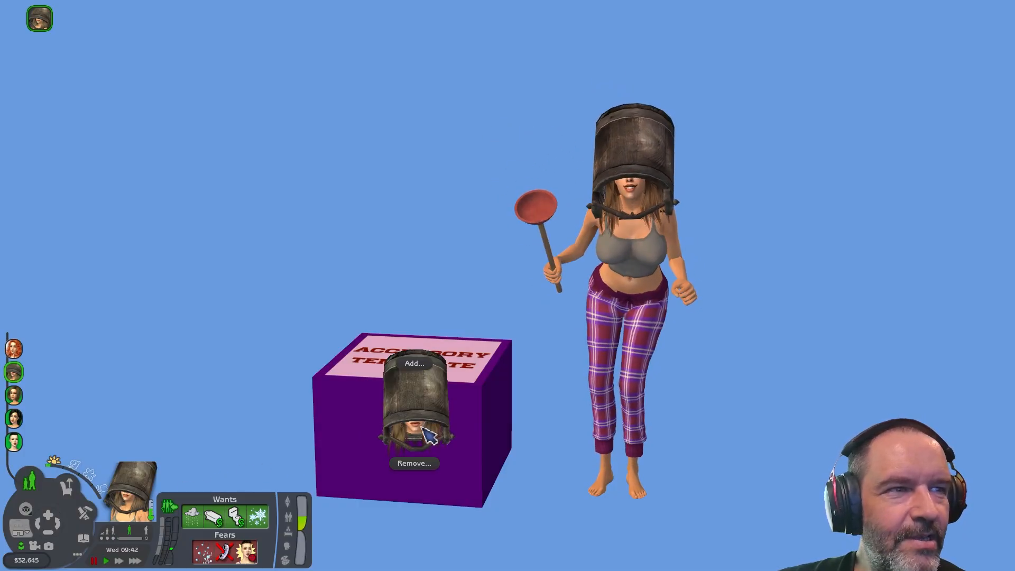
click(425, 364)
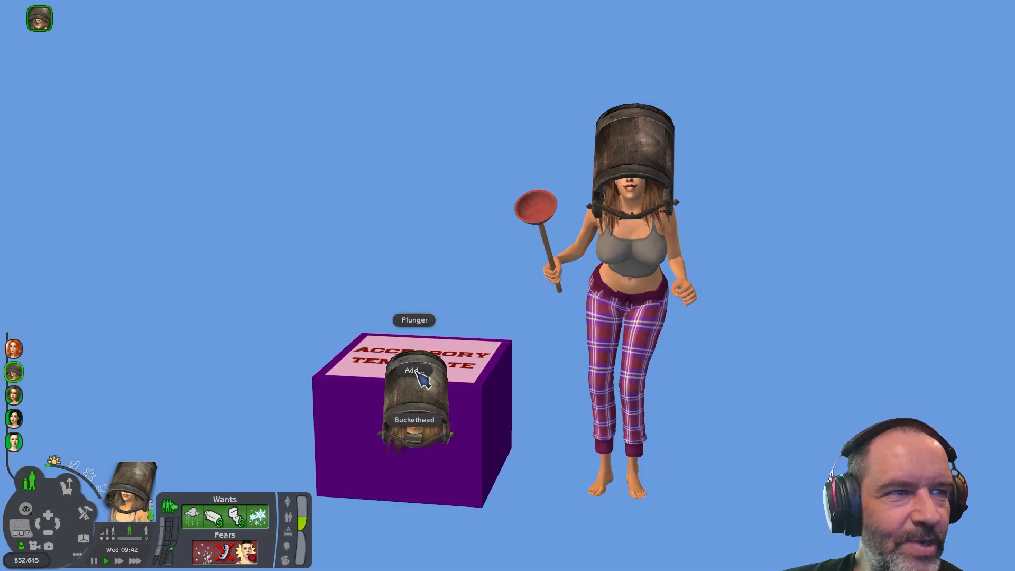
click(429, 320)
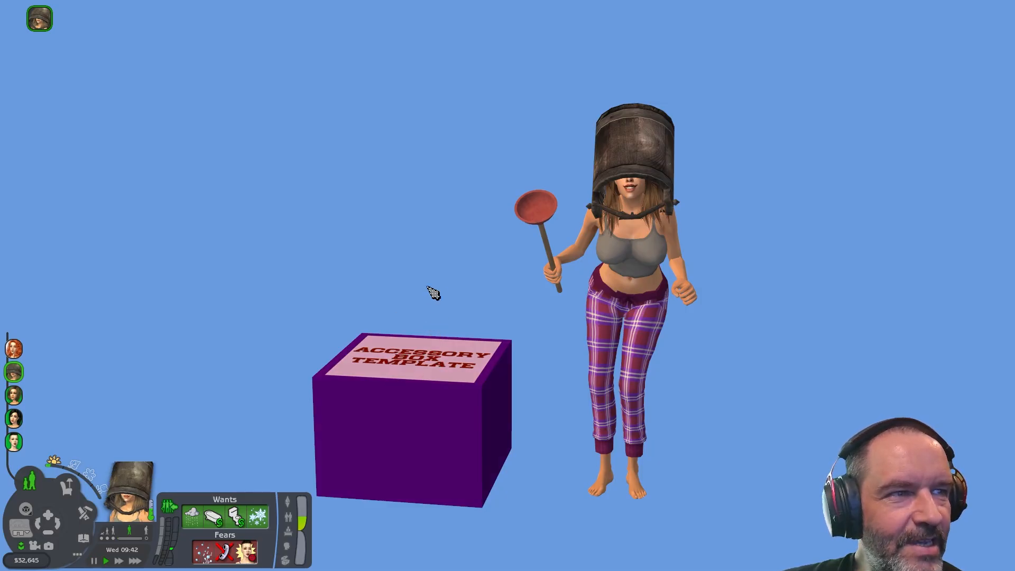
Remove the Plunger and the Buckethead from the Sim through the accessory box
click(438, 333)
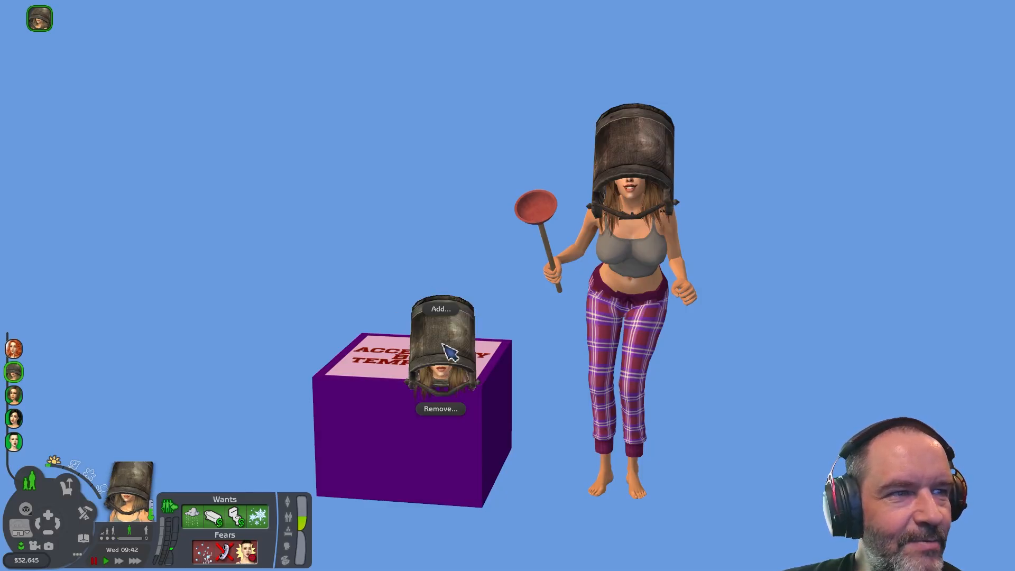
click(448, 409)
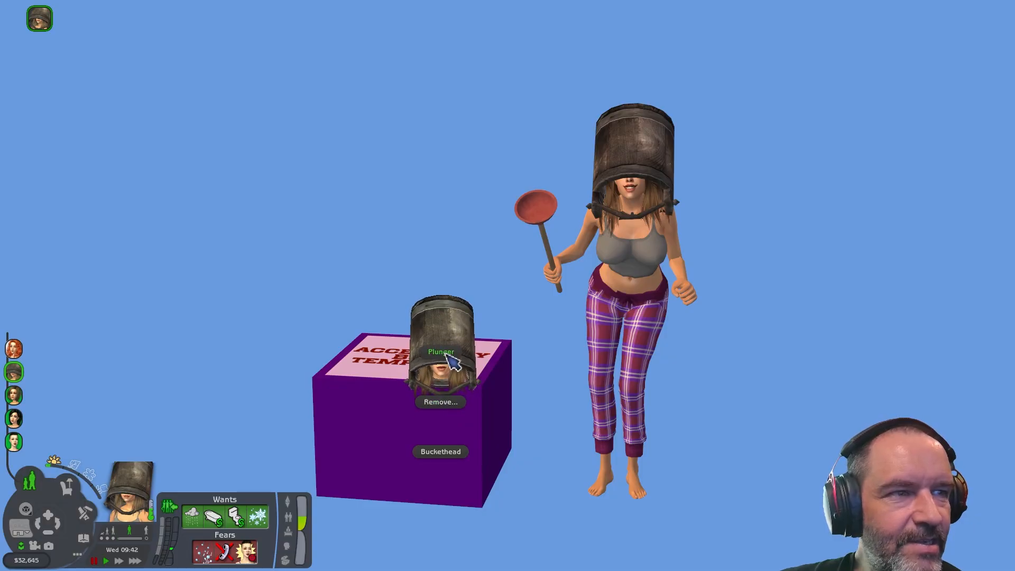
click(444, 392)
click(445, 396)
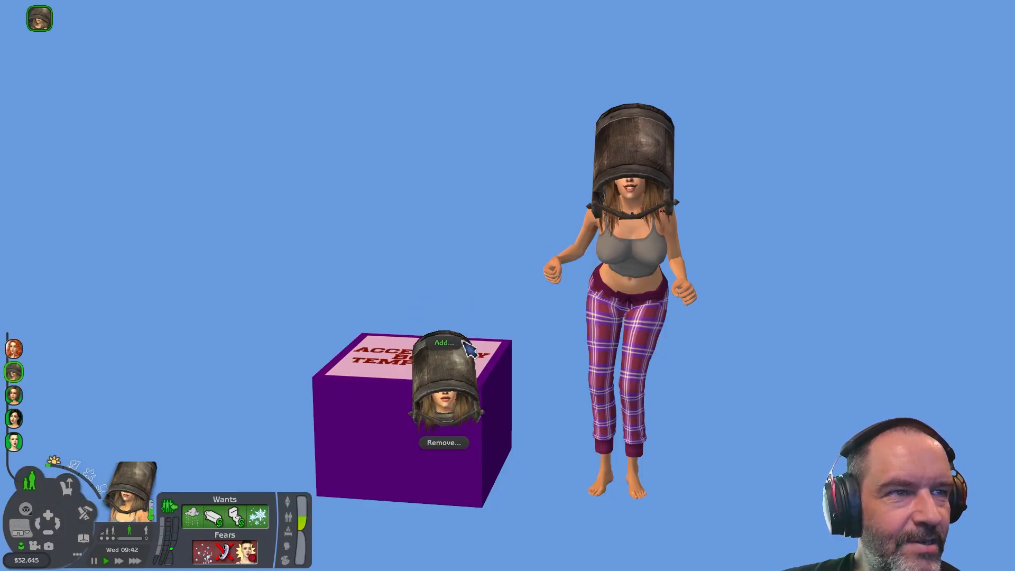
click(447, 440)
click(450, 484)
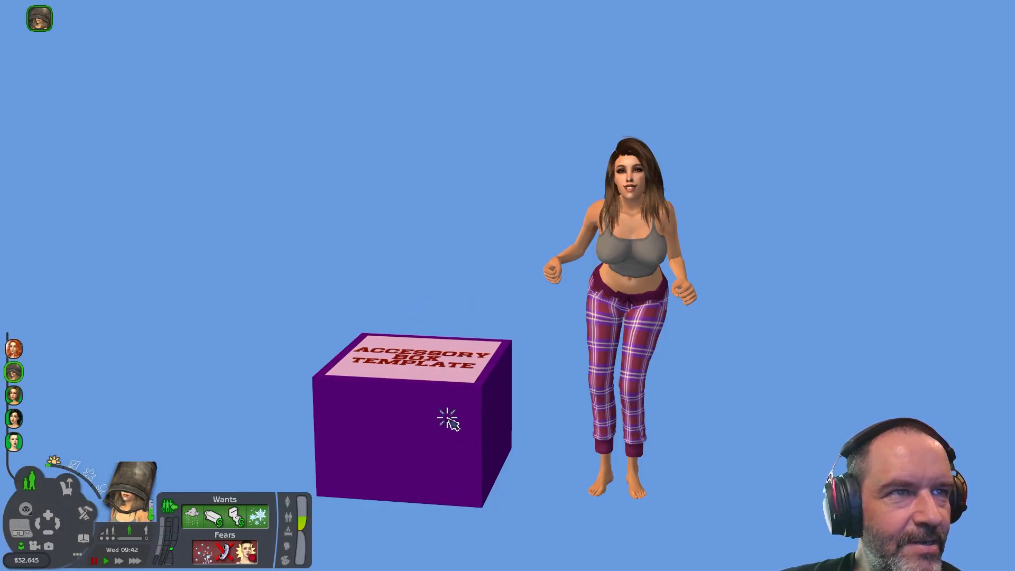
click(441, 400)
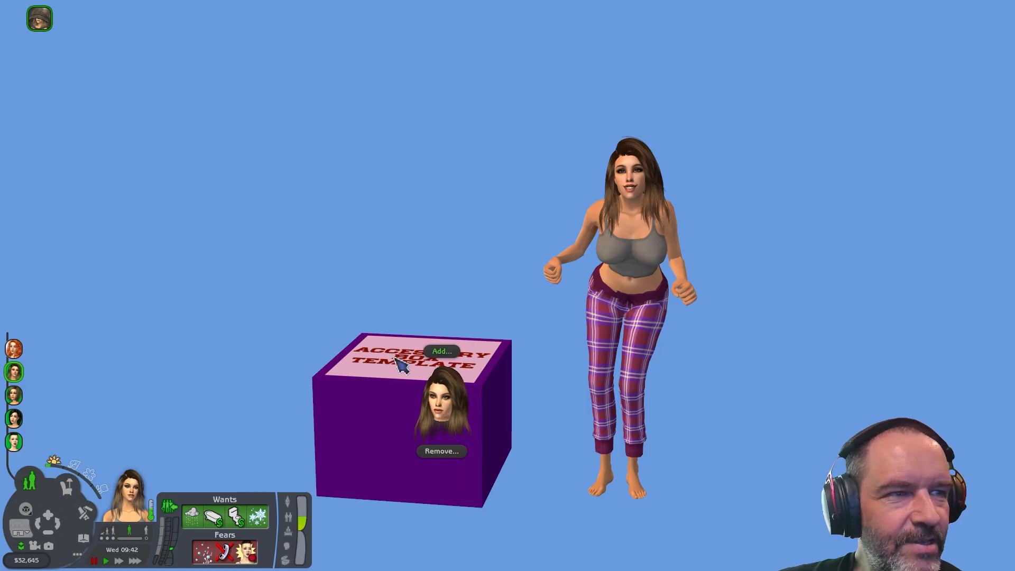
click(482, 488)
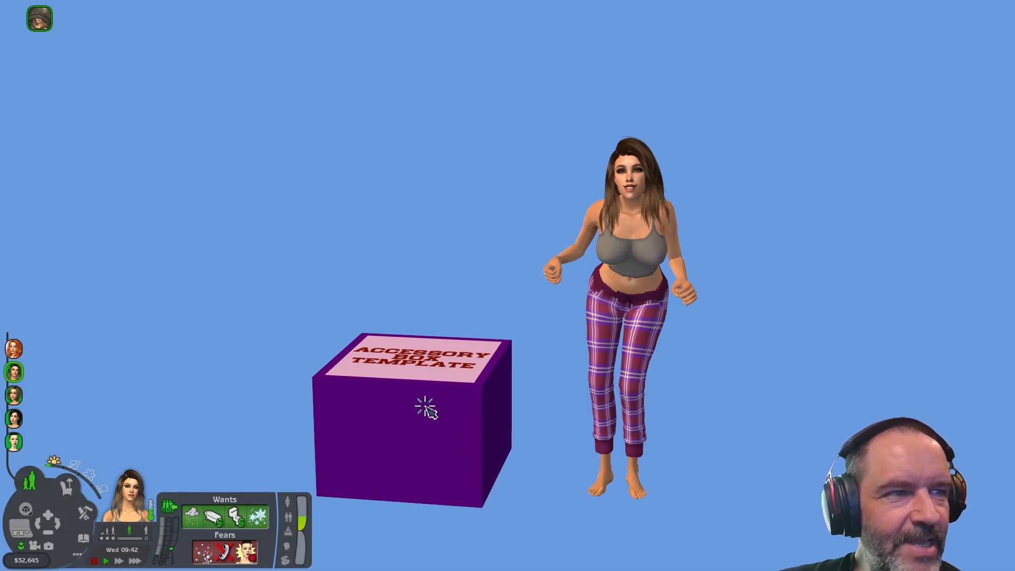